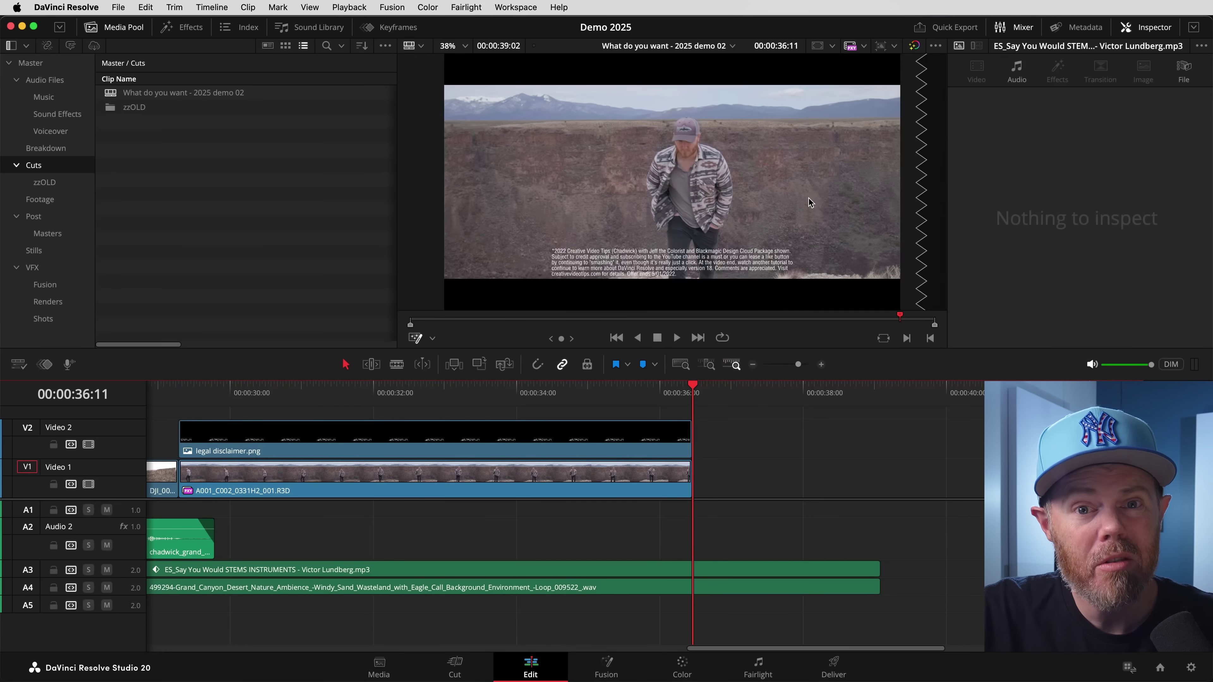
# Add a Solid Color clip by searching 'solid', then insert a Tracker node after MediaIn1
pyautogui.hotkey('shift', 'space')
pyautogui.write('solid')
pyautogui.press('Down')
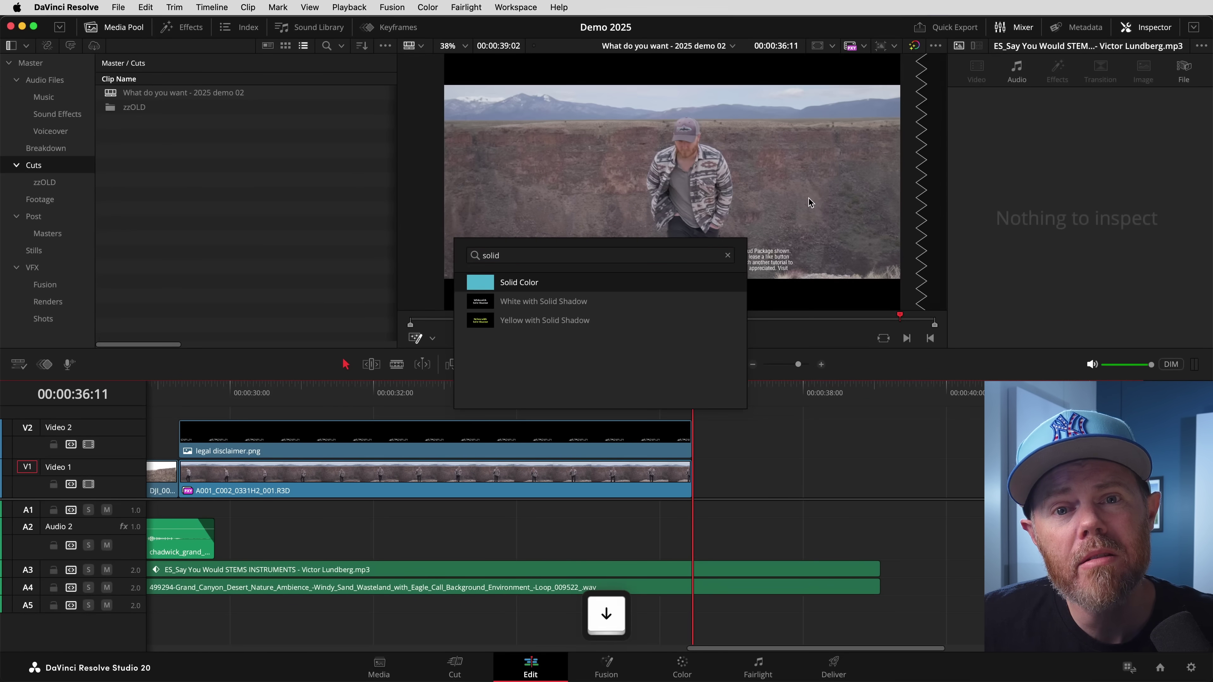
pyautogui.press('Return')
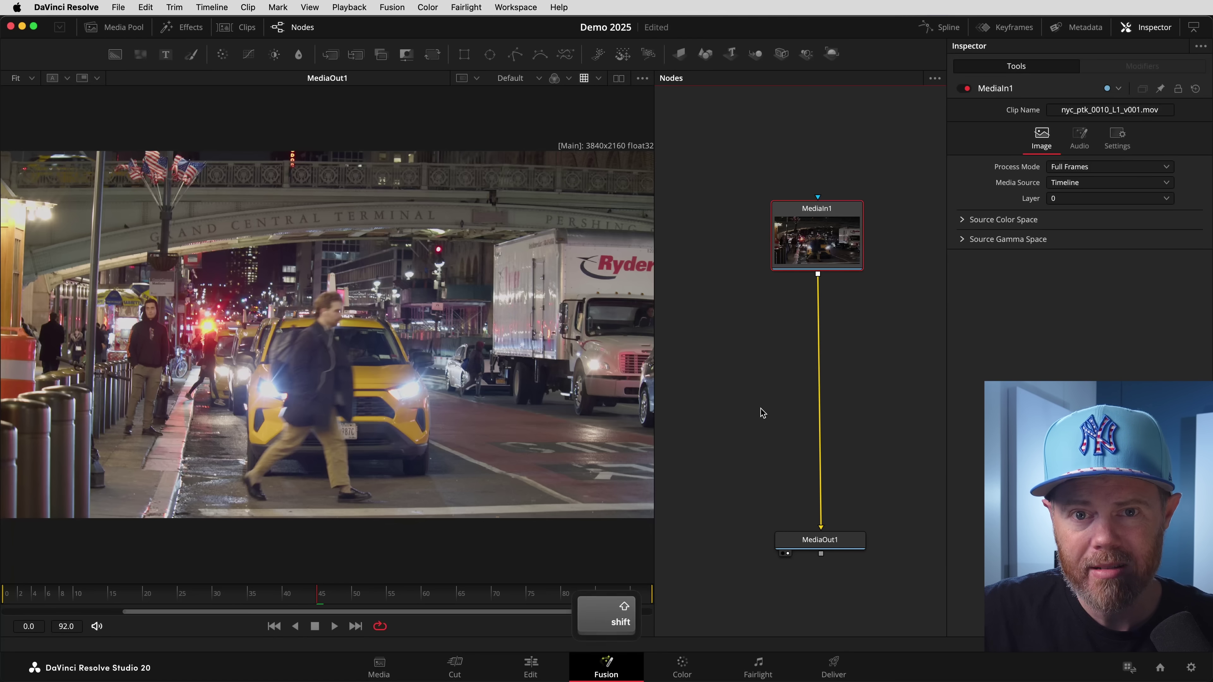
pyautogui.hotkey('shift', 'space')
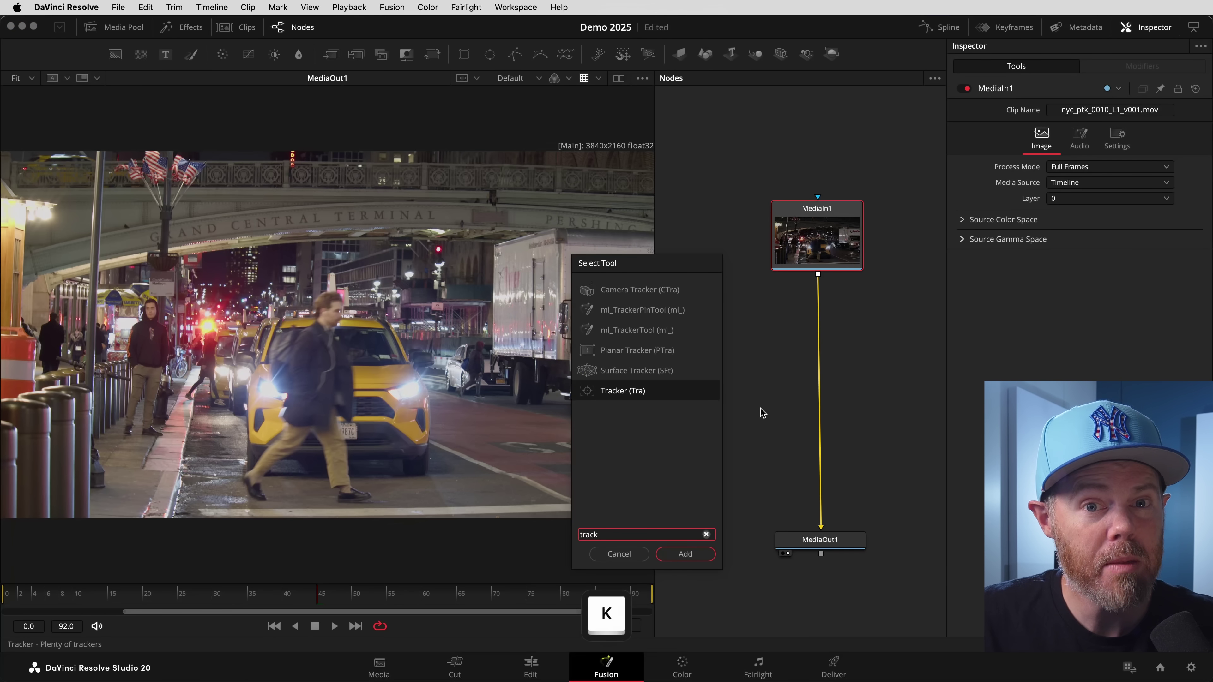
pyautogui.press('Return')
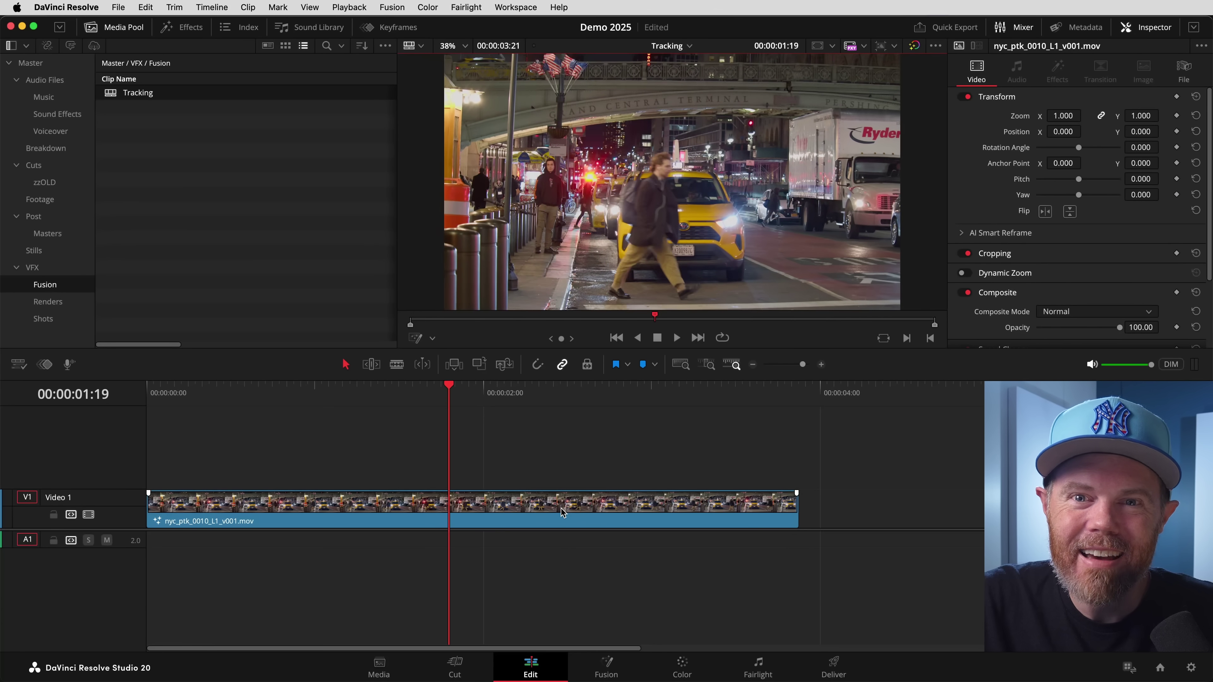
# Mark the street clip's range and add a Text title above it from the command search
pyautogui.press('x')
pyautogui.hotkey('shift', 'space')
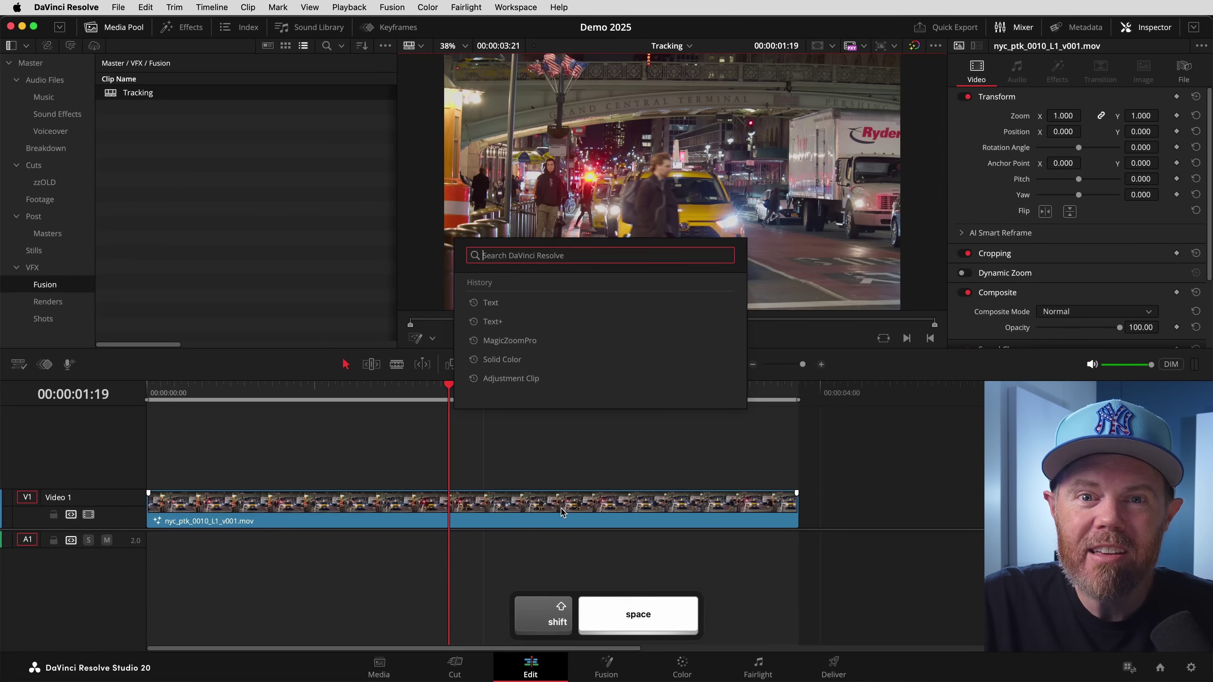
pyautogui.write('text')
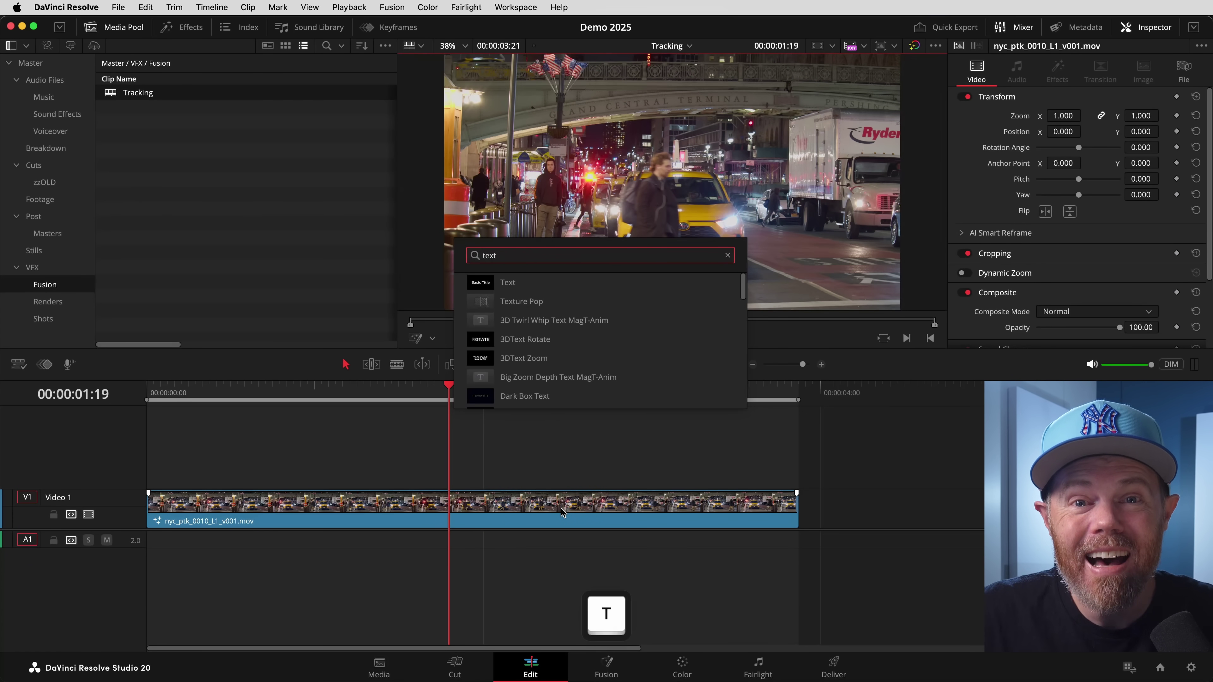
pyautogui.press('Down')
pyautogui.press('Return')
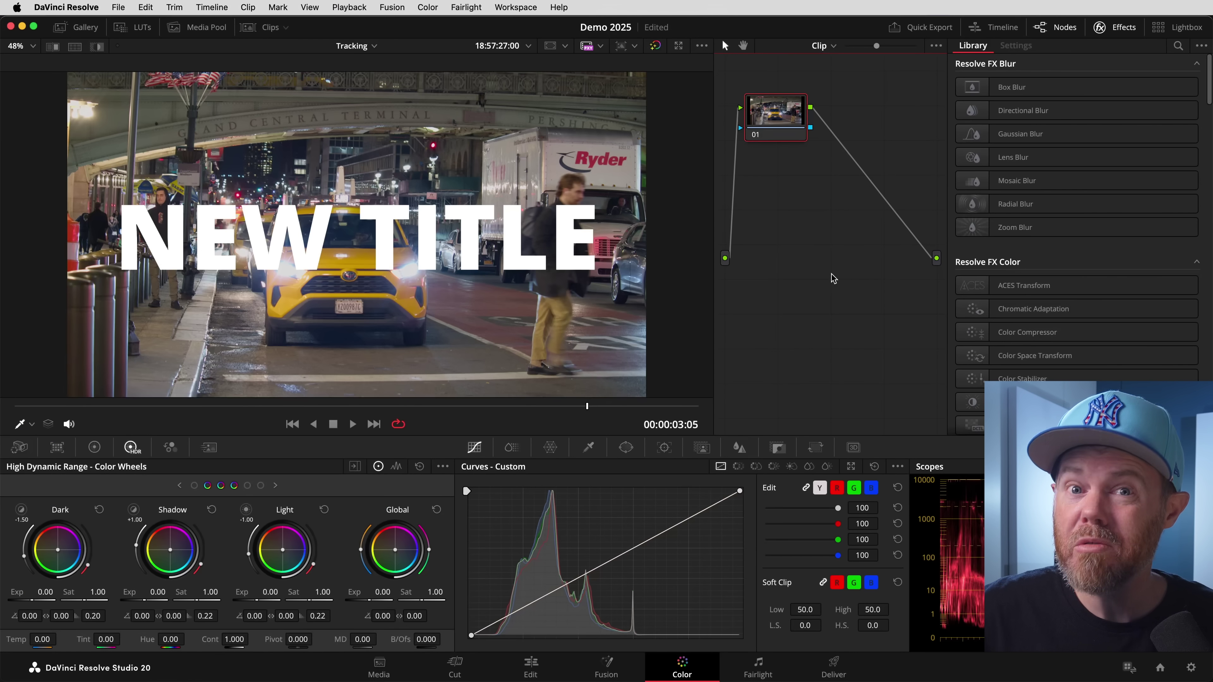
# Apply ColorTone Diffuser to node 01 and set it to the Low Contrast preset
pyautogui.hotkey('shift', 'space')
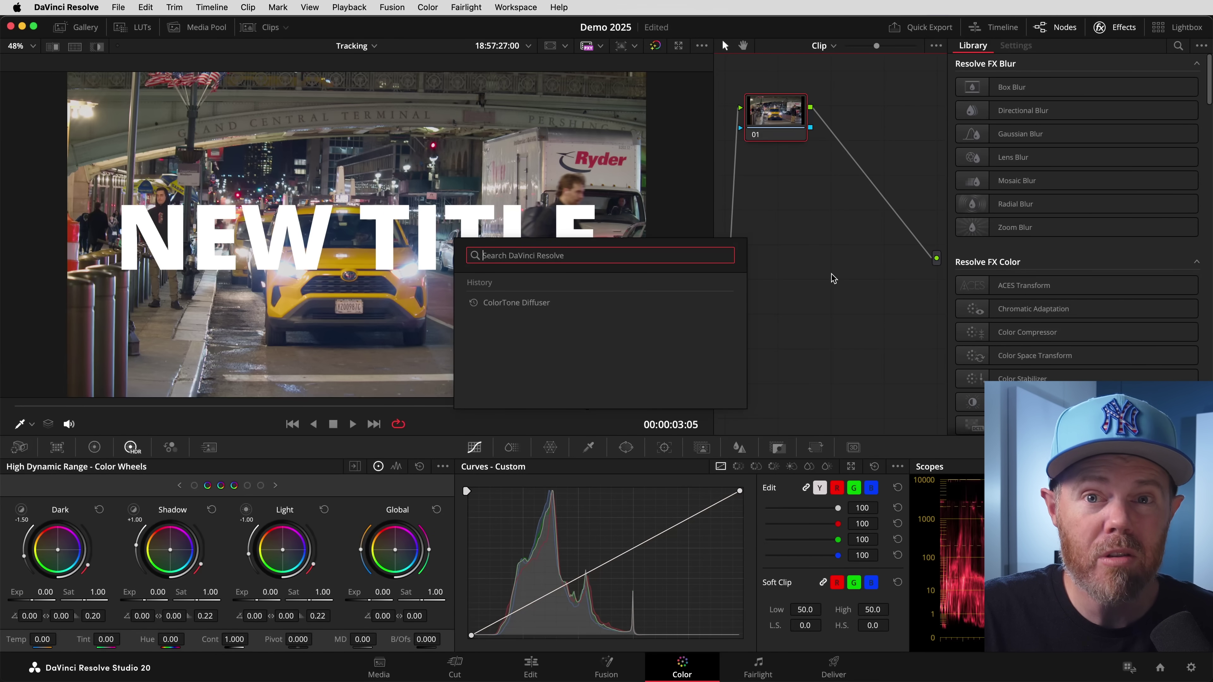
pyautogui.press('Down')
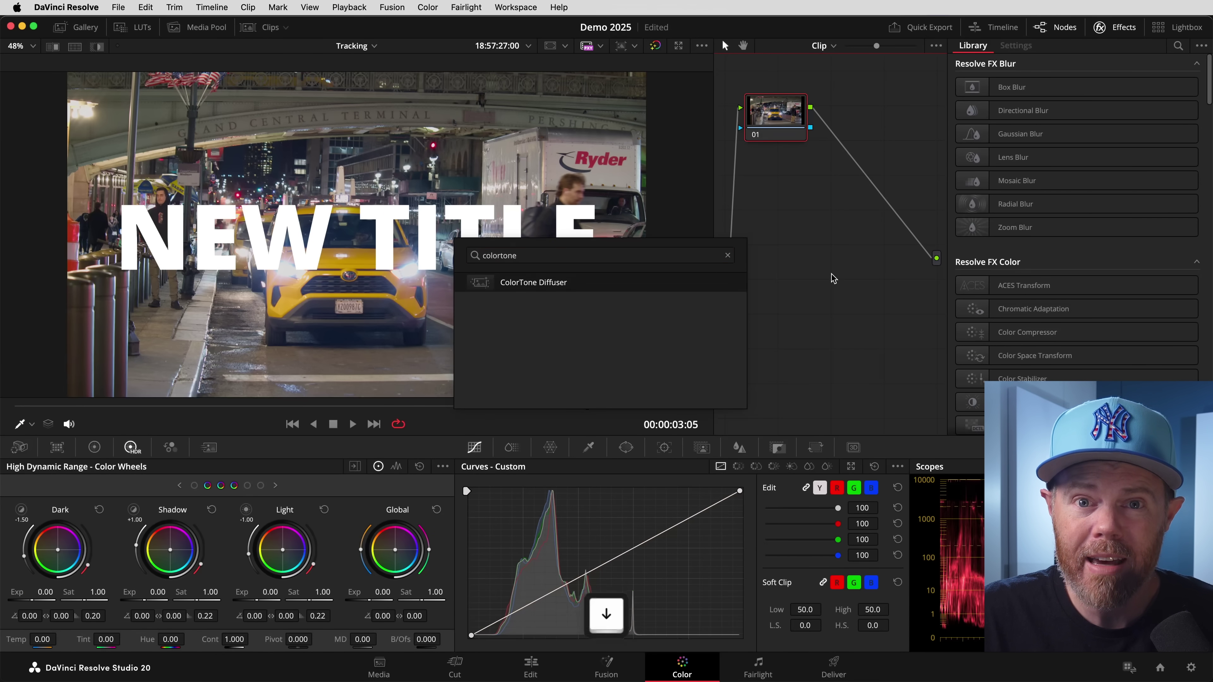
pyautogui.press('Return')
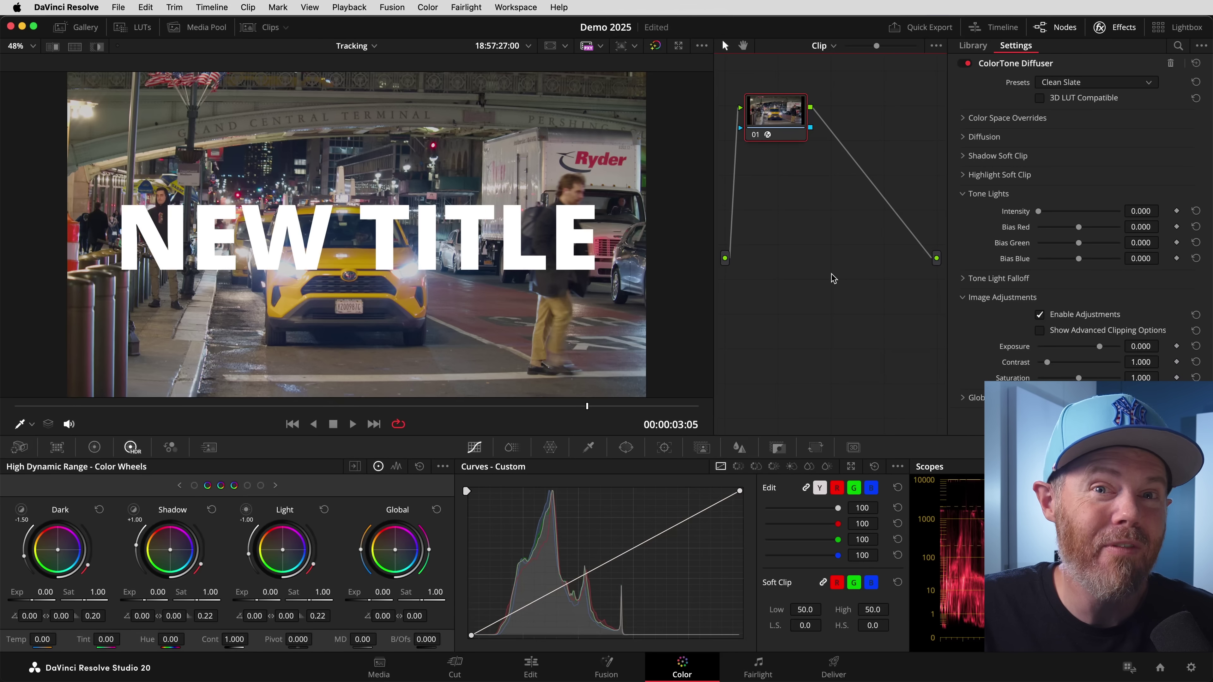
pyautogui.click(1150, 85)
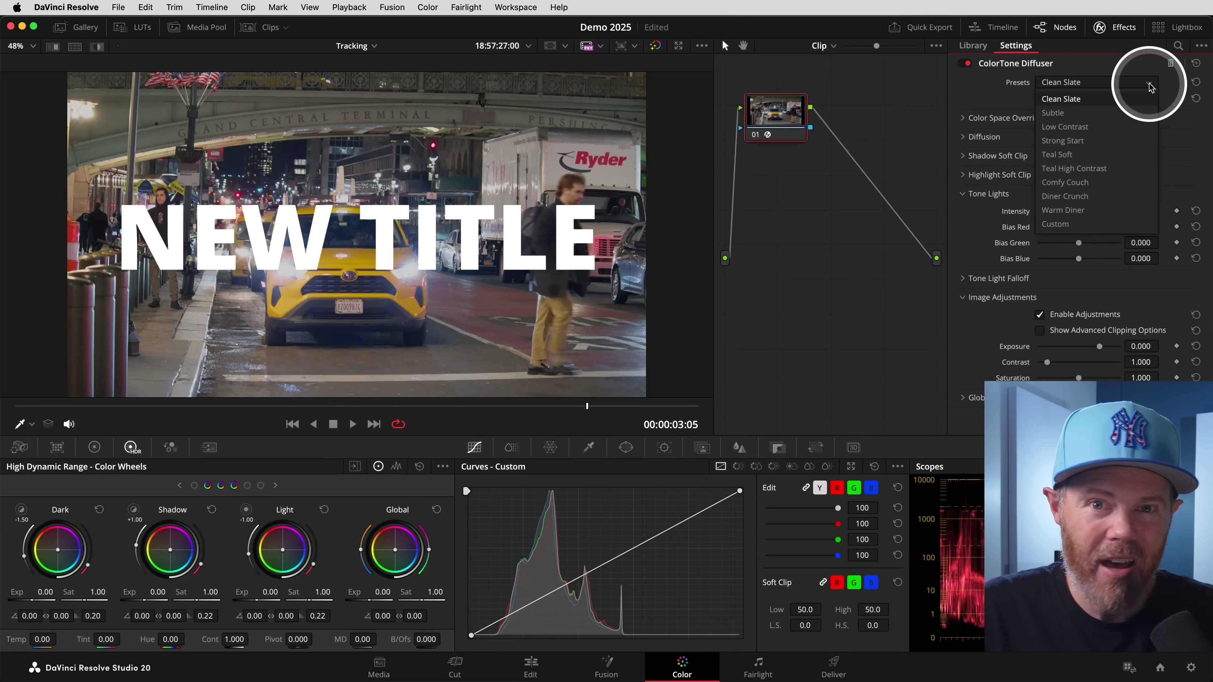
pyautogui.click(1113, 127)
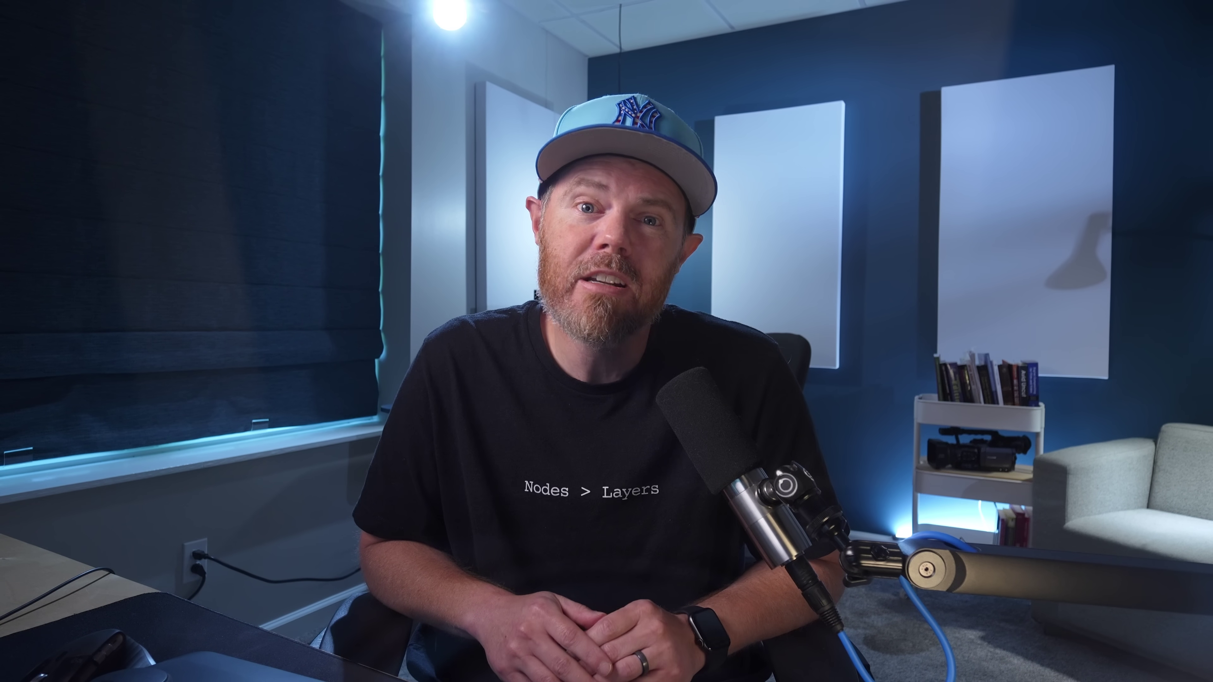
# Expand the Effects library to full height and apply MagicZoomPro to the street clip
pyautogui.click(17, 149)
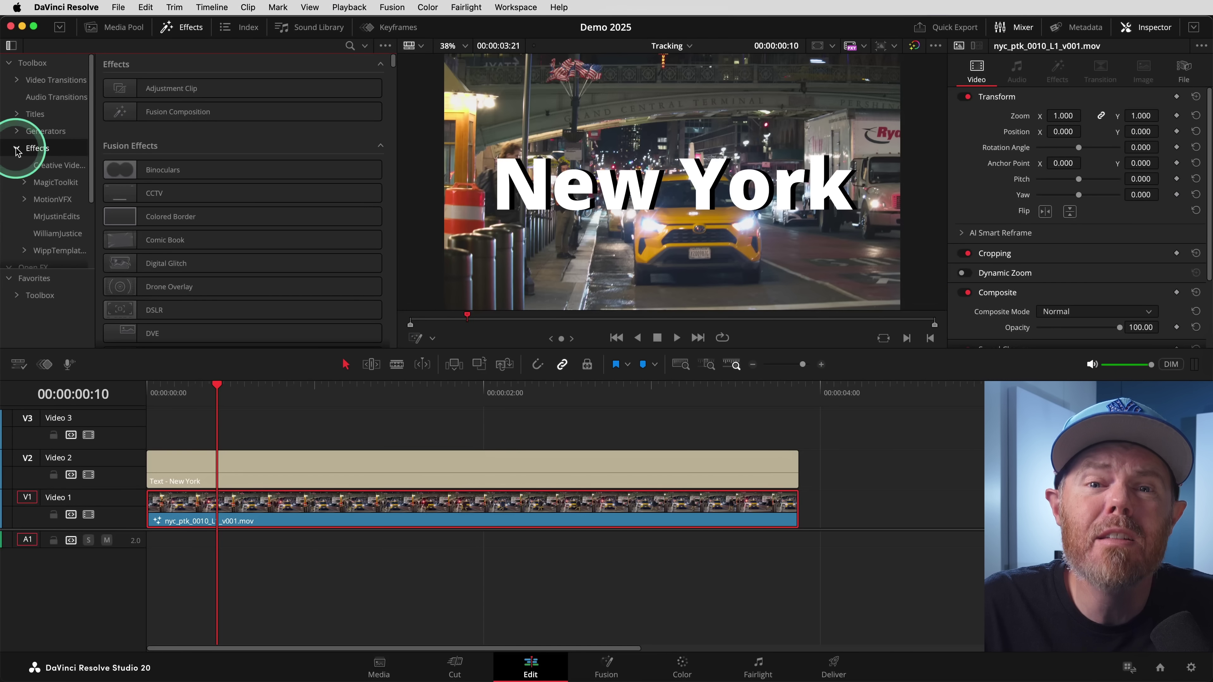
pyautogui.click(59, 29)
pyautogui.moveTo(392, 74); pyautogui.dragTo(391, 235)
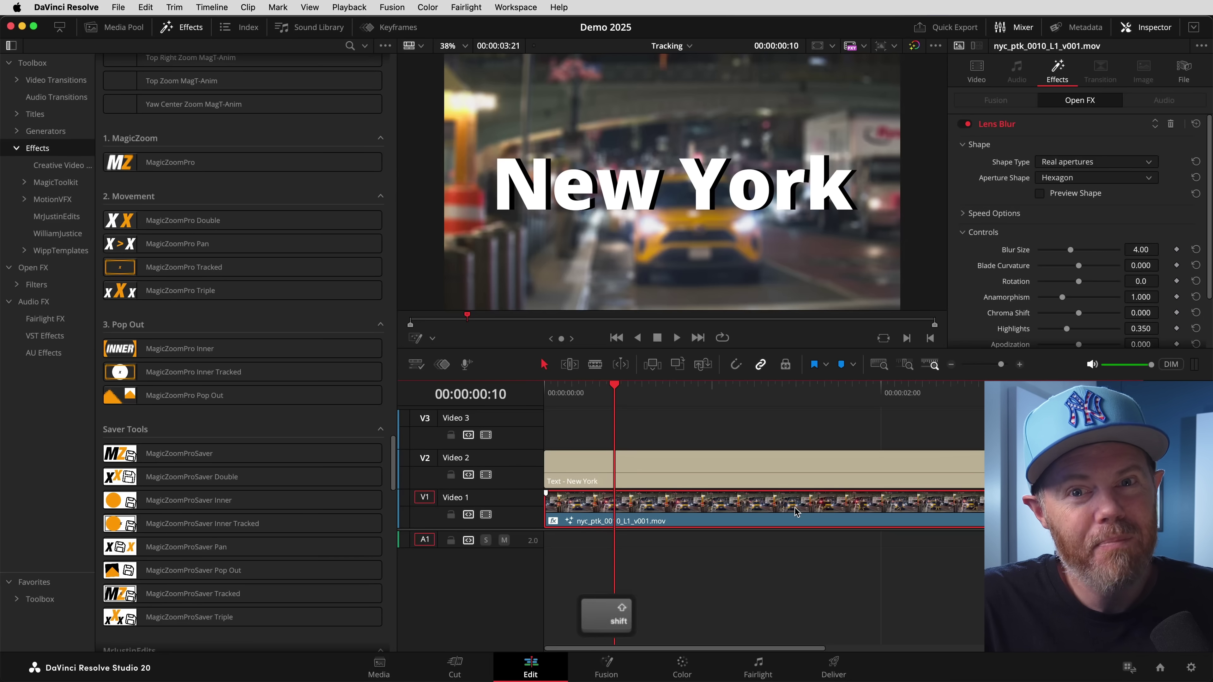
pyautogui.hotkey('shift', 'space')
pyautogui.write('magiczoompr')
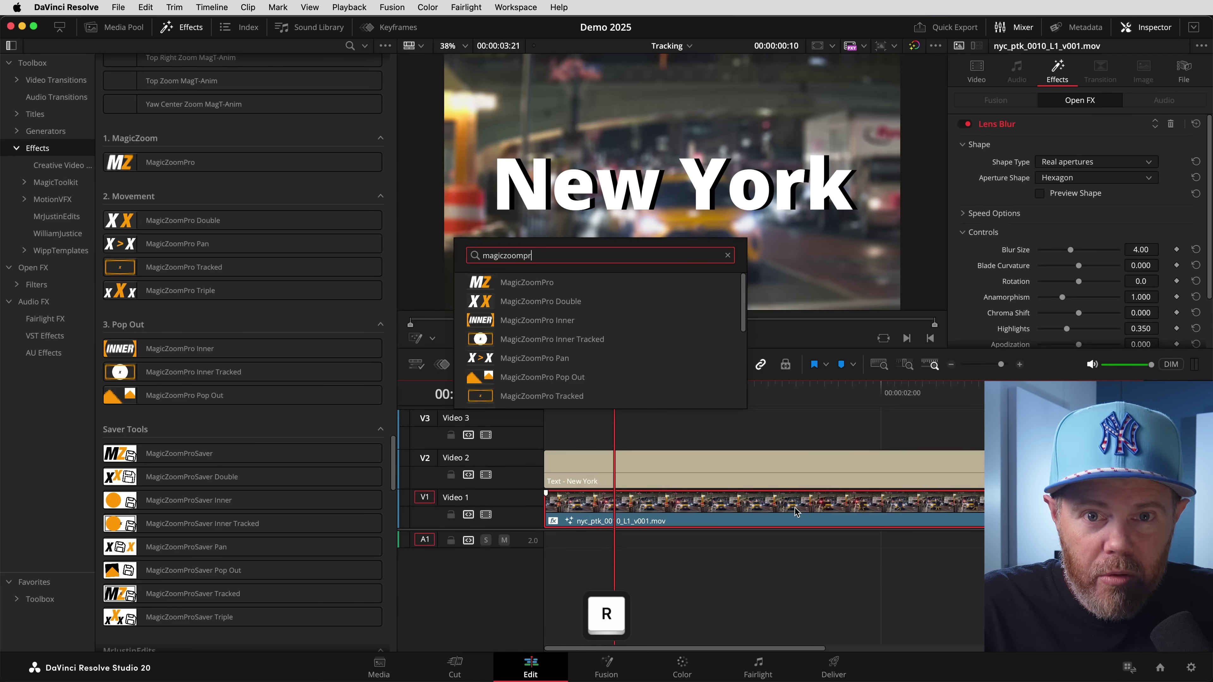
pyautogui.write('o')
pyautogui.press('Return')
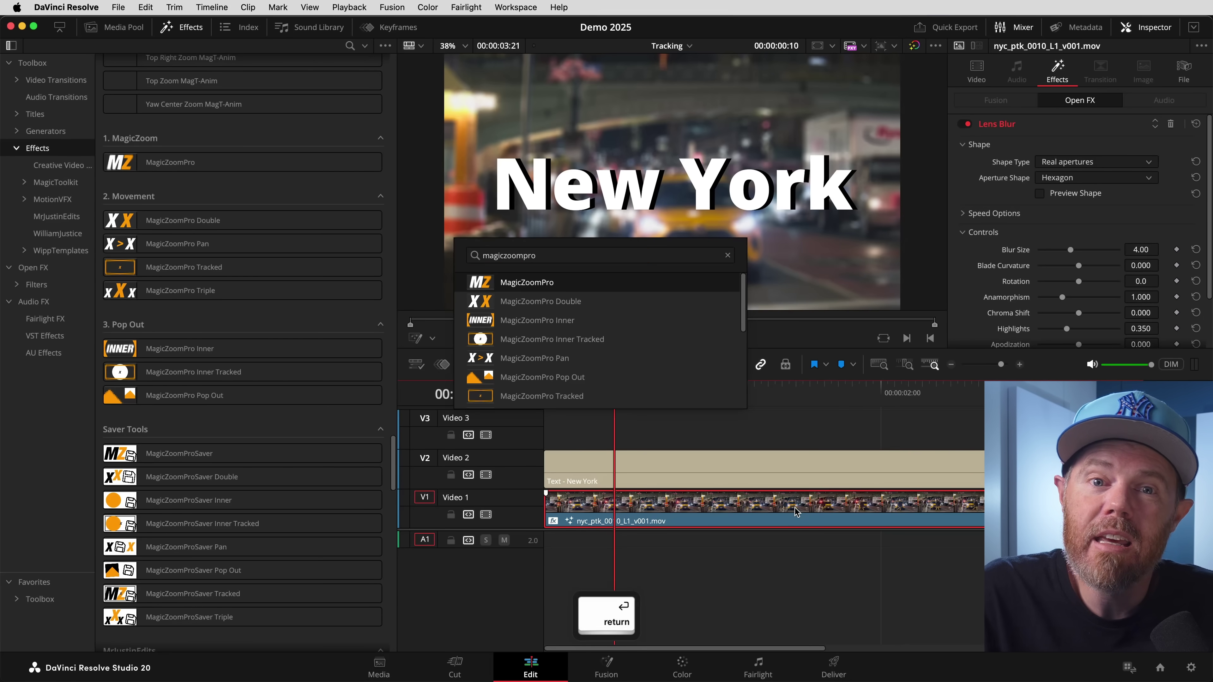
# Search 'magic' and step through the matching Magic effects
pyautogui.hotkey('shift', 'space')
pyautogui.write('magic')
pyautogui.press('Down')
pyautogui.press('Down')
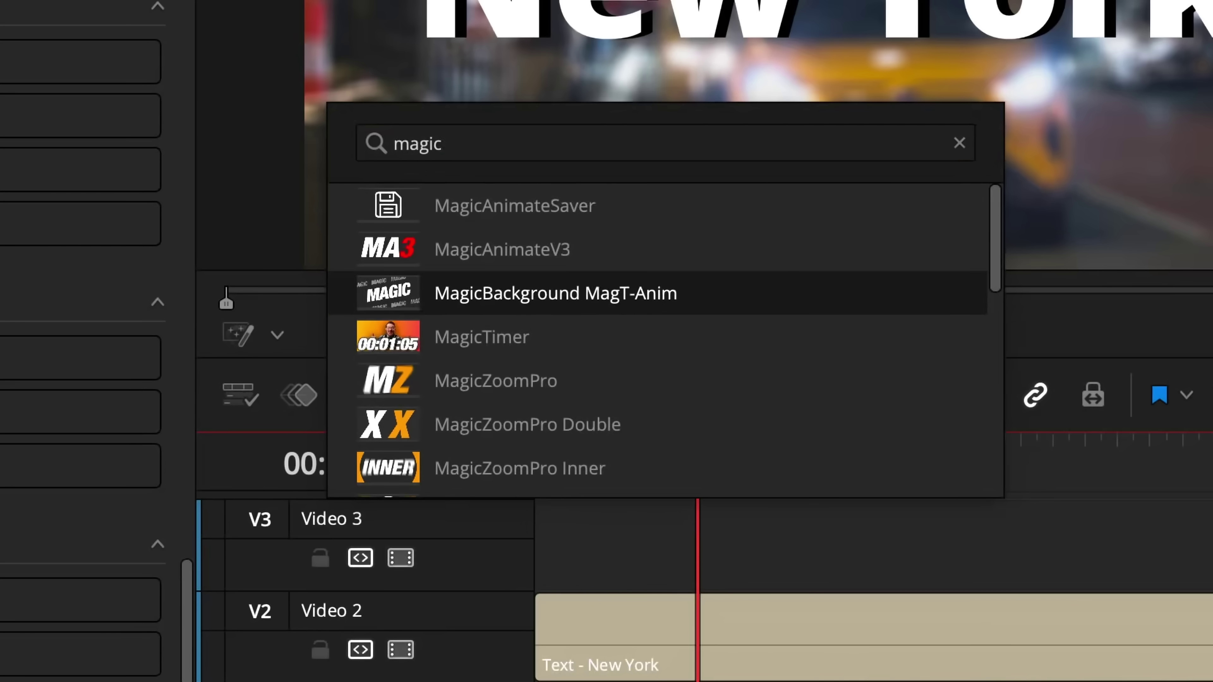
pyautogui.press('Down')
pyautogui.press('Down')
pyautogui.press('Down')
pyautogui.press('Down')
pyautogui.press('Down')
pyautogui.press('Down')
pyautogui.press('Down')
pyautogui.press('Down')
pyautogui.press('Down')
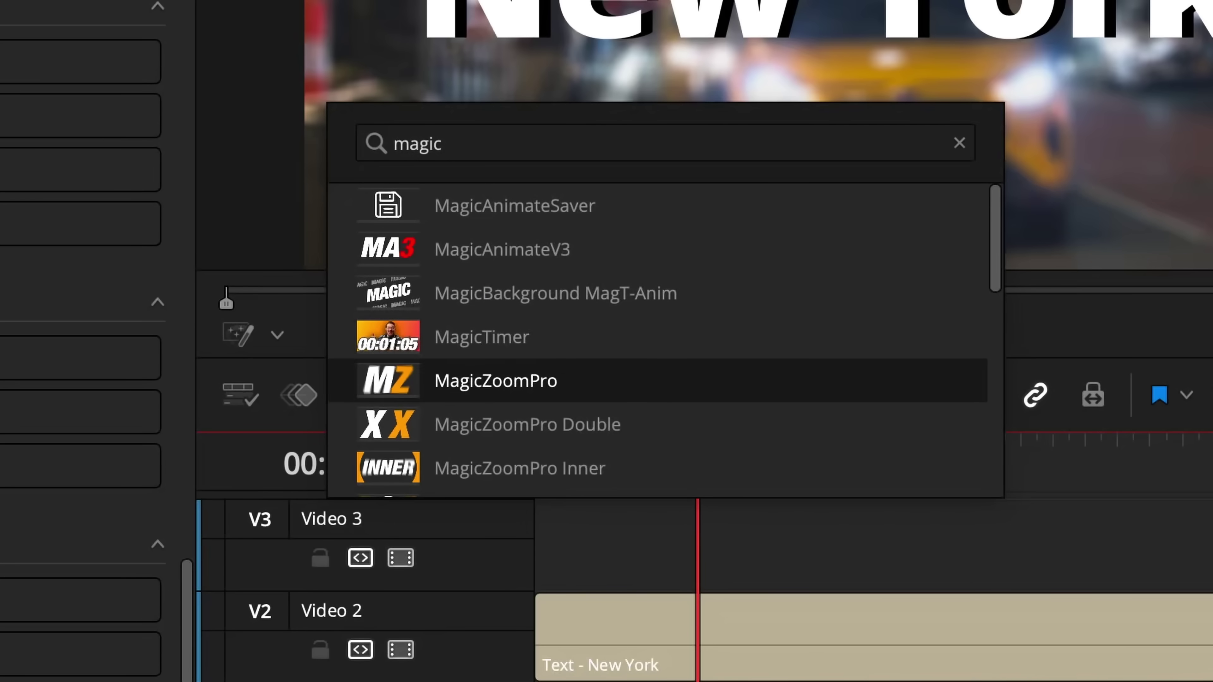
pyautogui.press('Down')
pyautogui.press('Down')
pyautogui.press('Down')
pyautogui.press('Down')
pyautogui.press('Down')
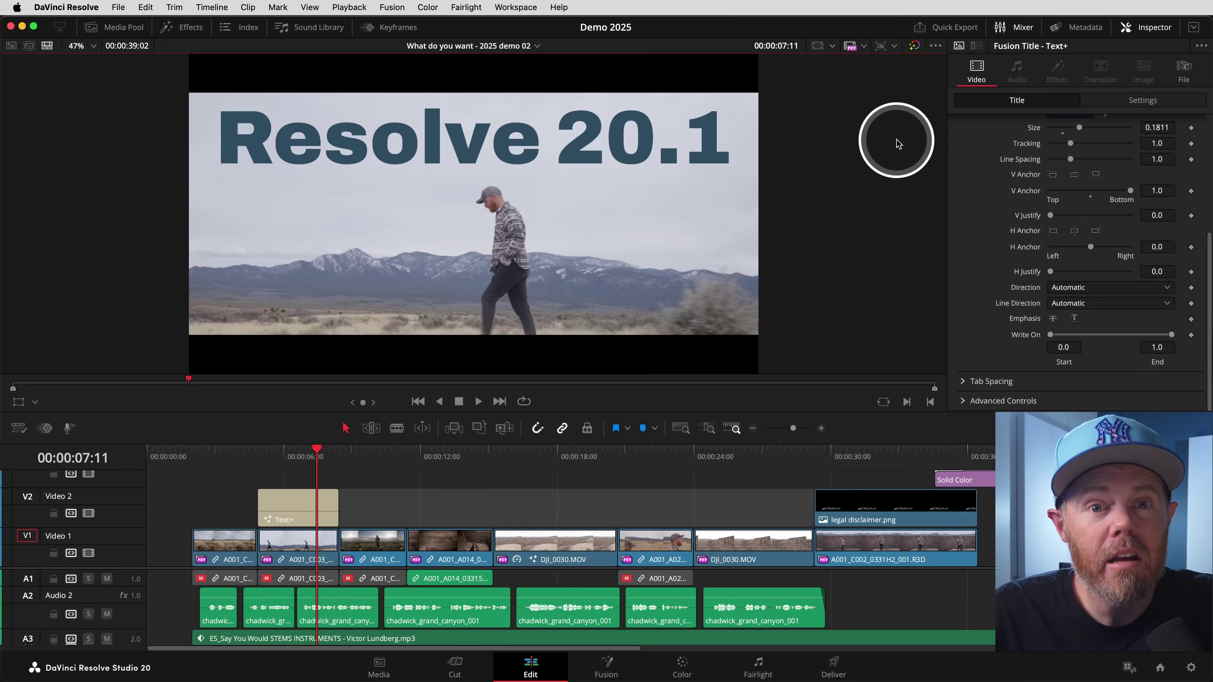
# Turn on viewer rulers and move the Resolve 20.1 title slightly down
pyautogui.press('ctrl')
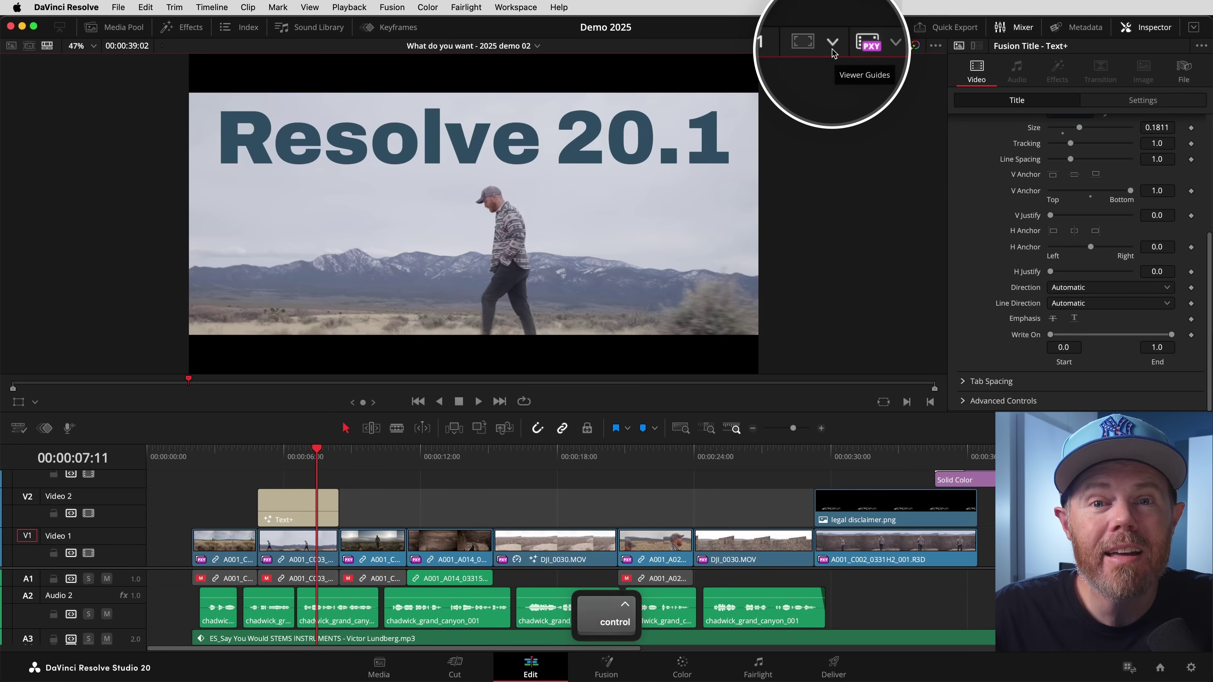
pyautogui.click(832, 51)
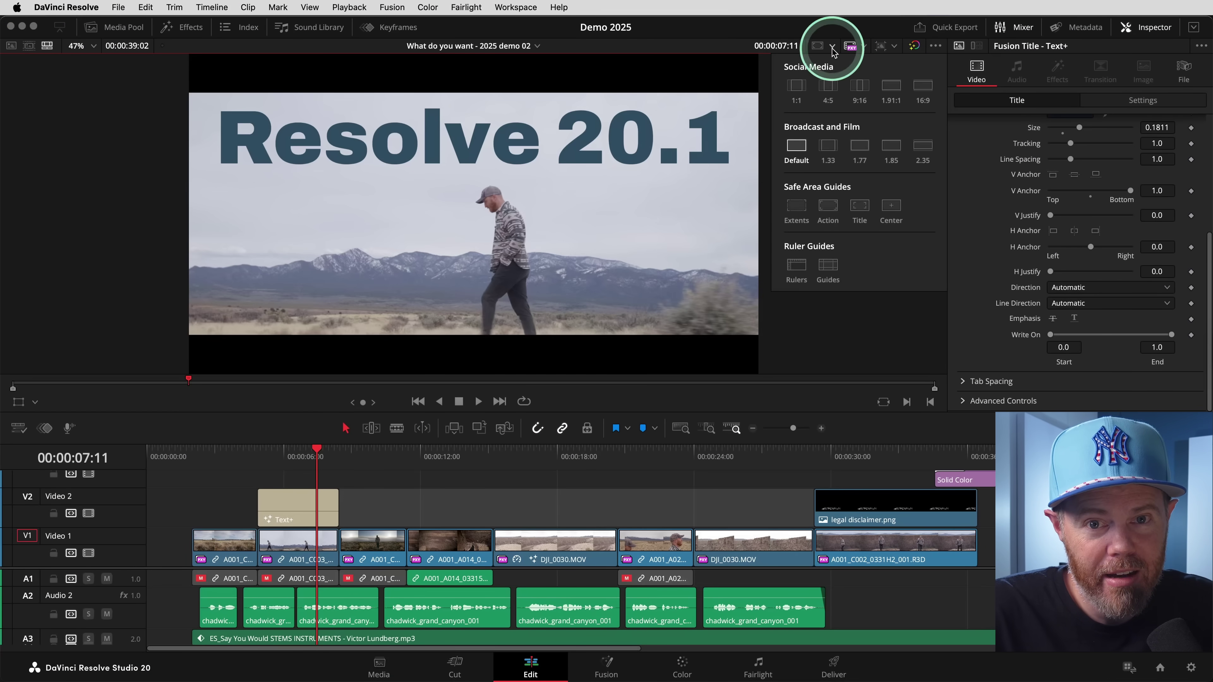
pyautogui.click(793, 268)
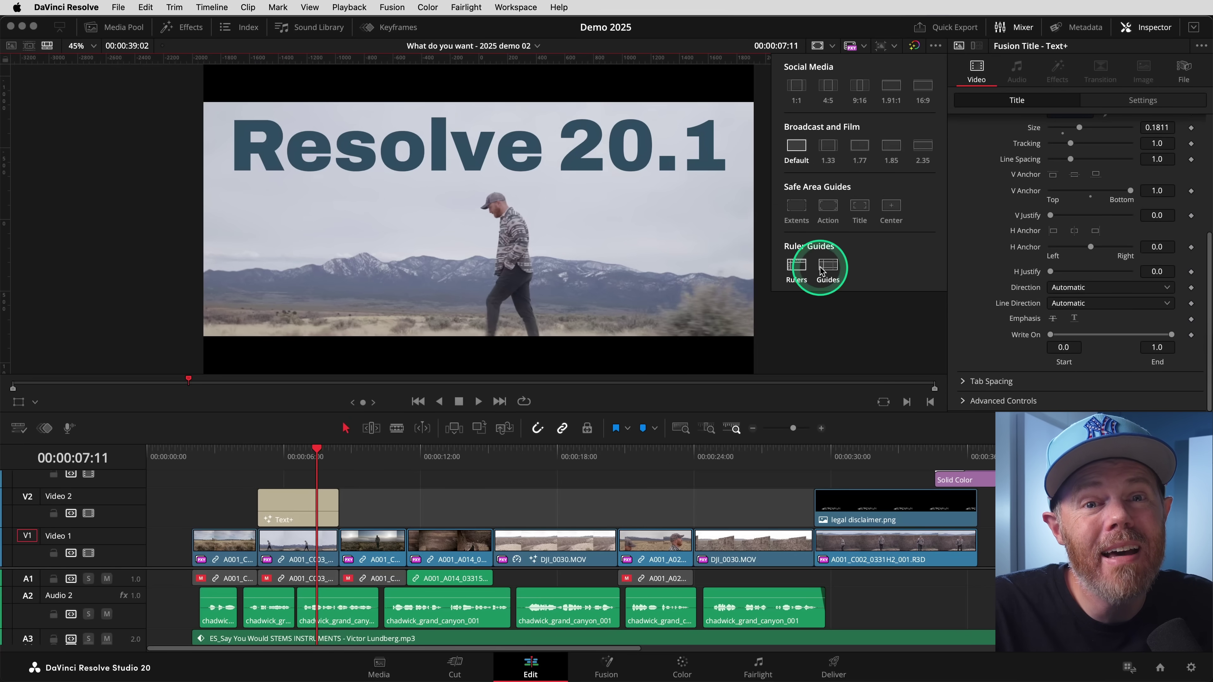
pyautogui.click(855, 319)
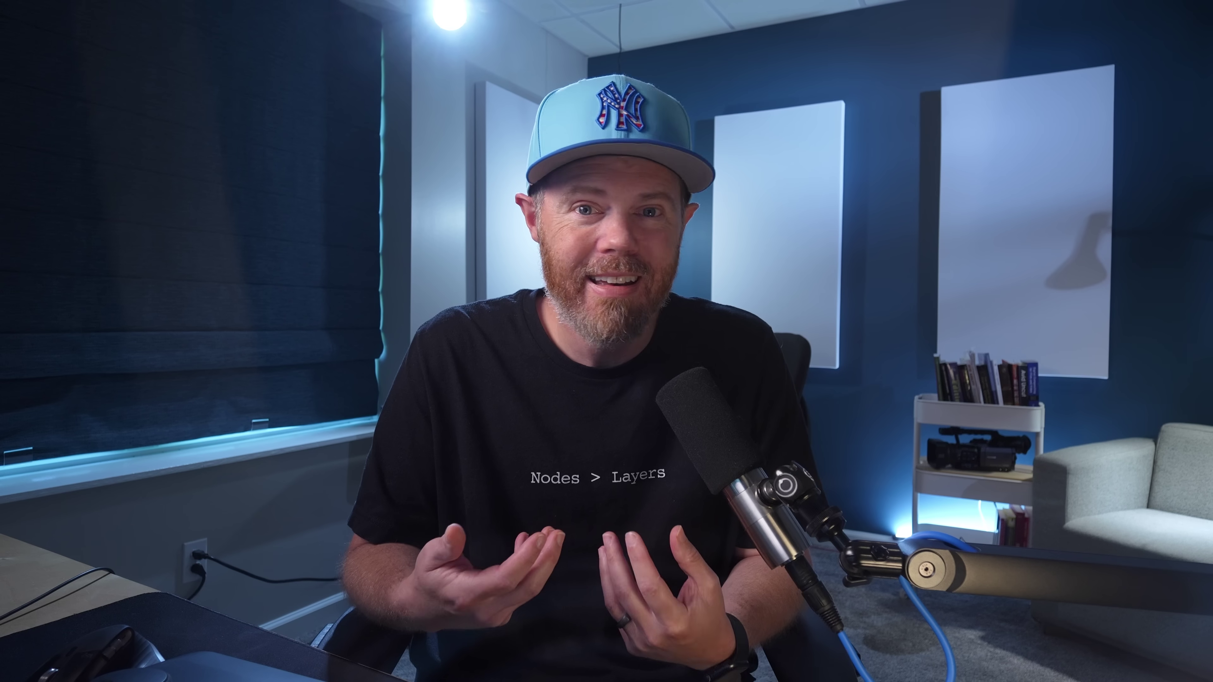
pyautogui.keyDown('shift'); pyautogui.click(542, 146); pyautogui.keyUp('shift')
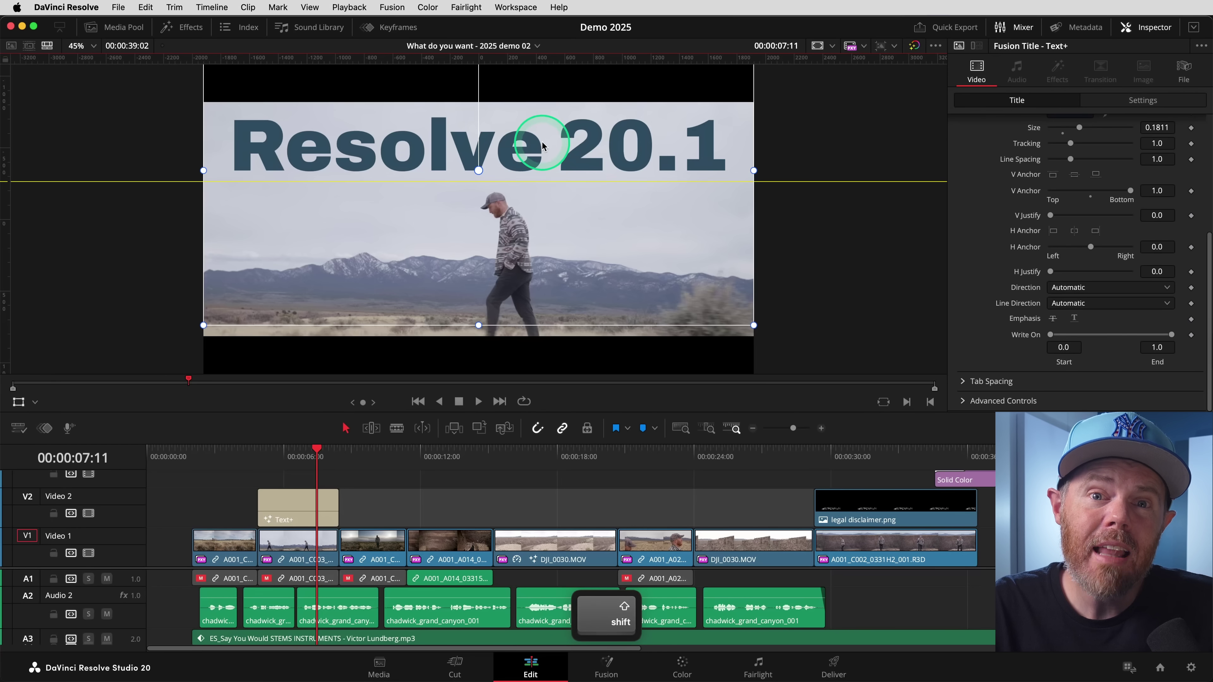
pyautogui.moveTo(542, 146); pyautogui.dragTo(542, 153)
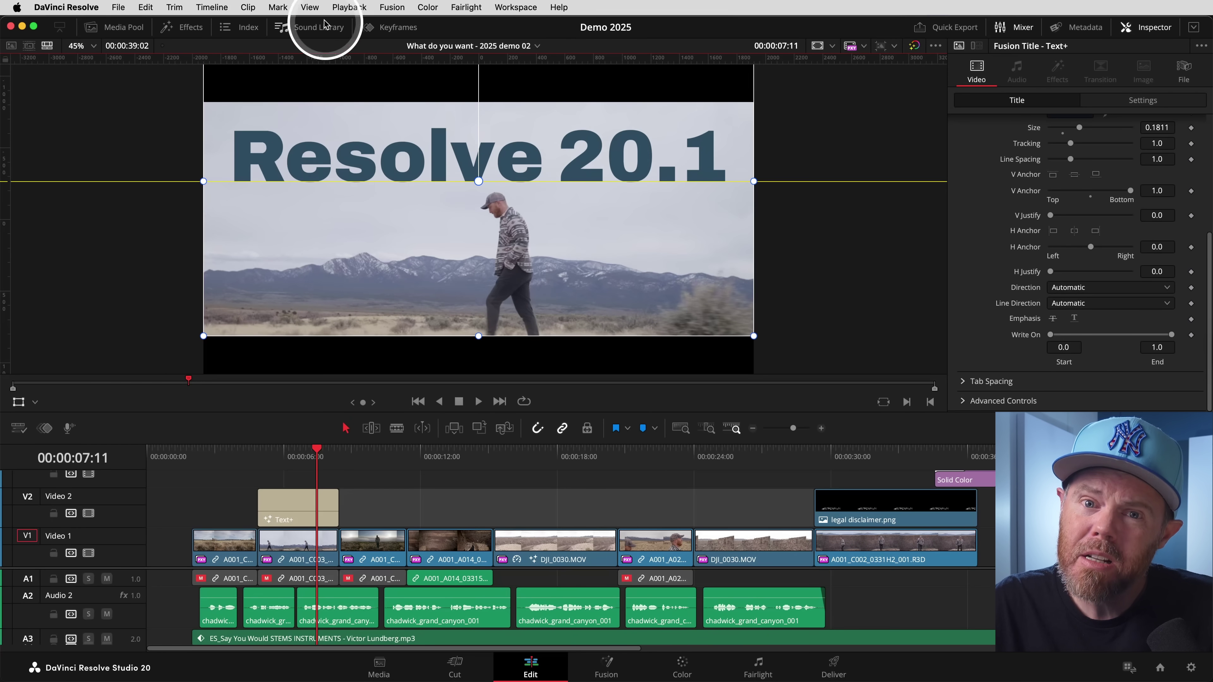
# Add a vertical guide at position 0 and drag a horizontal guide down from the top ruler
pyautogui.click(310, 7)
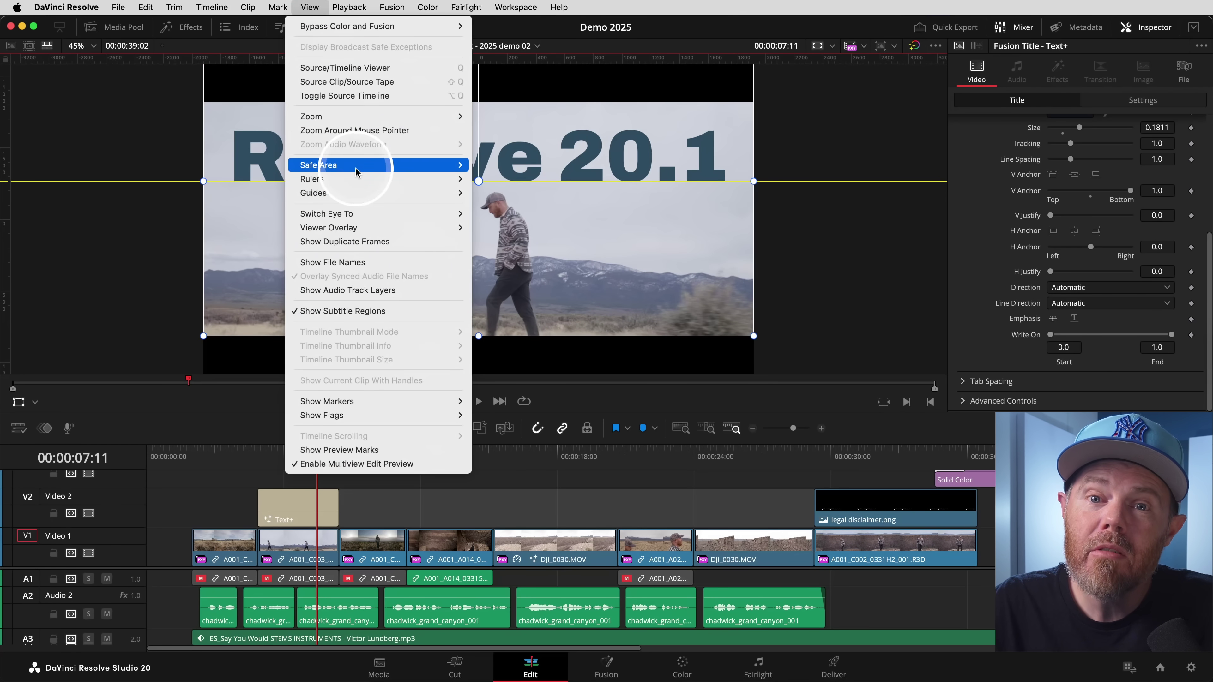
pyautogui.moveTo(349, 194)
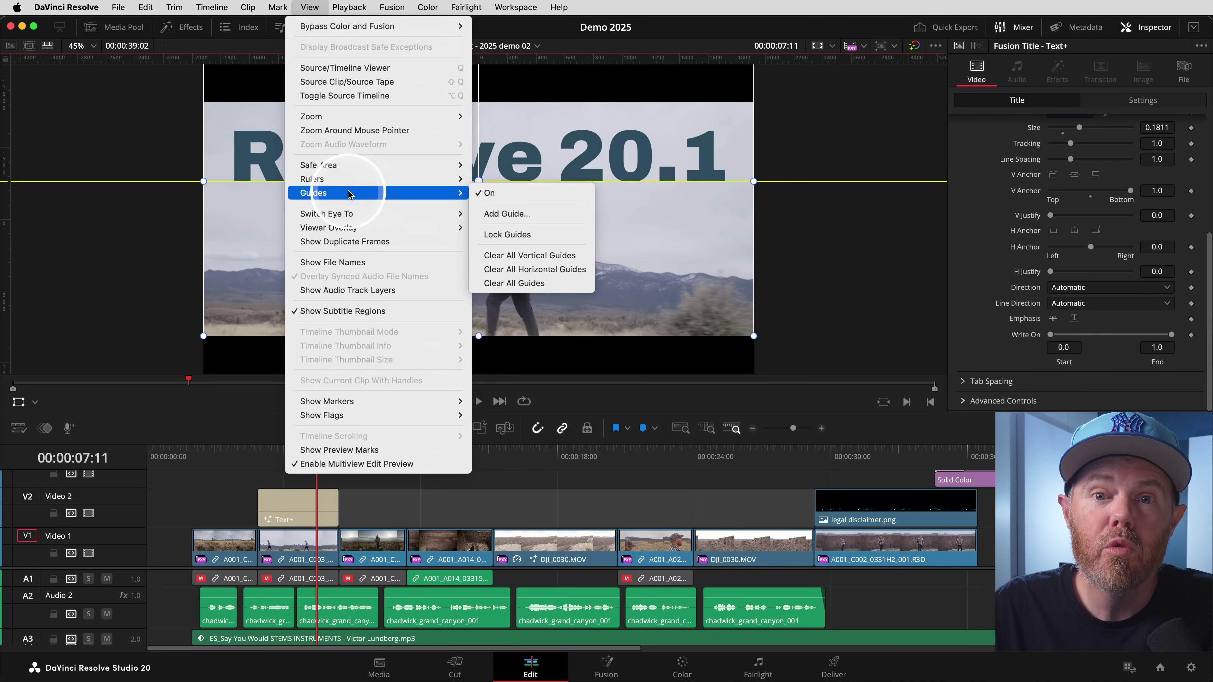
pyautogui.click(494, 216)
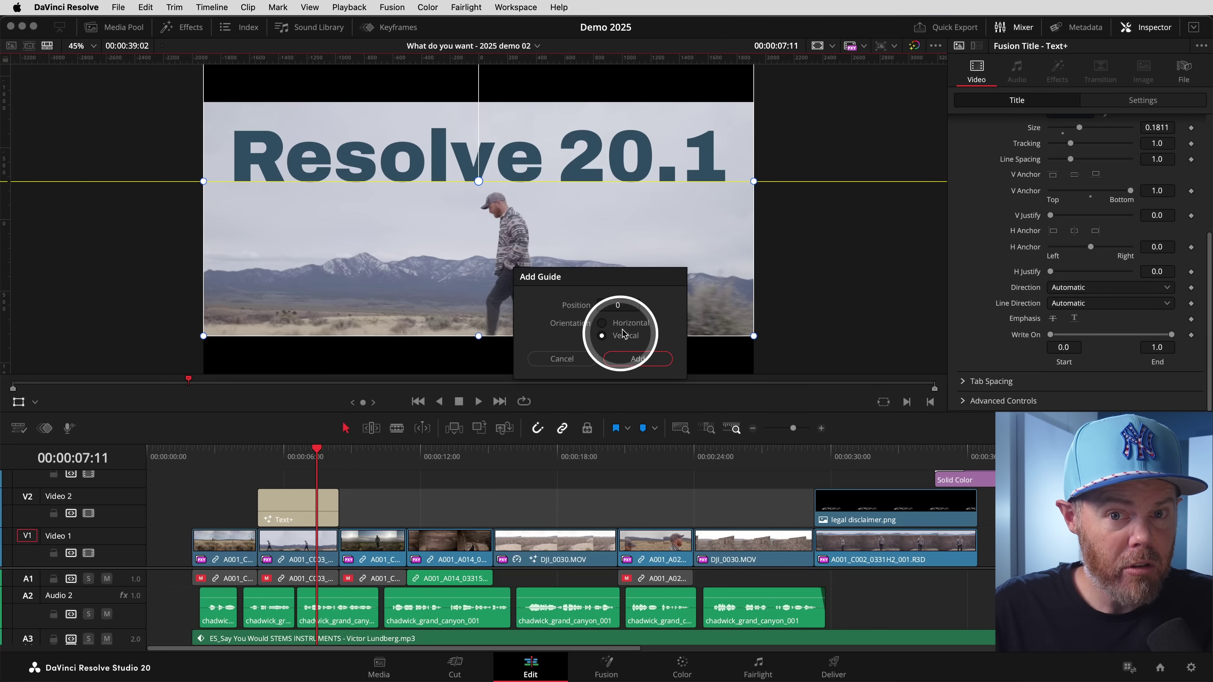
pyautogui.click(639, 359)
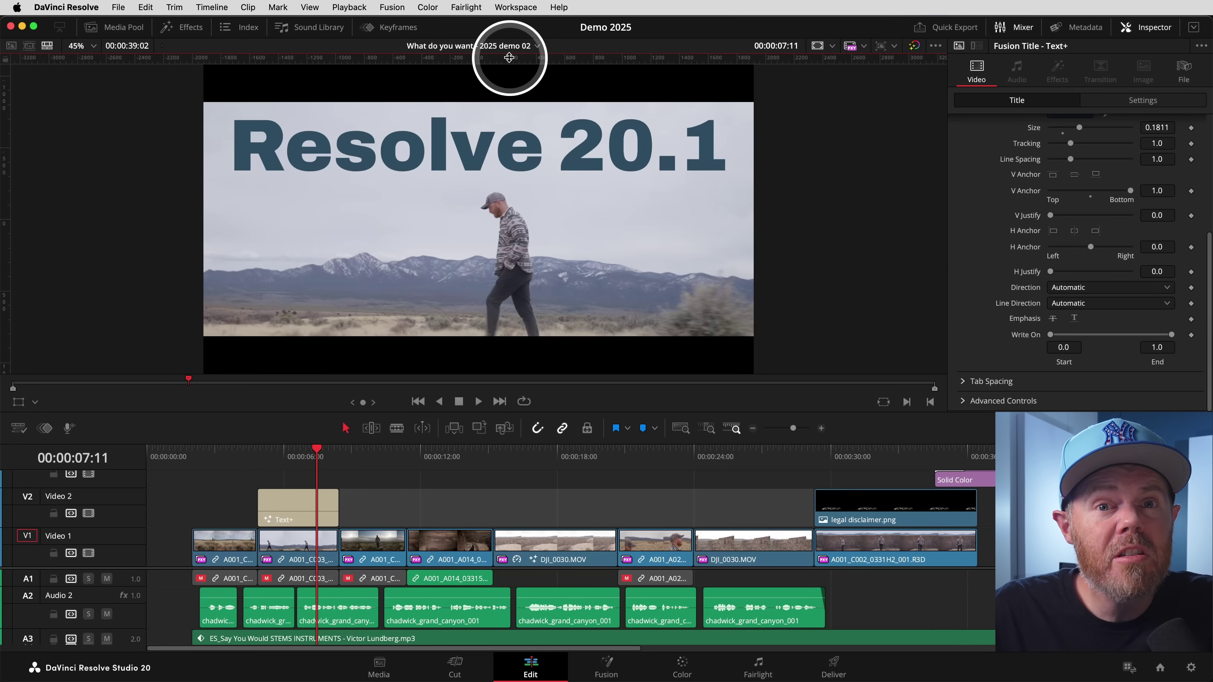
pyautogui.moveTo(509, 58); pyautogui.dragTo(525, 181)
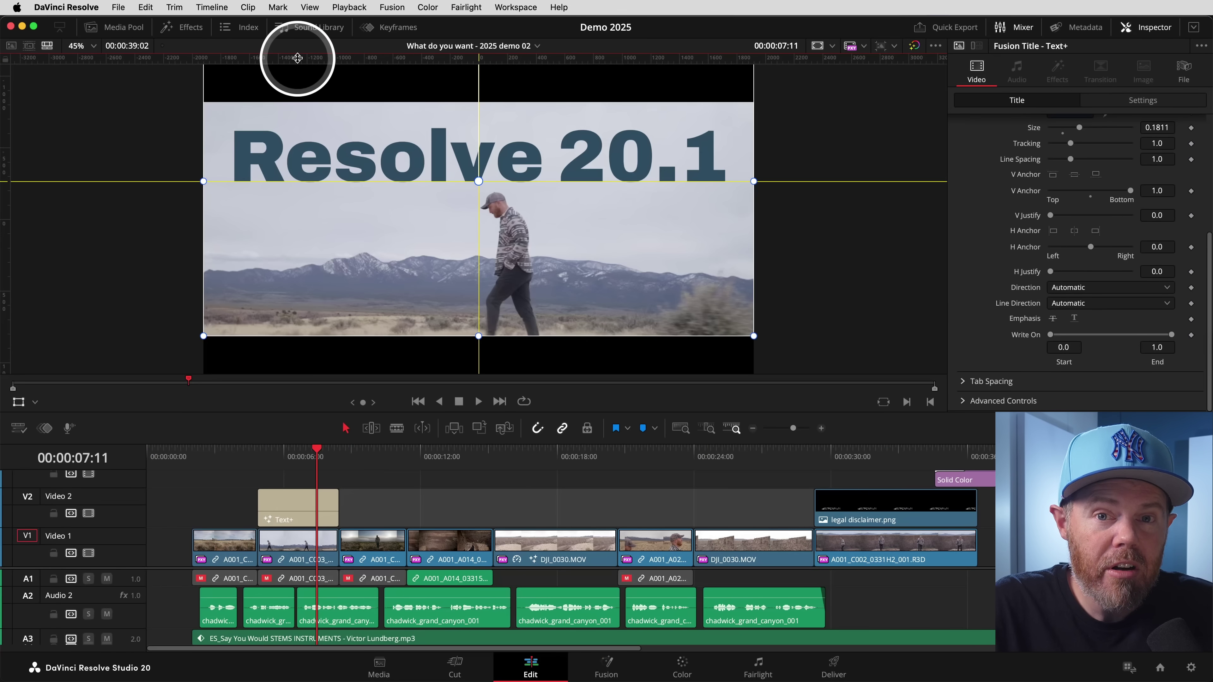
# Untick Show Guides in the ruler menu and drag the Resolve 20.1 title slightly left and down
pyautogui.rightClick(297, 59)
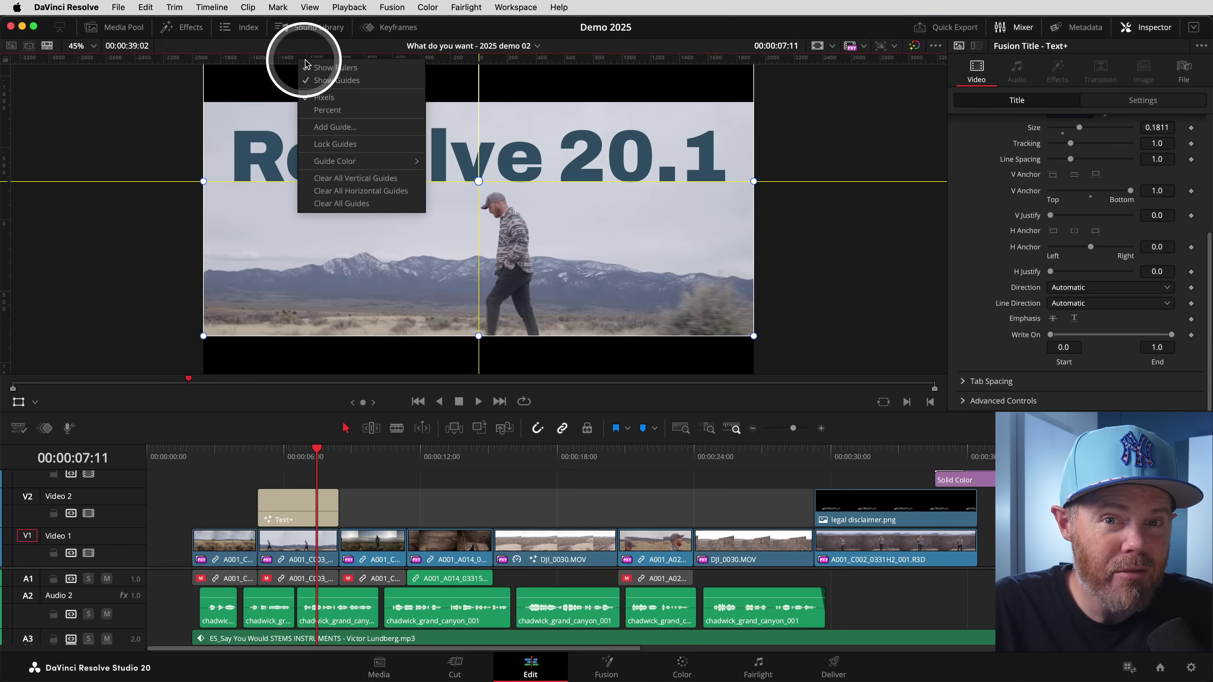
pyautogui.click(331, 81)
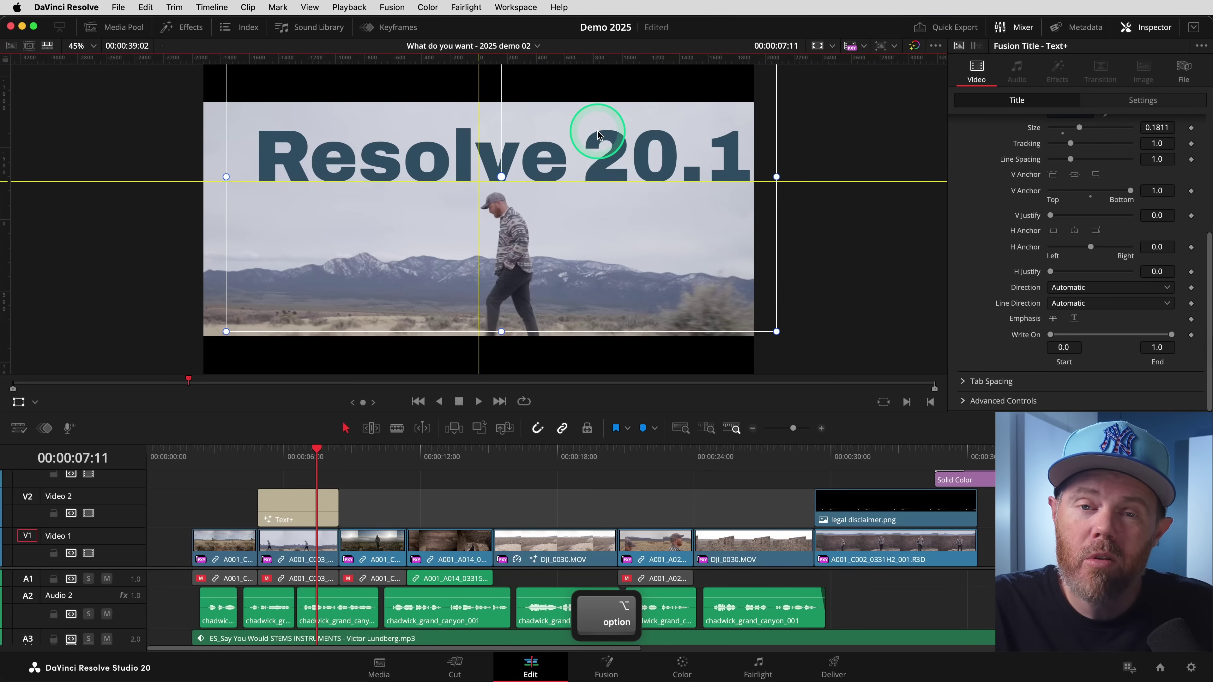
pyautogui.moveTo(598, 135)
pyautogui.mouseDown()
pyautogui.moveTo(593, 185)
pyautogui.moveTo(591, 147)
pyautogui.mouseUp()
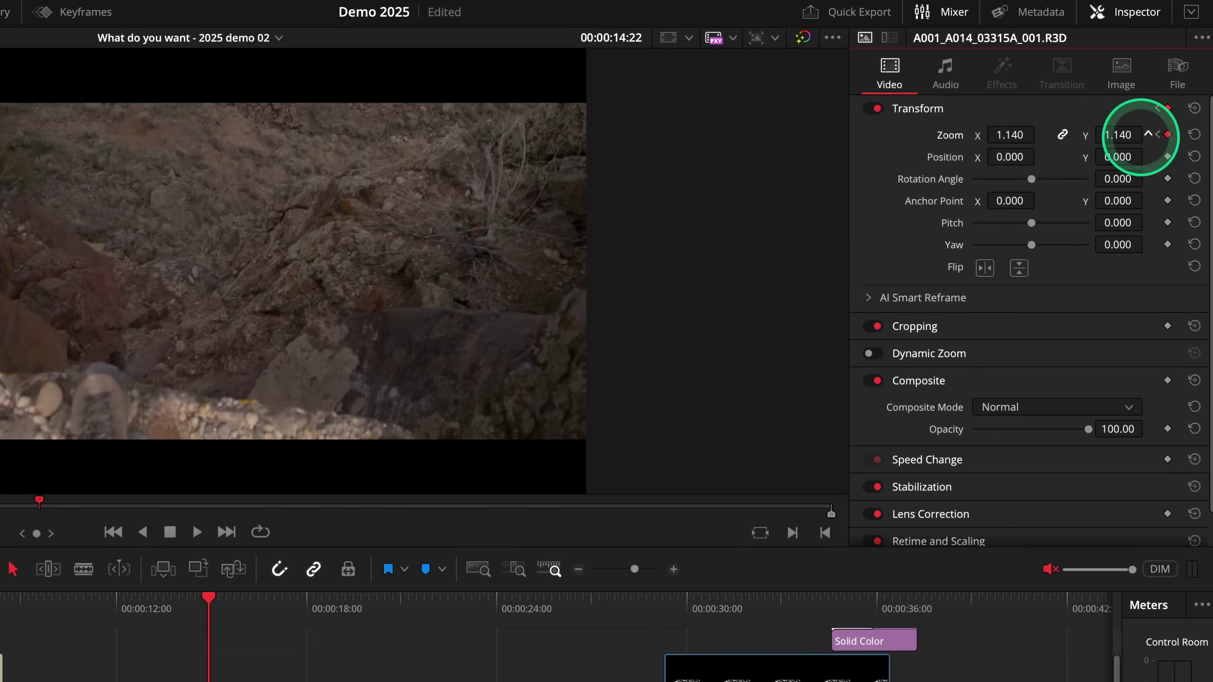
# Trim the tail of the A001_A014 clip just before DJI_0030.MOV on Video 1
pyautogui.scroll(1, 1120, 135)
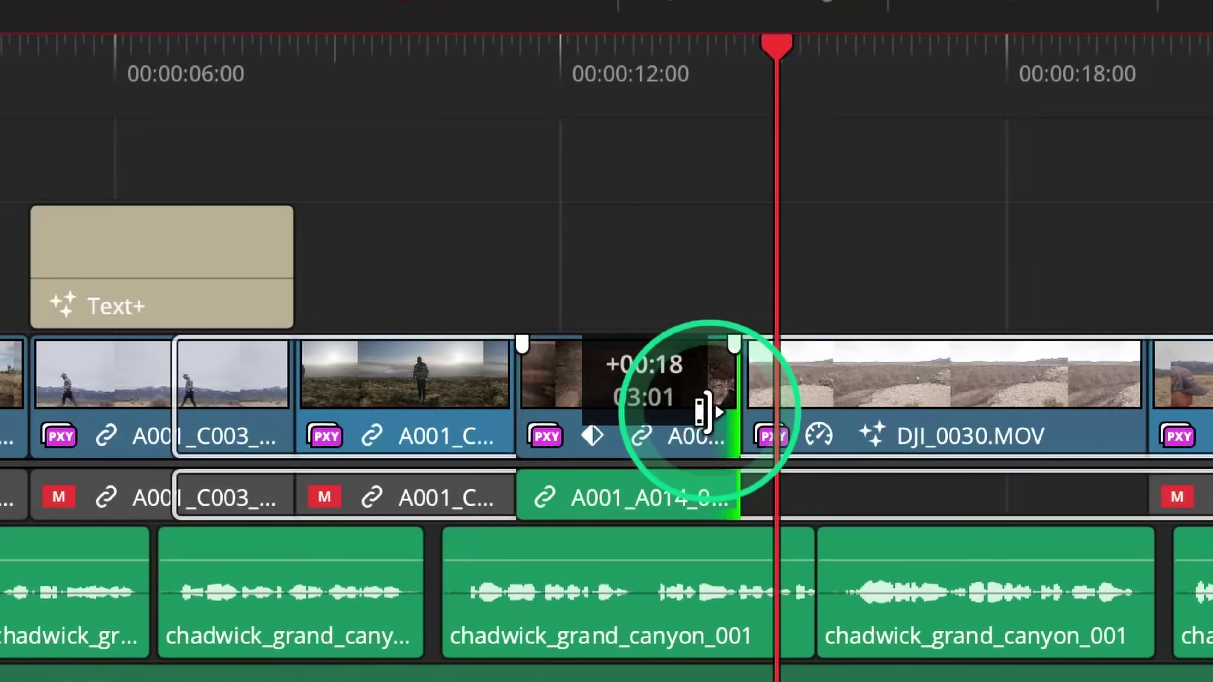
pyautogui.moveTo(707, 409); pyautogui.dragTo(695, 411)
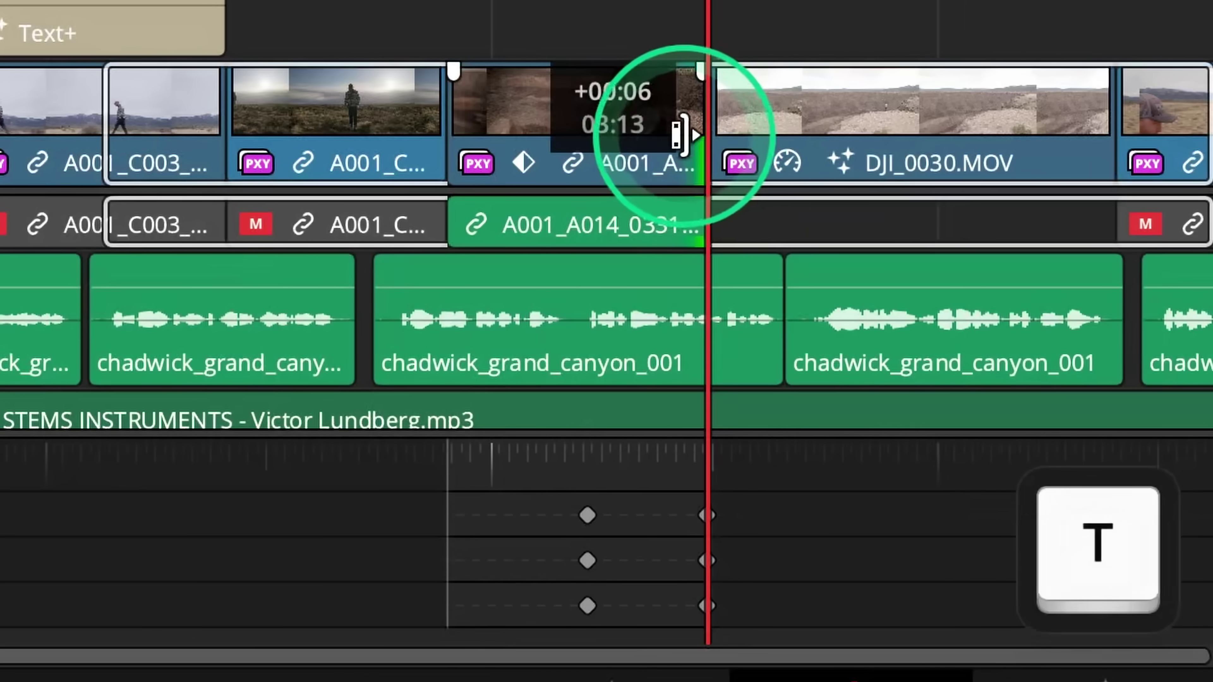
# Ripple-trim A001_A014_03315A_001.R3D's end leftward and drag its Zoom keyframes earlier
pyautogui.moveTo(683, 135); pyautogui.dragTo(628, 139)
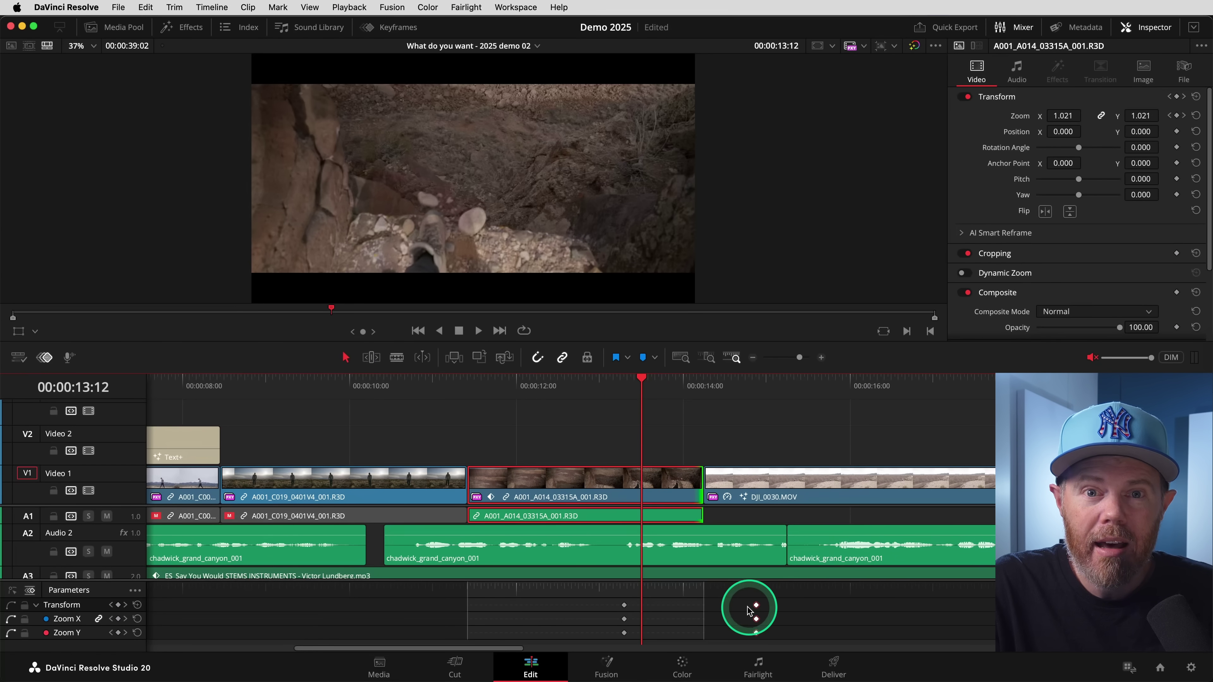
pyautogui.moveTo(753, 612); pyautogui.dragTo(691, 611)
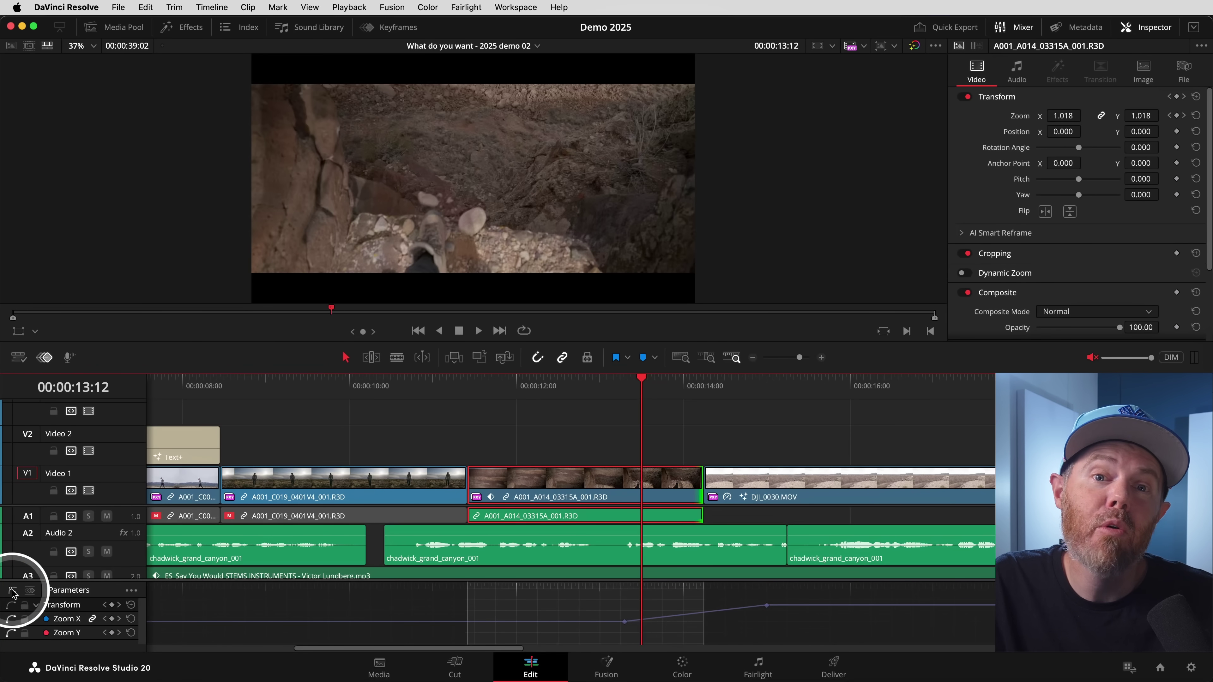
# Show keyframes as lanes, search 'key' in Keyboard Customization, and open the Playback menu
pyautogui.click(29, 592)
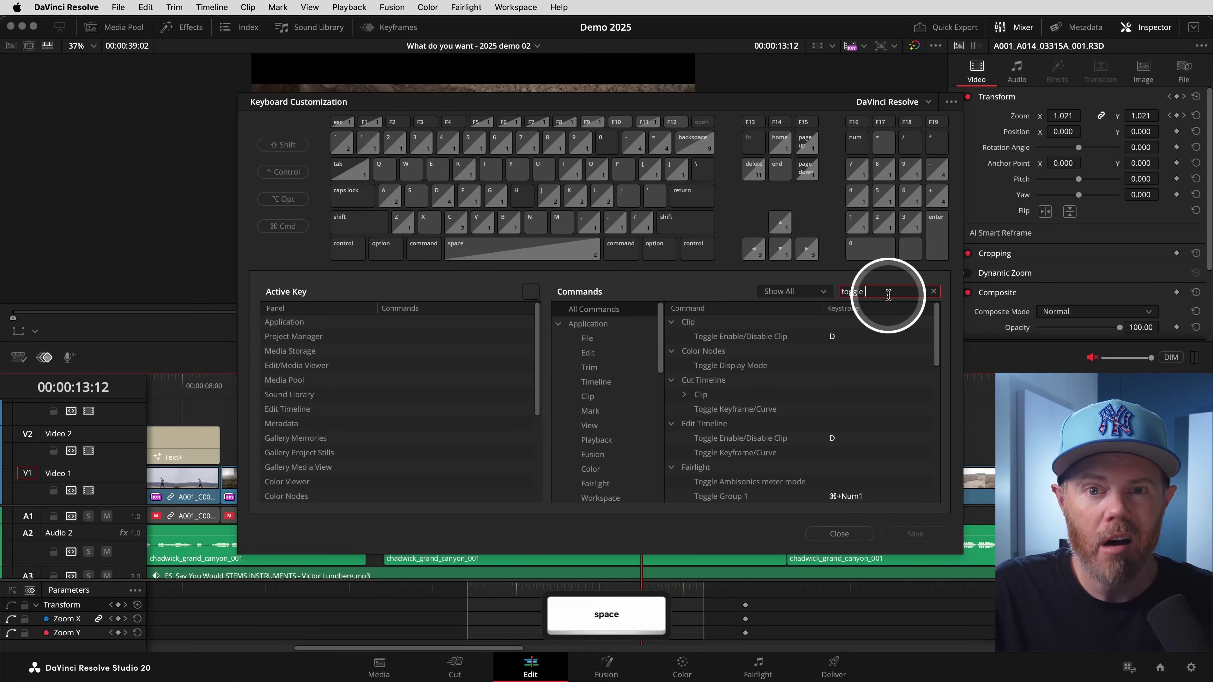
pyautogui.write('key')
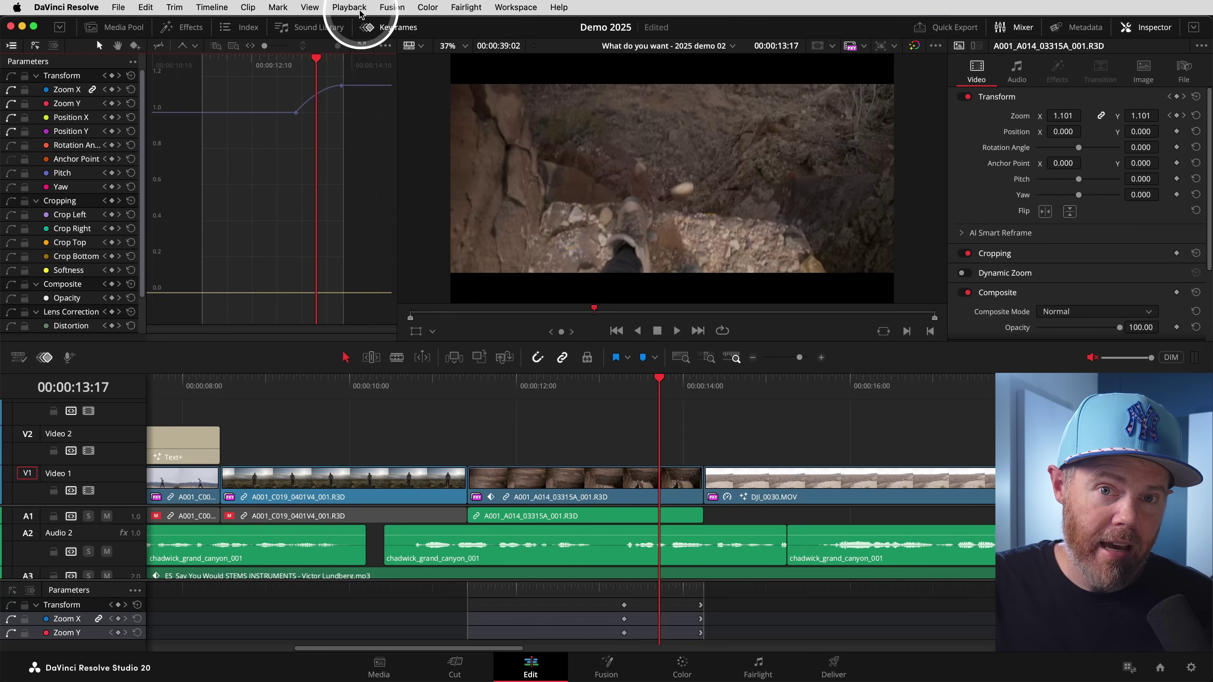
pyautogui.click(349, 7)
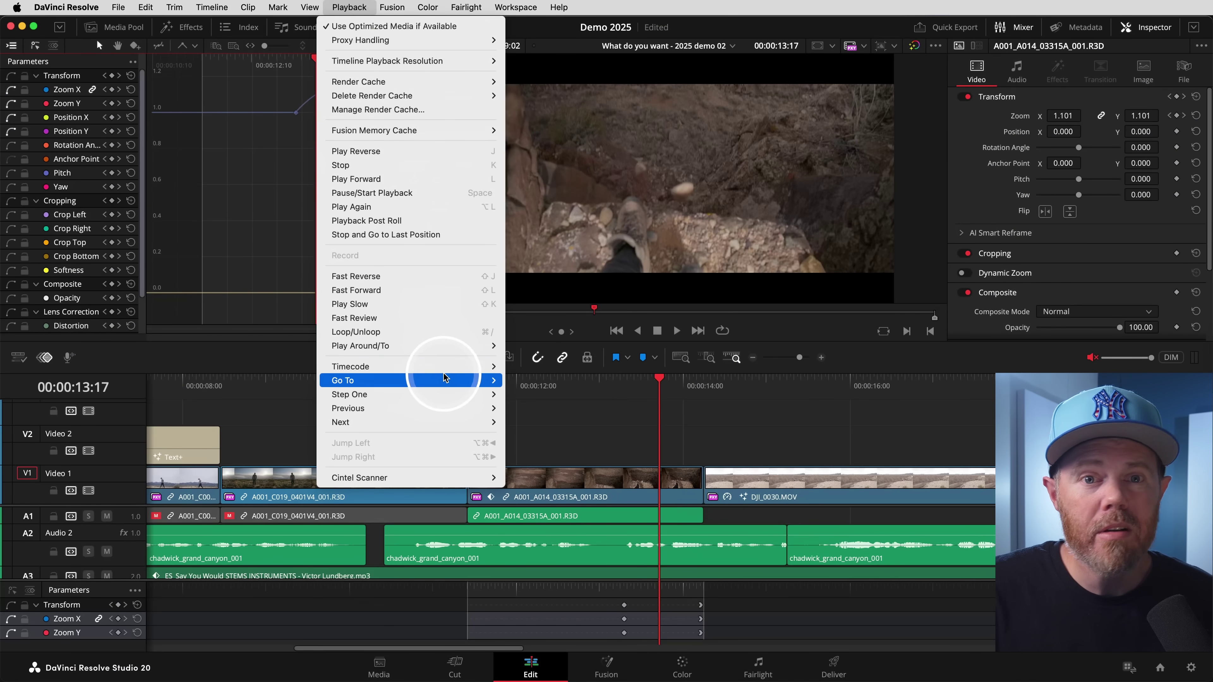
# Jump the playhead to the C019 clip, 14:02 and the DJI clip, then zoom the timeline in
pyautogui.moveTo(444, 378)
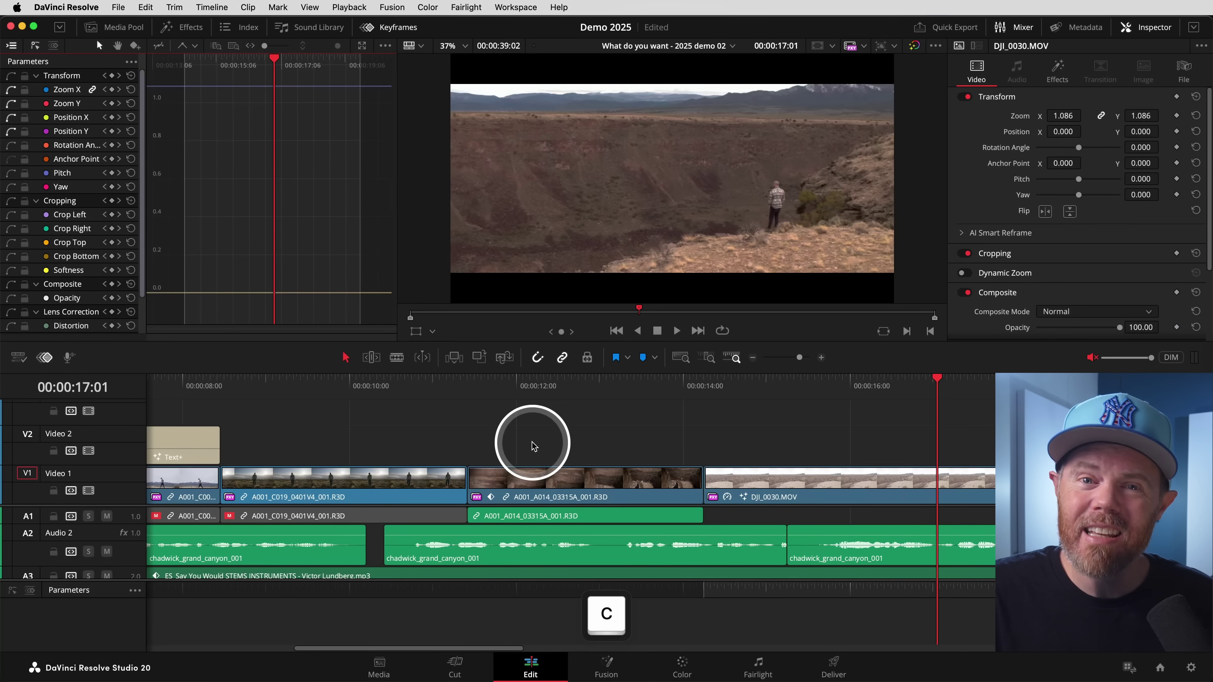
pyautogui.click(491, 439)
pyautogui.click(306, 440)
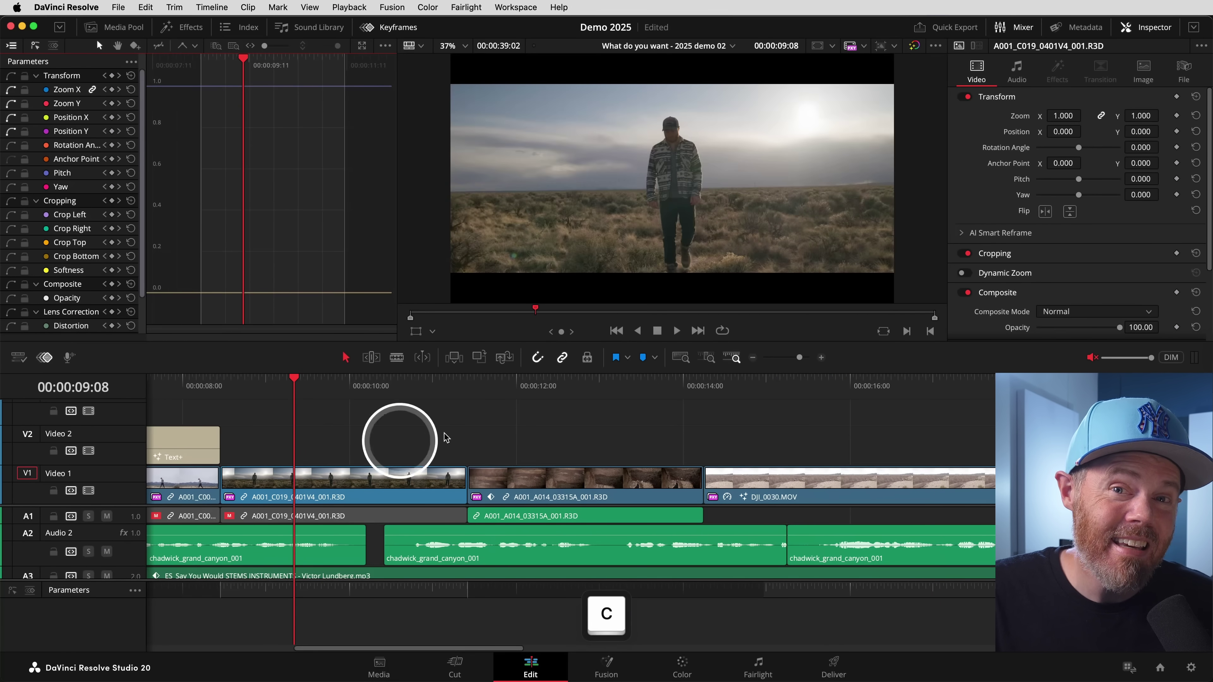
pyautogui.click(692, 431)
pyautogui.click(869, 480)
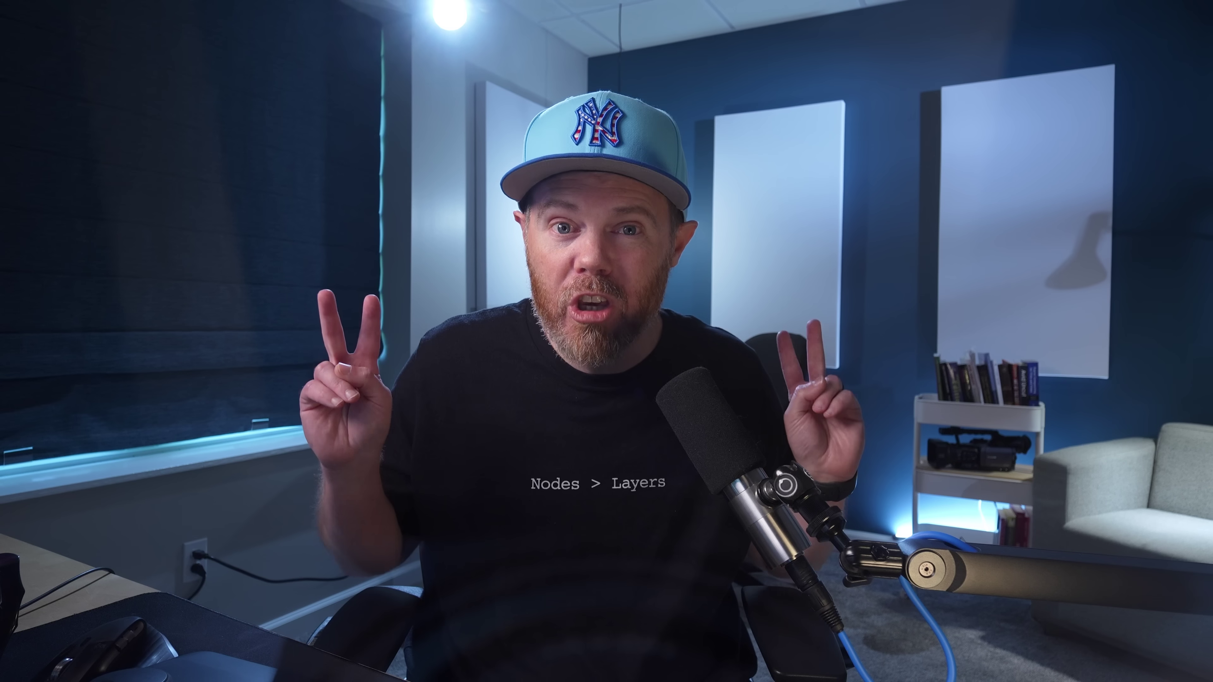
pyautogui.hotkey('shift', 'z')
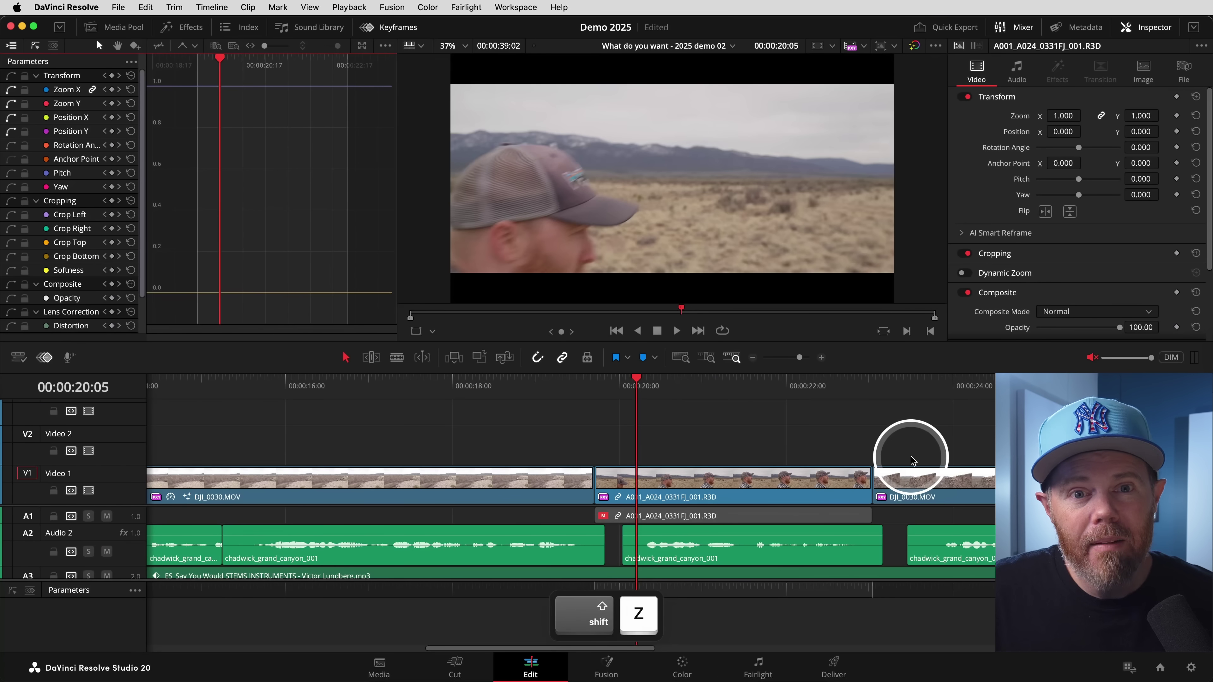
pyautogui.scroll(5, 902, 457)
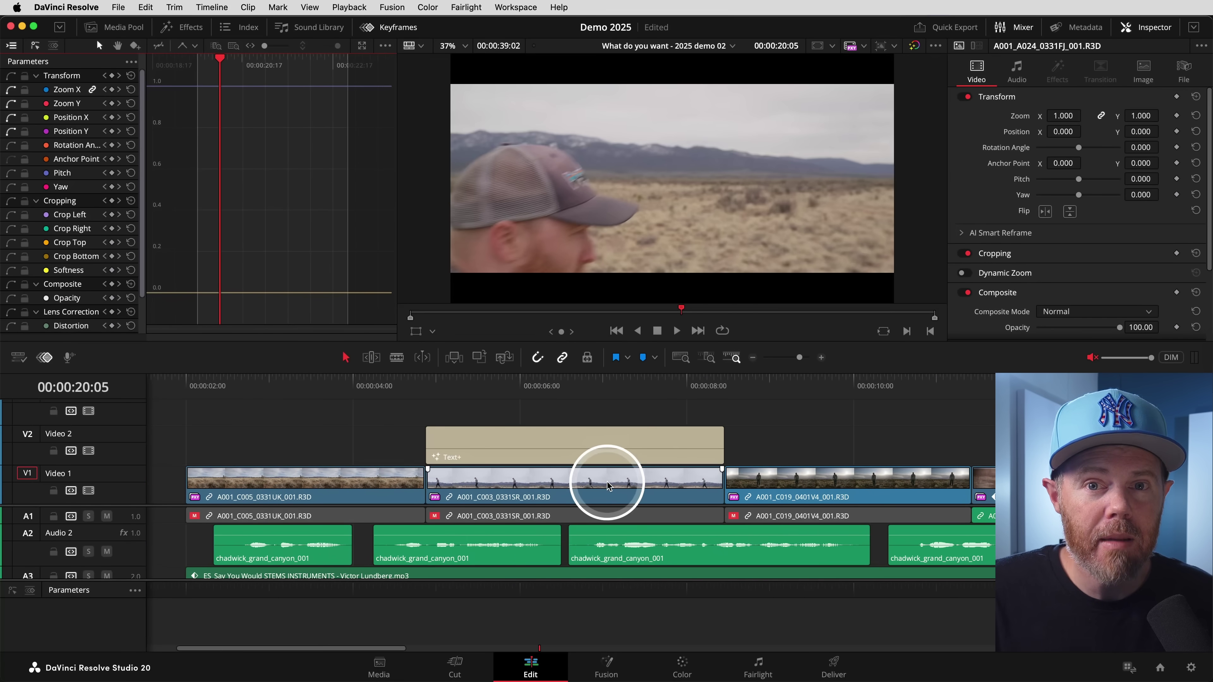
# Hop between title, landscape and C019 clips to A001_A014 at 11:21, then Full Extent and Detail Zoom
pyautogui.press('c')
pyautogui.click(334, 487)
pyautogui.click(640, 472)
pyautogui.click(334, 488)
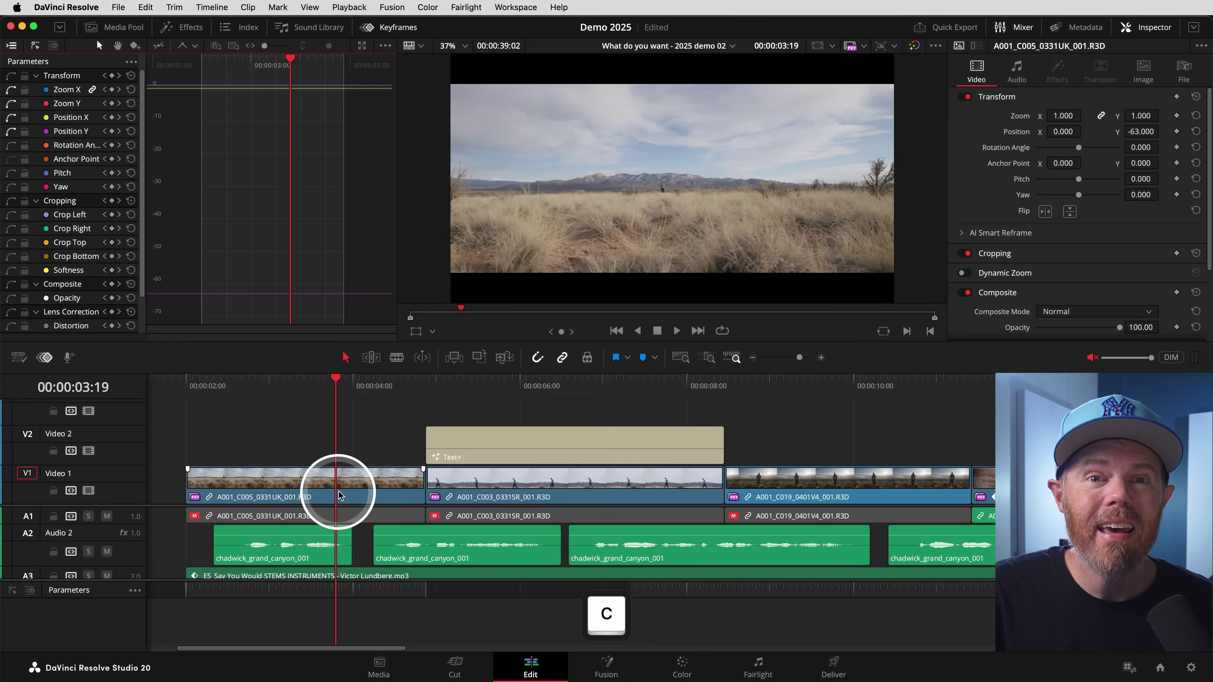
pyautogui.click(639, 472)
pyautogui.click(827, 539)
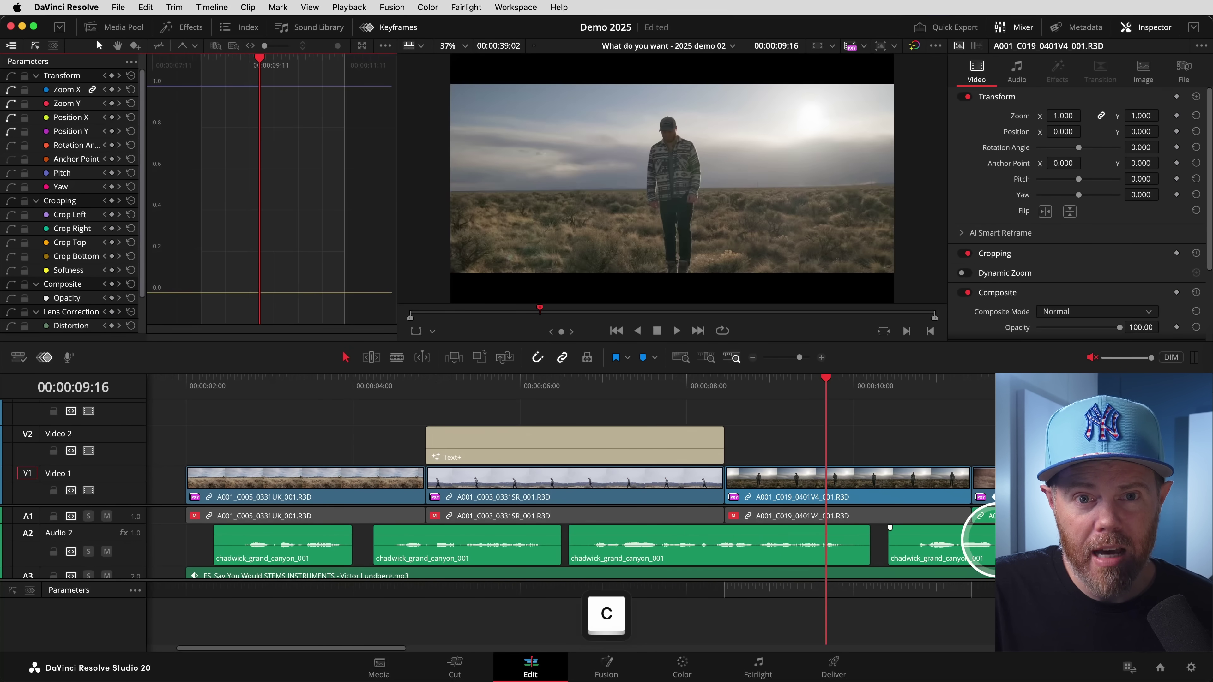
pyautogui.click(1003, 544)
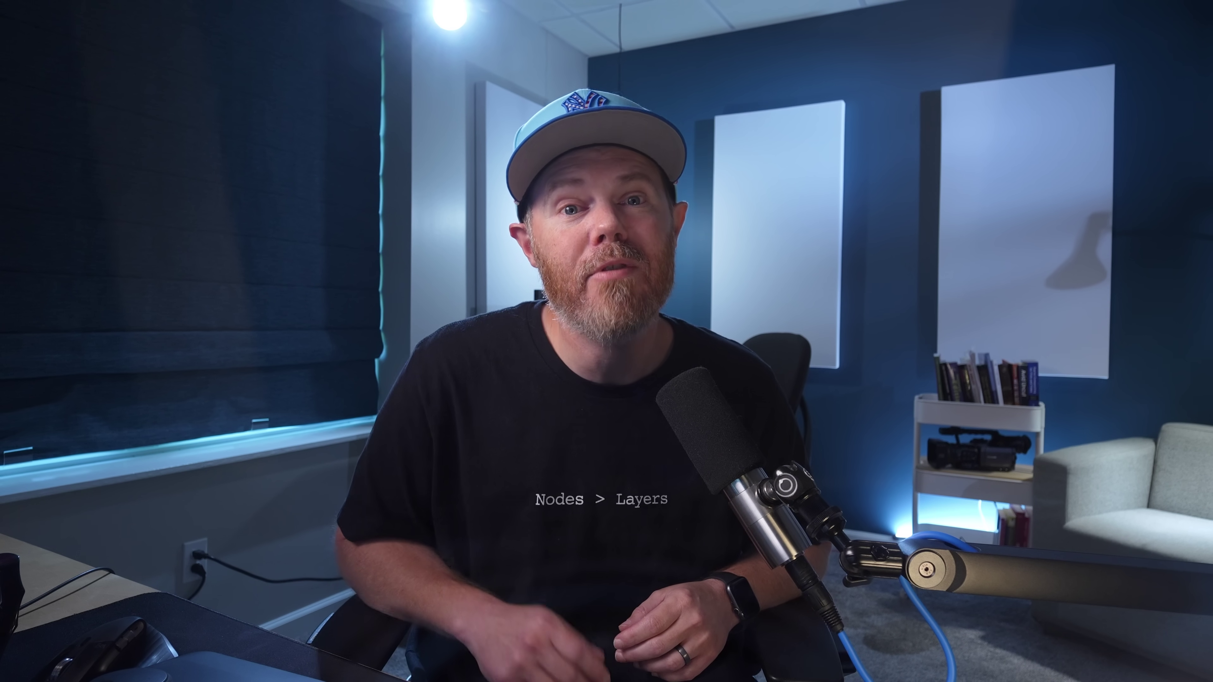
pyautogui.click(683, 359)
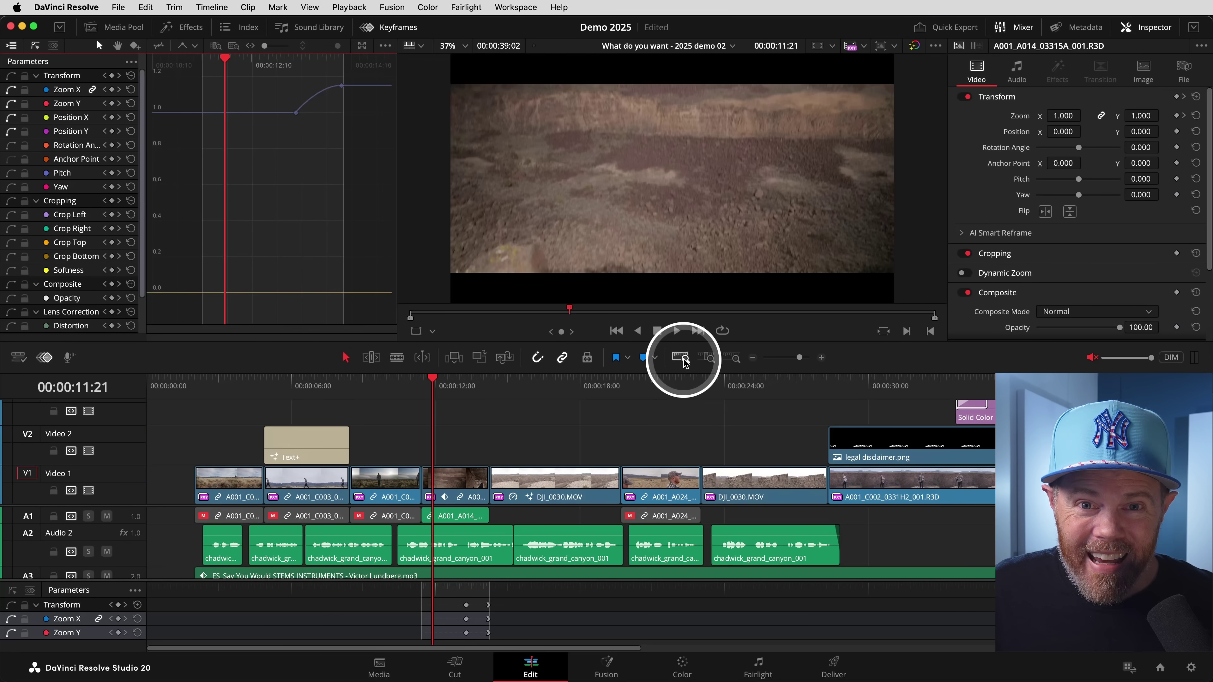
pyautogui.click(708, 359)
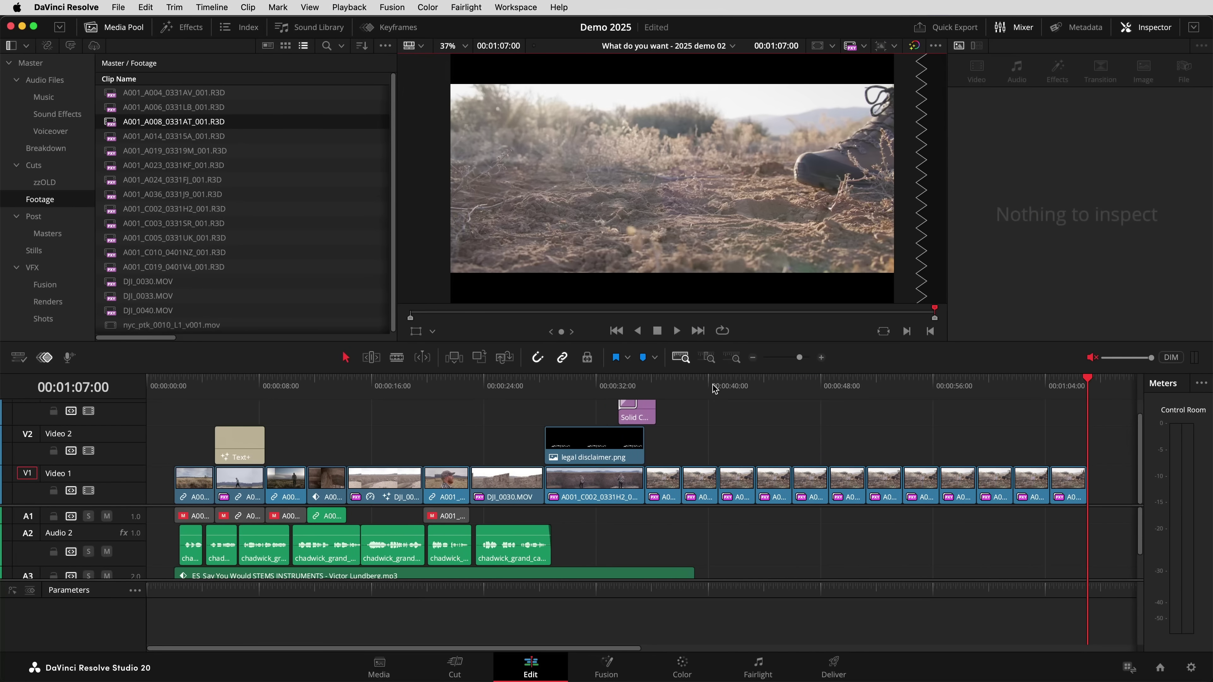
# Append A001 clips to Video 1's end with Shift+F12, detail-zoom, and select Zoom to Fit's keystroke cell
pyautogui.hotkey('shift', 'F12')
pyautogui.hotkey('shift', 'F12')
pyautogui.hotkey('shift', 'F12')
pyautogui.hotkey('shift', 'F12')
pyautogui.hotkey('shift', 'F12')
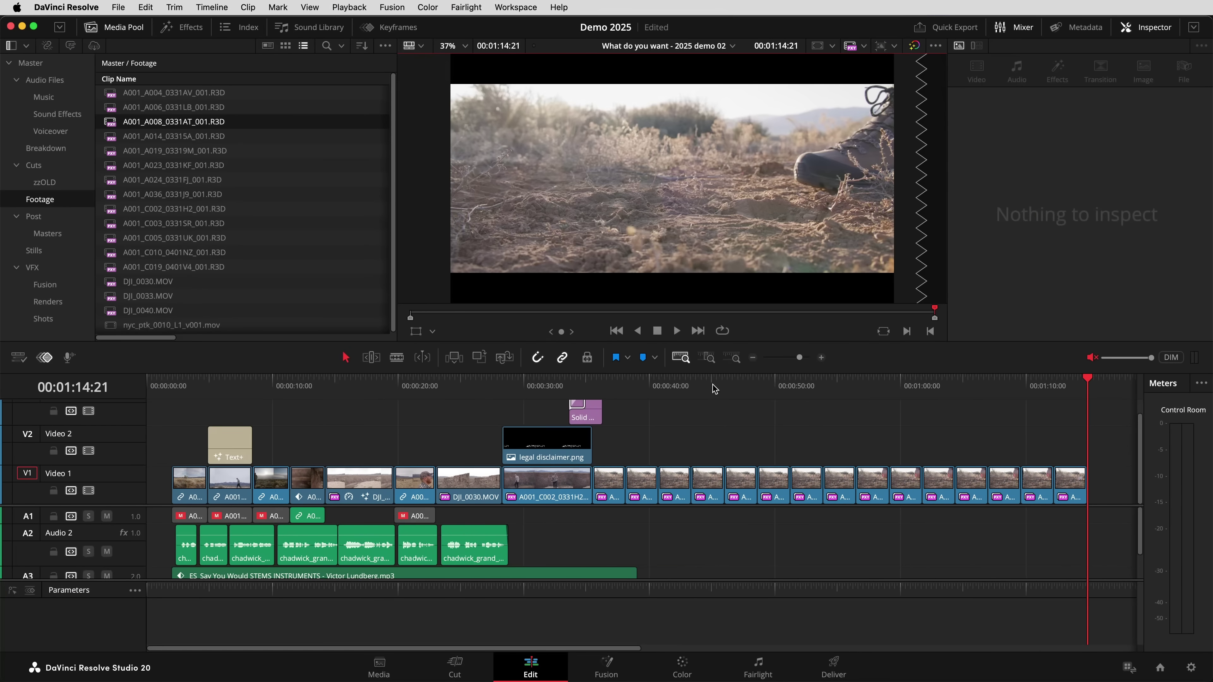
pyautogui.hotkey('shift', 'F12')
pyautogui.hotkey('shift', 'F12')
pyautogui.hotkey('shift', 'F12')
pyautogui.hotkey('shift', 'F12')
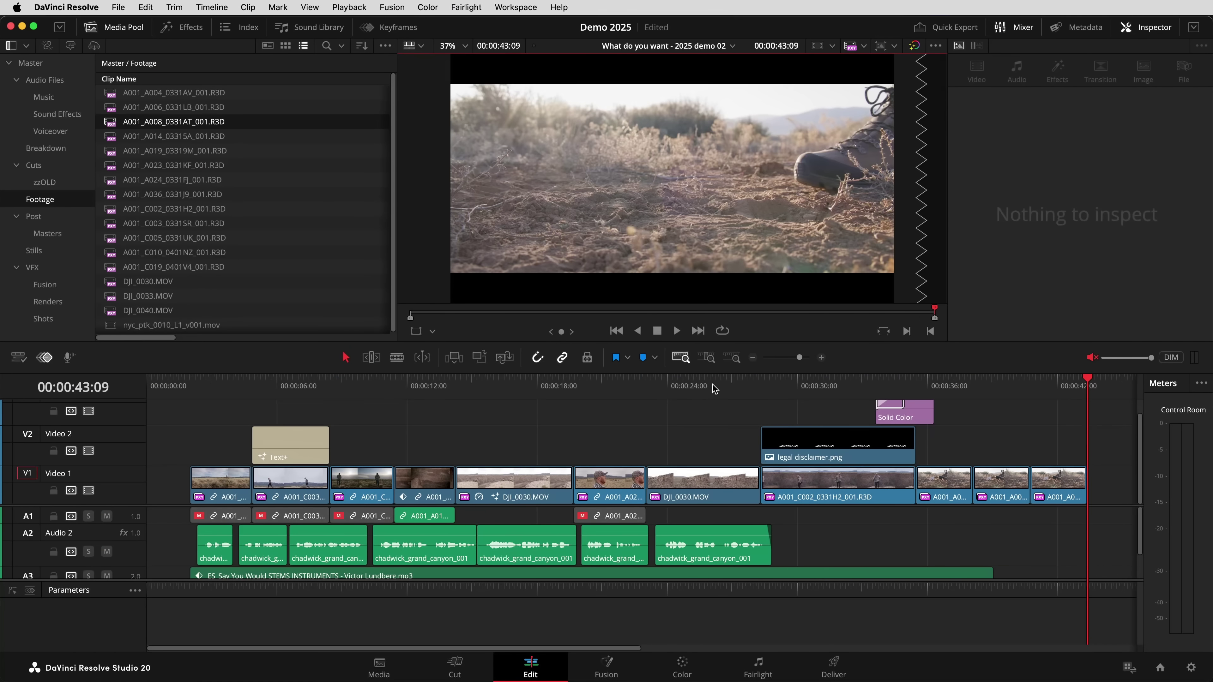
pyautogui.hotkey('shift', 'F12')
pyautogui.hotkey('shift', 'F12')
pyautogui.hotkey('shift', 'F12')
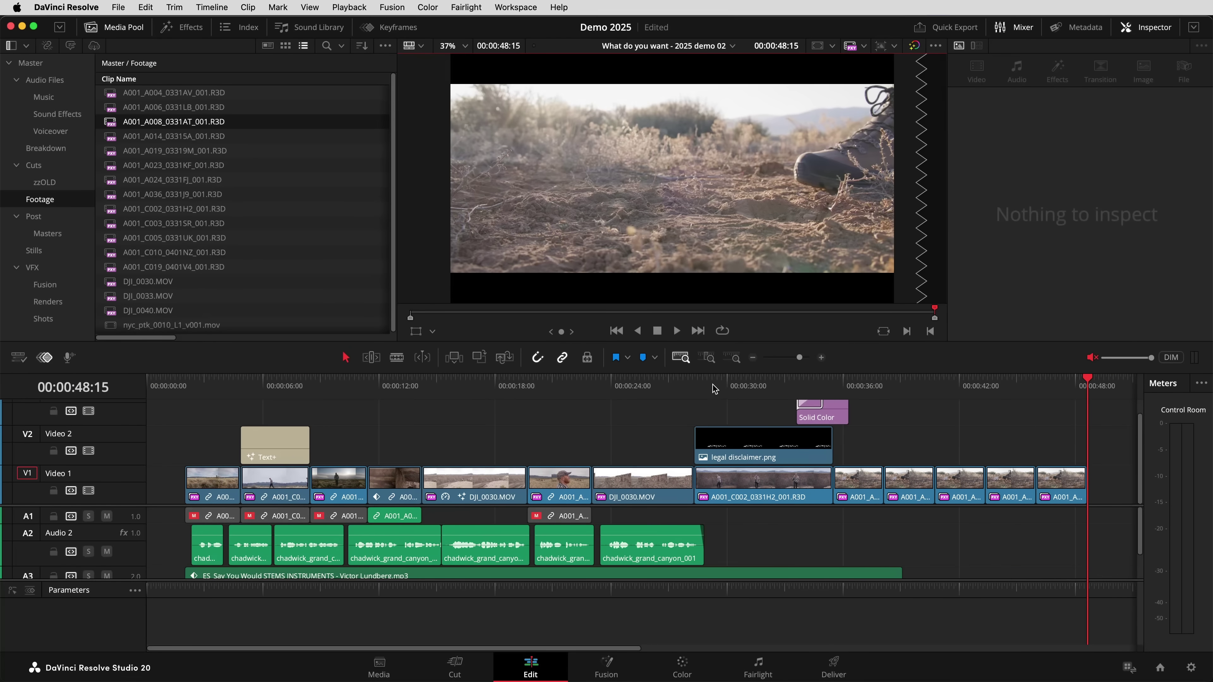
pyautogui.hotkey('shift', 'F12')
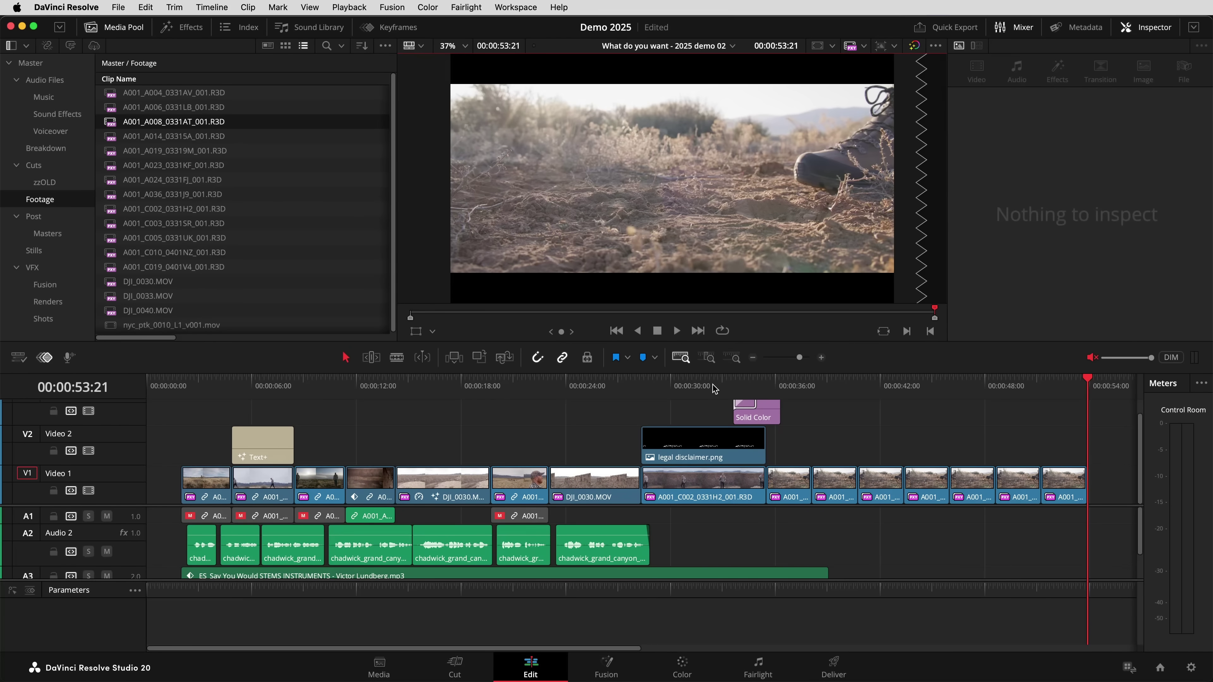
pyautogui.hotkey('shift', 'F12')
pyautogui.hotkey('shift', 'F12')
pyautogui.hotkey('shift', 'F12')
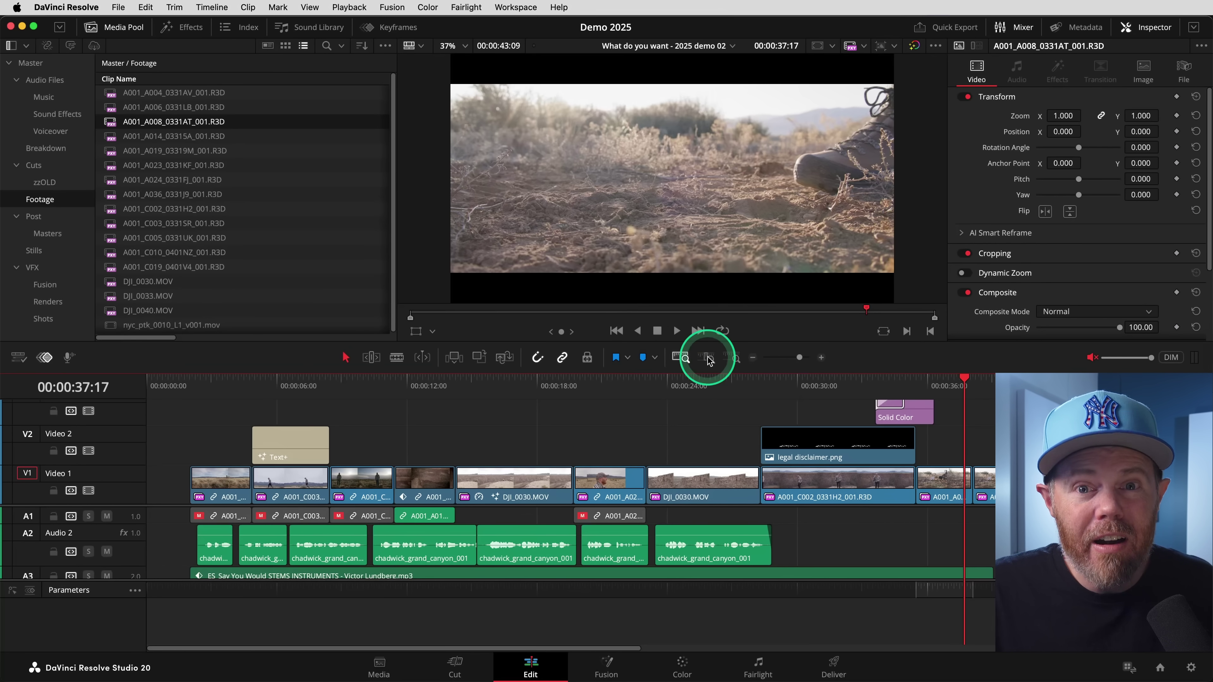
pyautogui.click(707, 358)
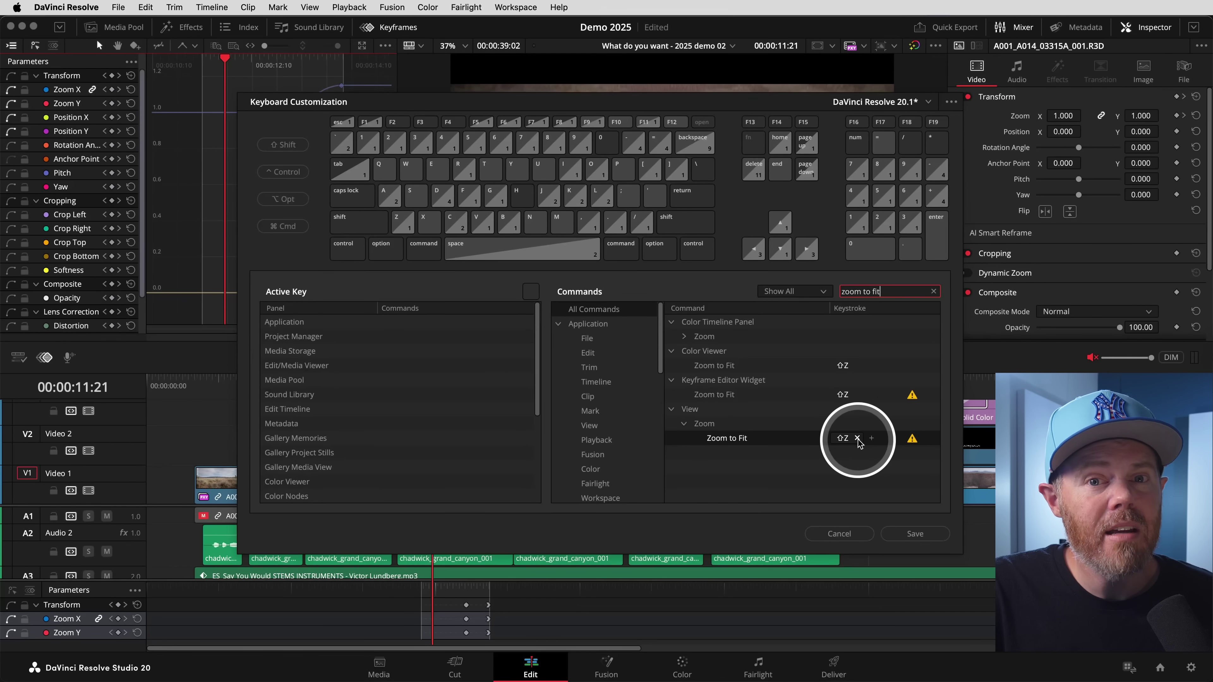
pyautogui.click(855, 440)
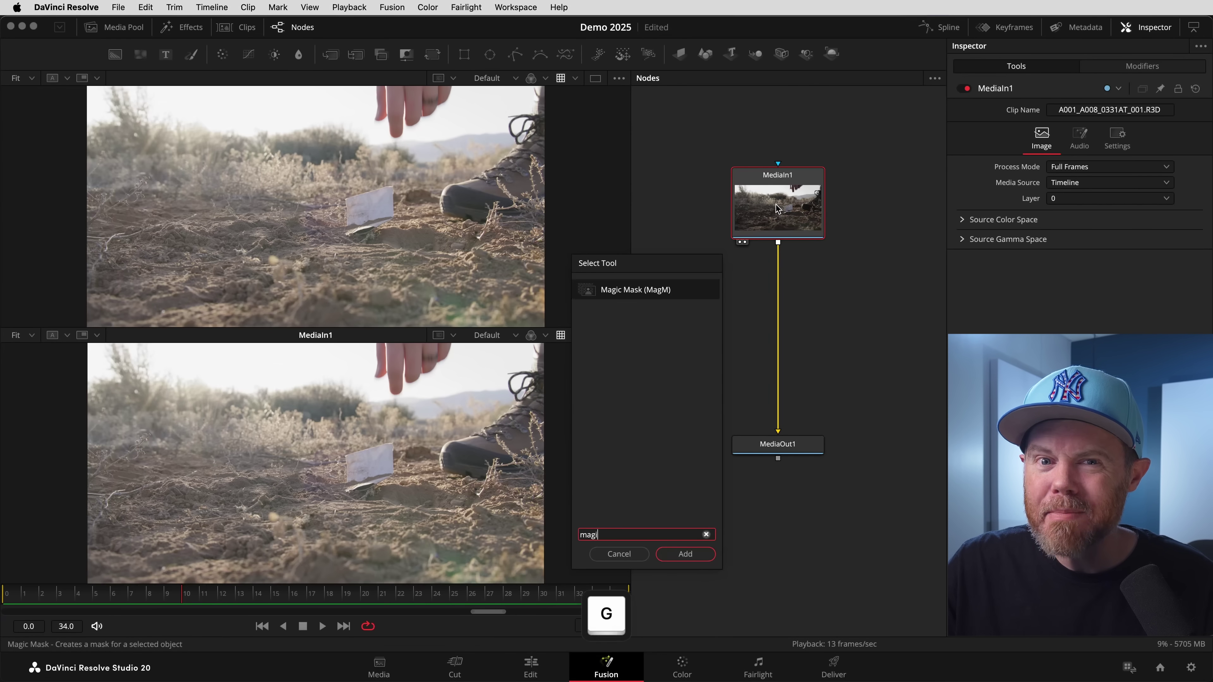
# Add the Magic Mask tool found with 'magi' so MagicMask1 isolates the paper card
pyautogui.press('Return')
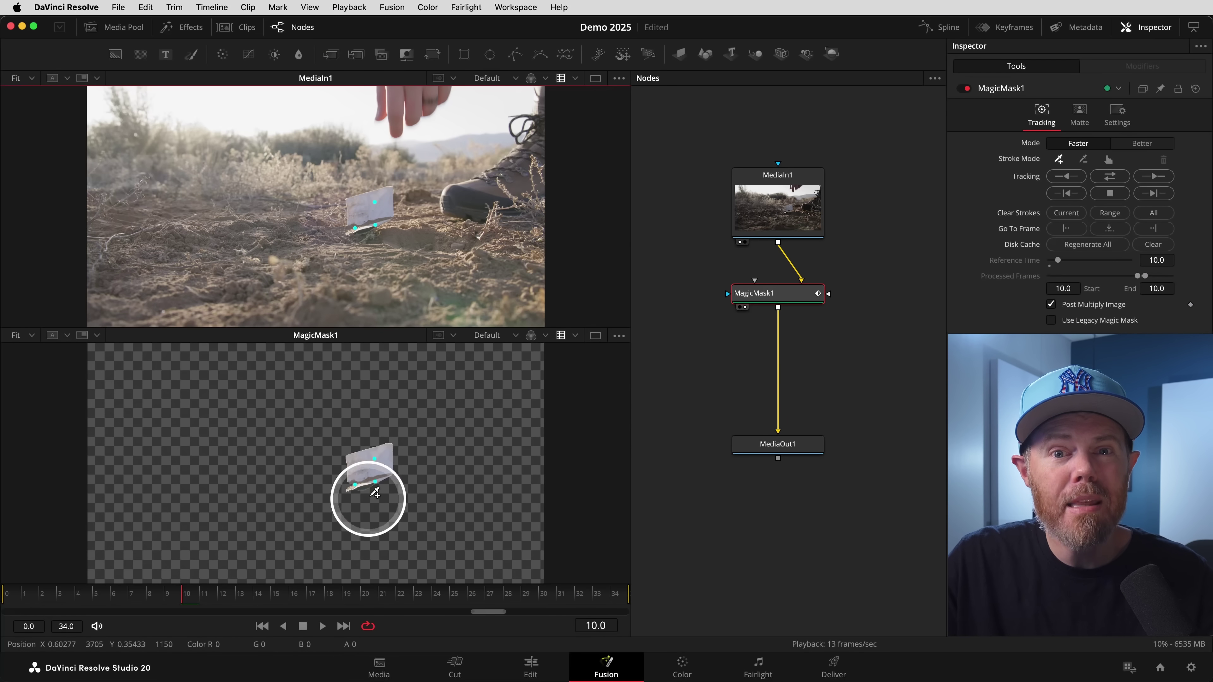
pyautogui.press('super')
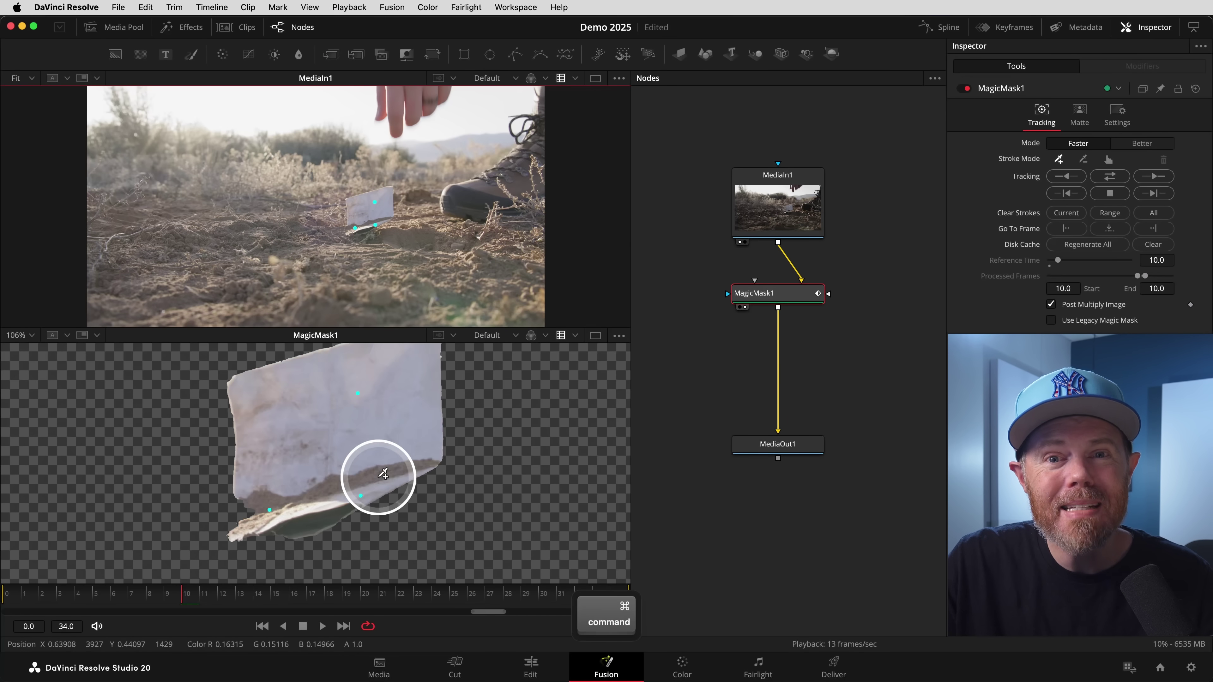
# Set MagicMask1 to Better quality, paint a wider guide stroke, and expand AI Smart Reframe
pyautogui.click(1138, 145)
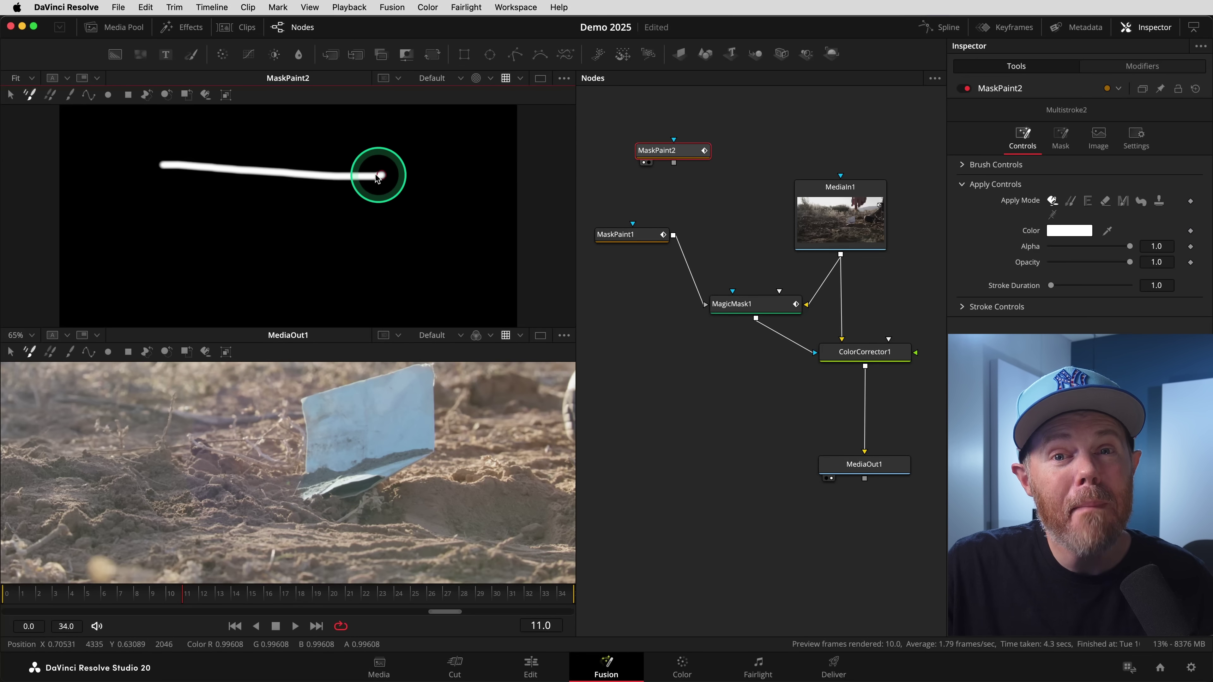
pyautogui.moveTo(155, 274); pyautogui.dragTo(449, 281)
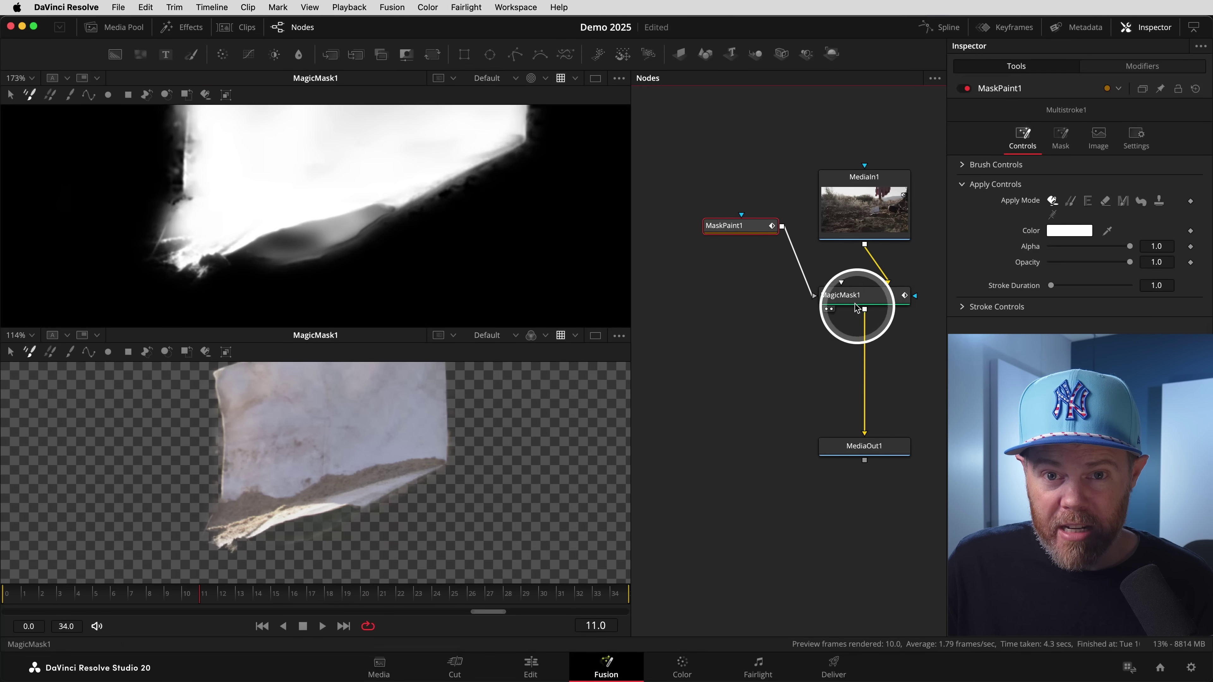
pyautogui.scroll(4, 276, 260)
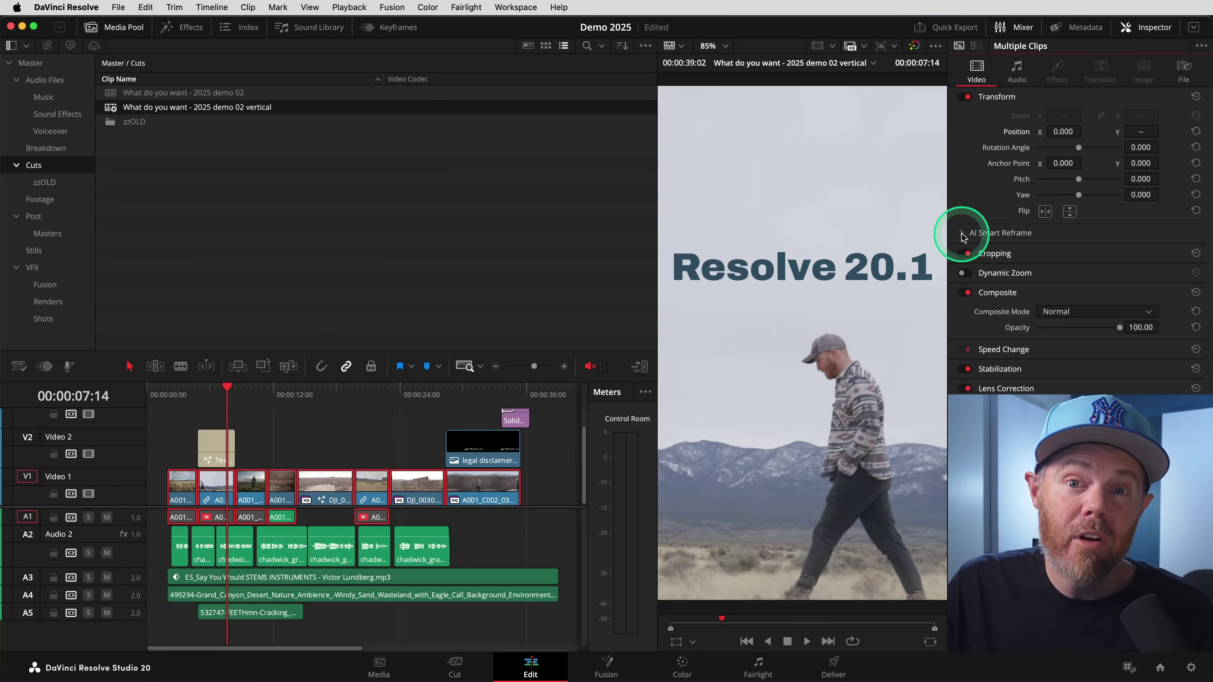
pyautogui.click(961, 234)
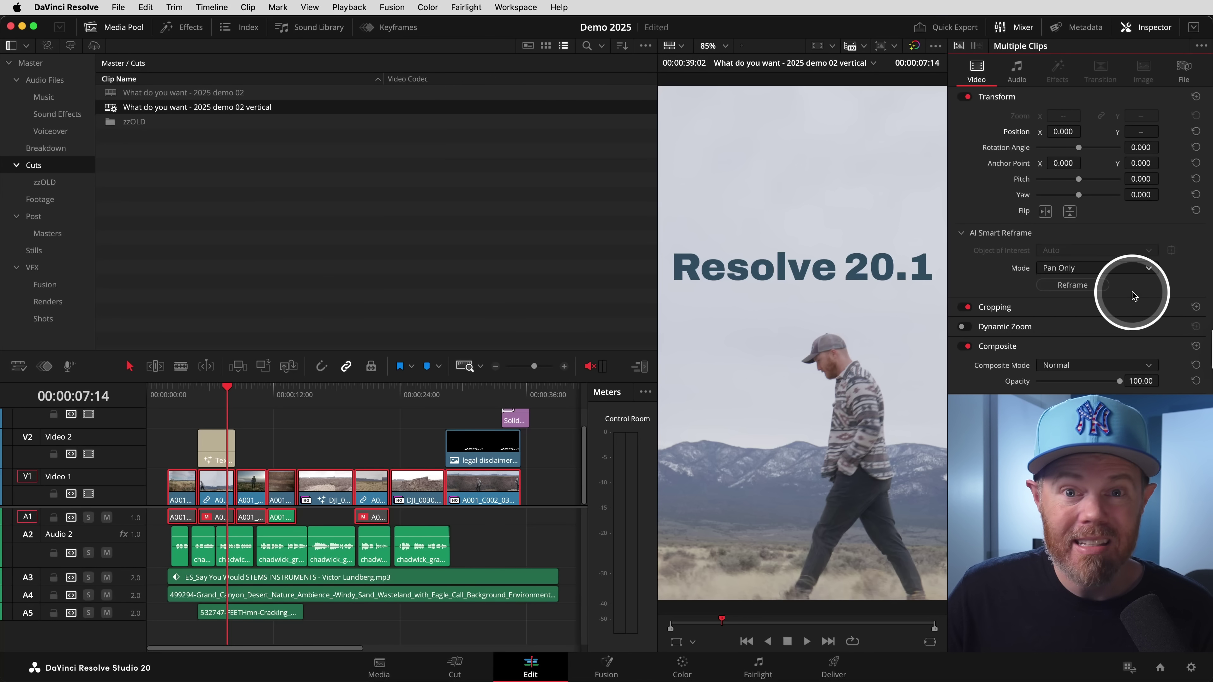
# Run AI Smart Reframe on the clips and scrub the timeline to review the reframing
pyautogui.click(1085, 287)
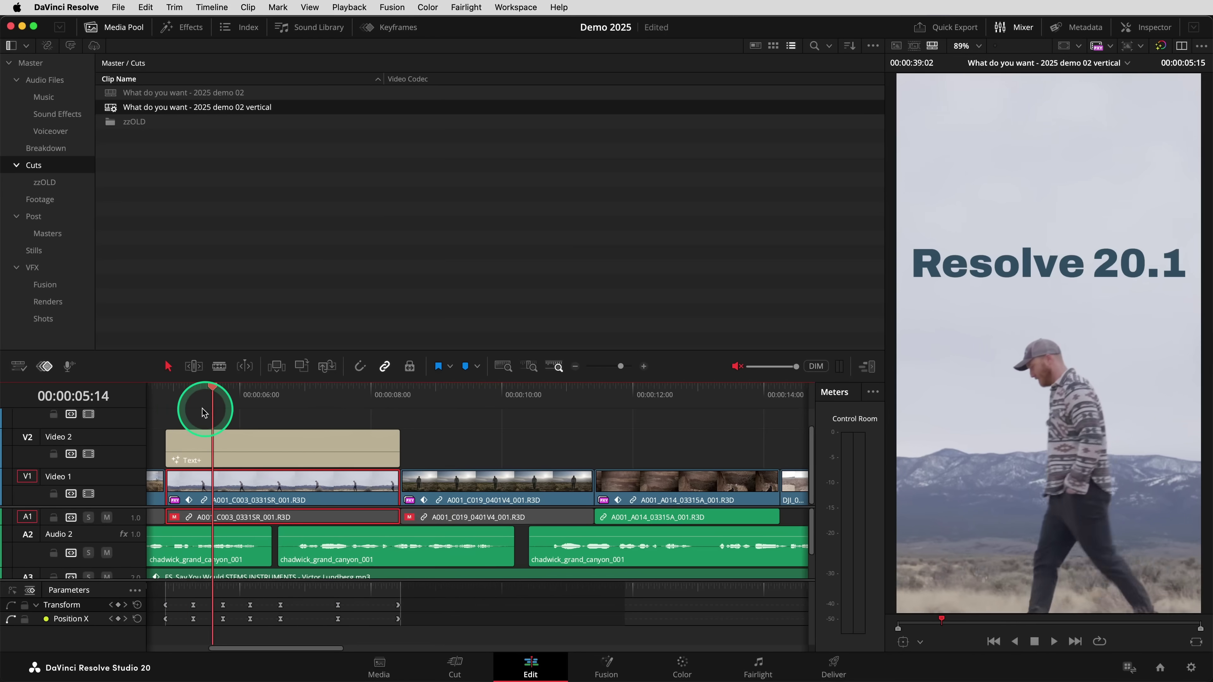
pyautogui.moveTo(213, 406); pyautogui.dragTo(324, 415)
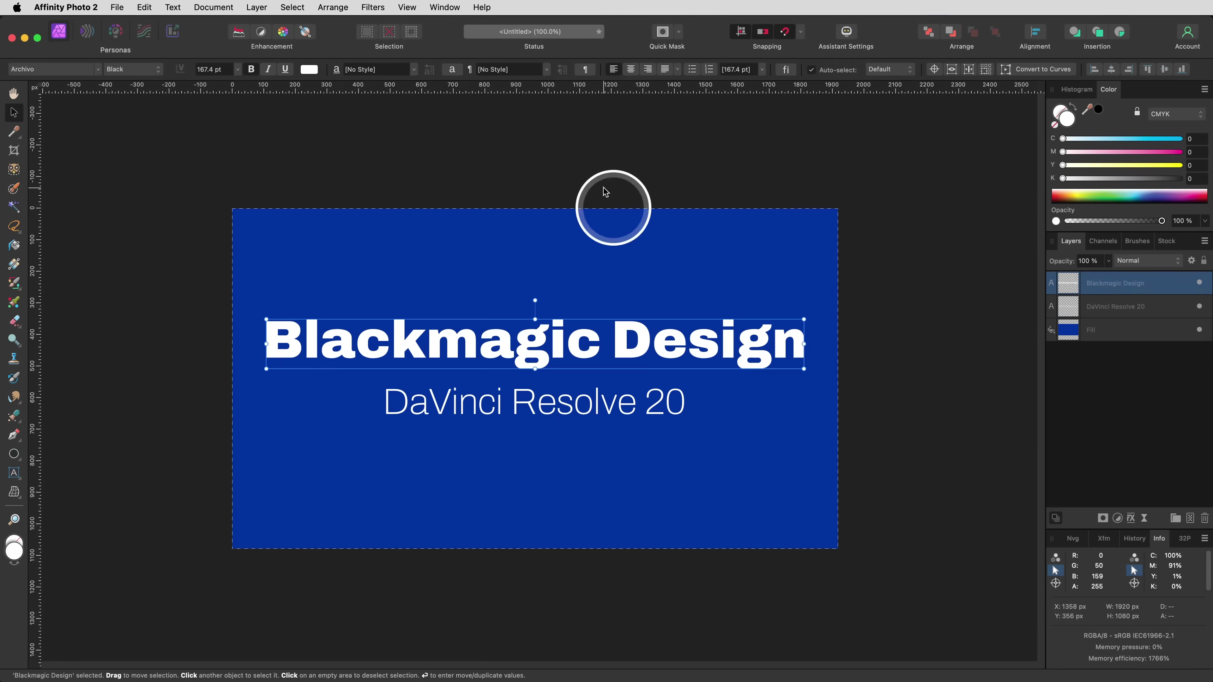
# Export the title as bmd_resolve_title.psd, replace the existing file, and select its Resolve clip
pyautogui.click(650, 176)
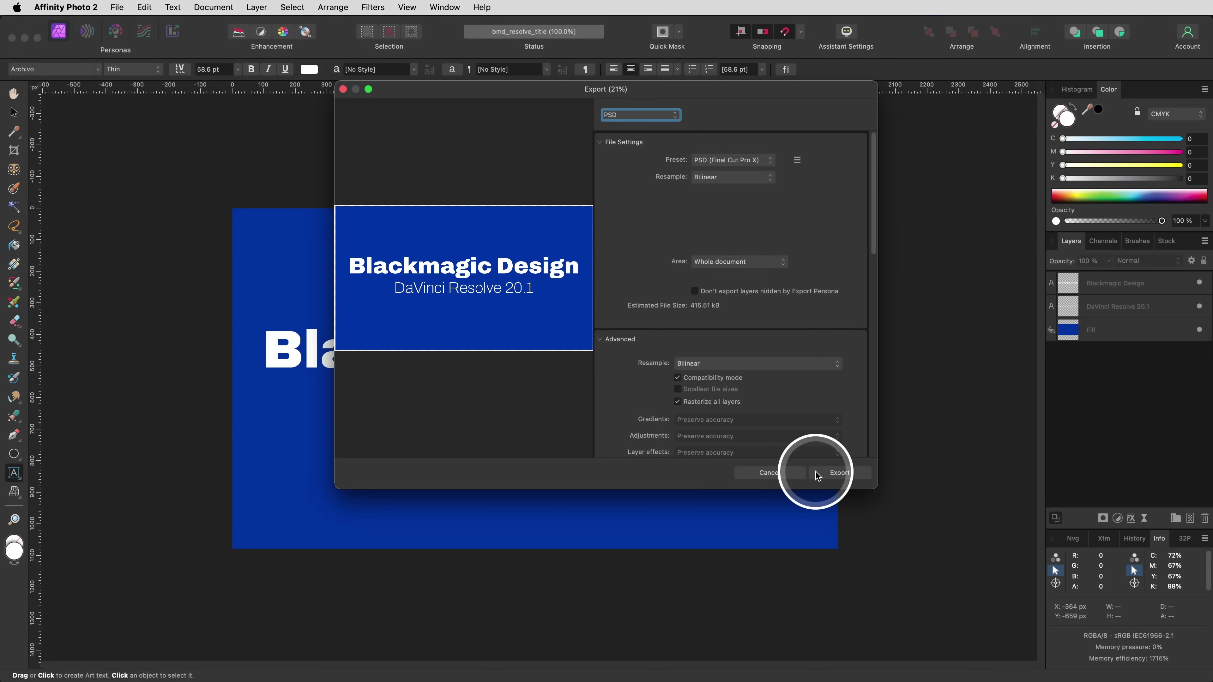
pyautogui.click(840, 473)
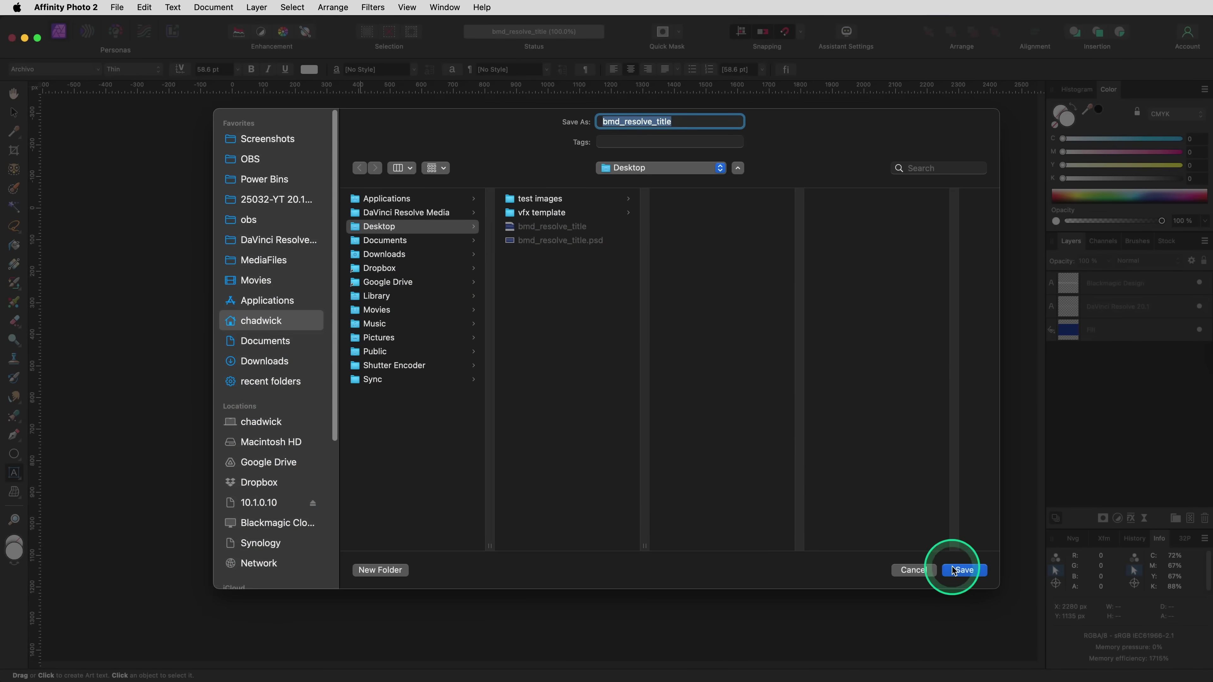
pyautogui.click(952, 570)
pyautogui.click(658, 409)
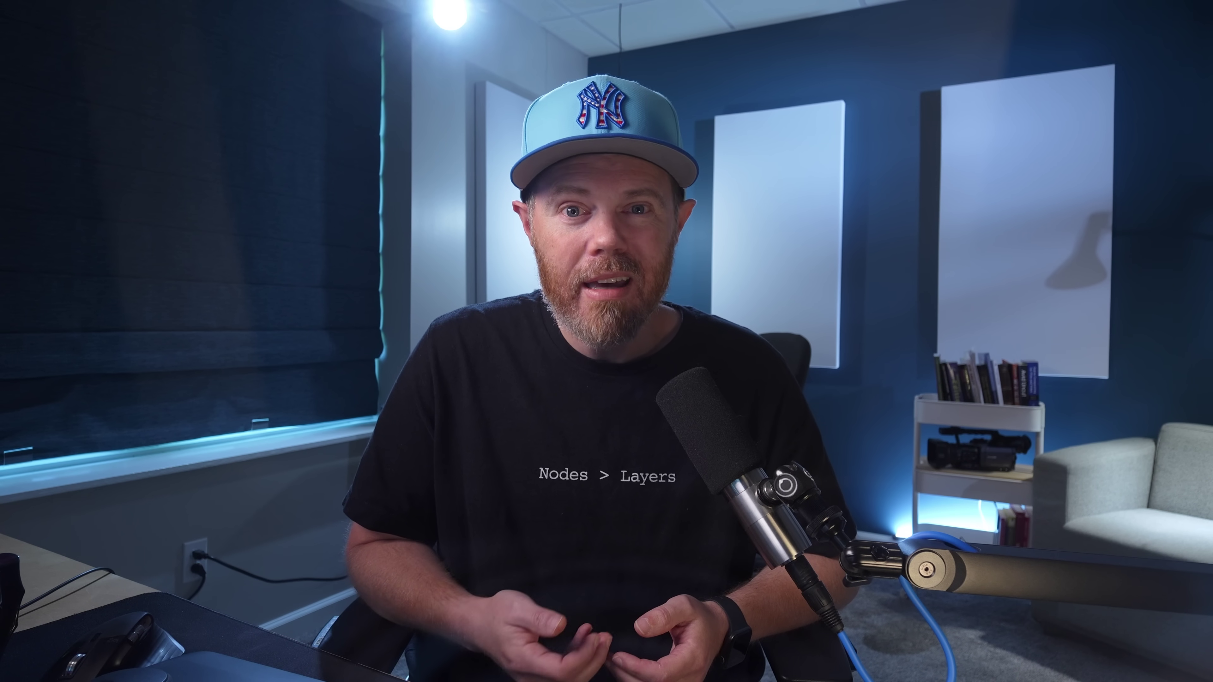
pyautogui.click(590, 484)
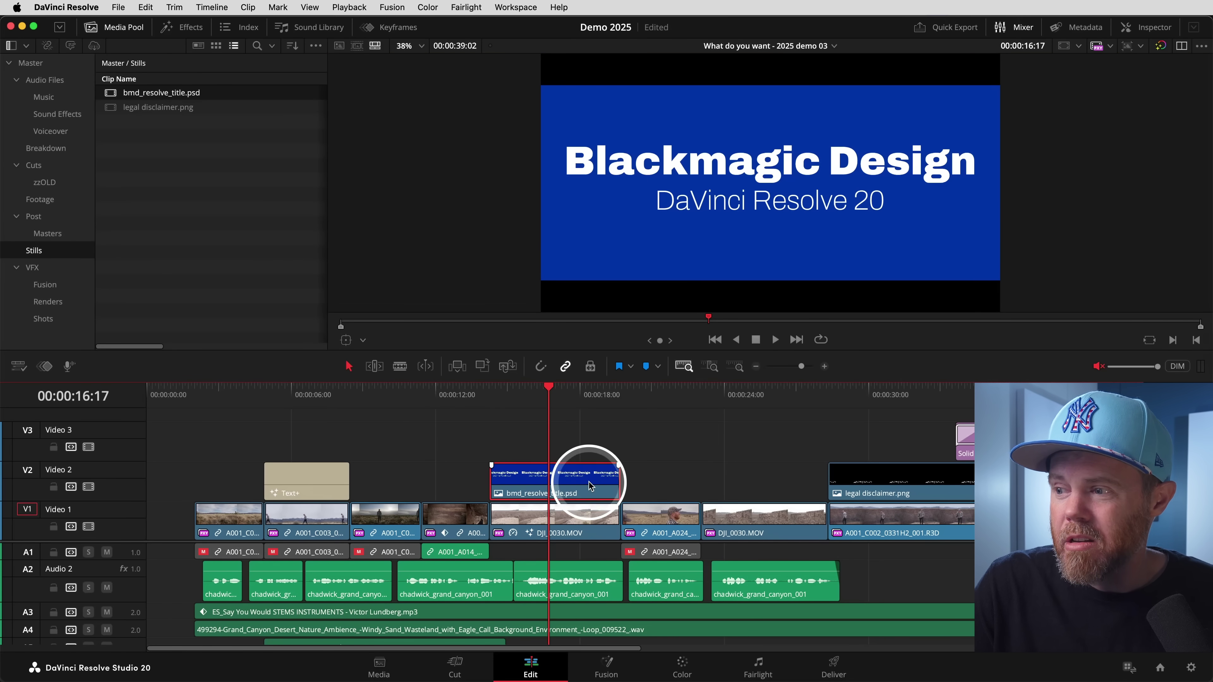
pyautogui.rightClick(590, 484)
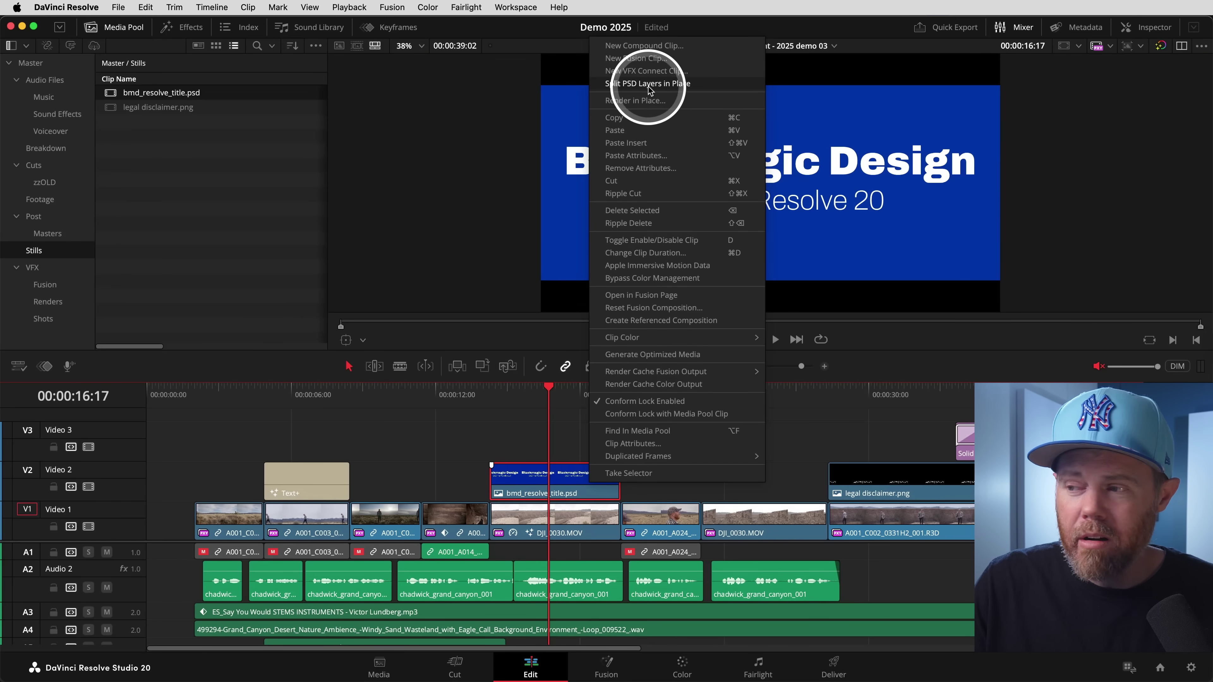
# Split the PSD into layer clips, re-save the title PSD, and Magic Mask the man's face
pyautogui.click(662, 84)
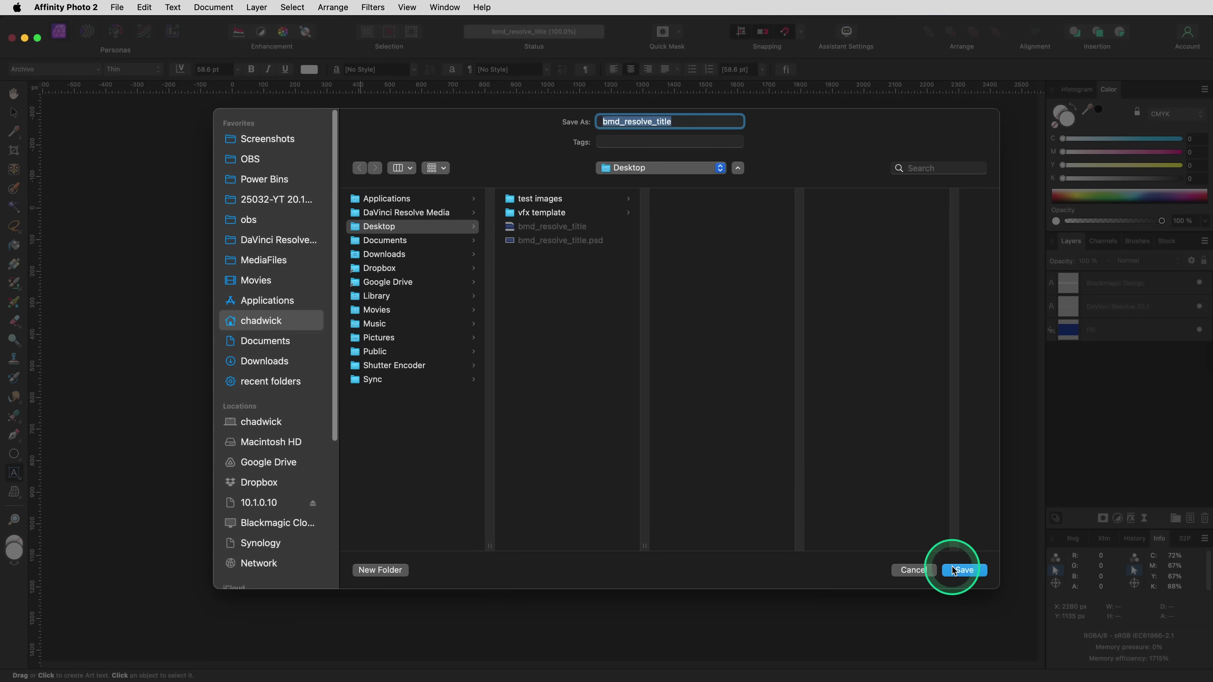
pyautogui.click(953, 570)
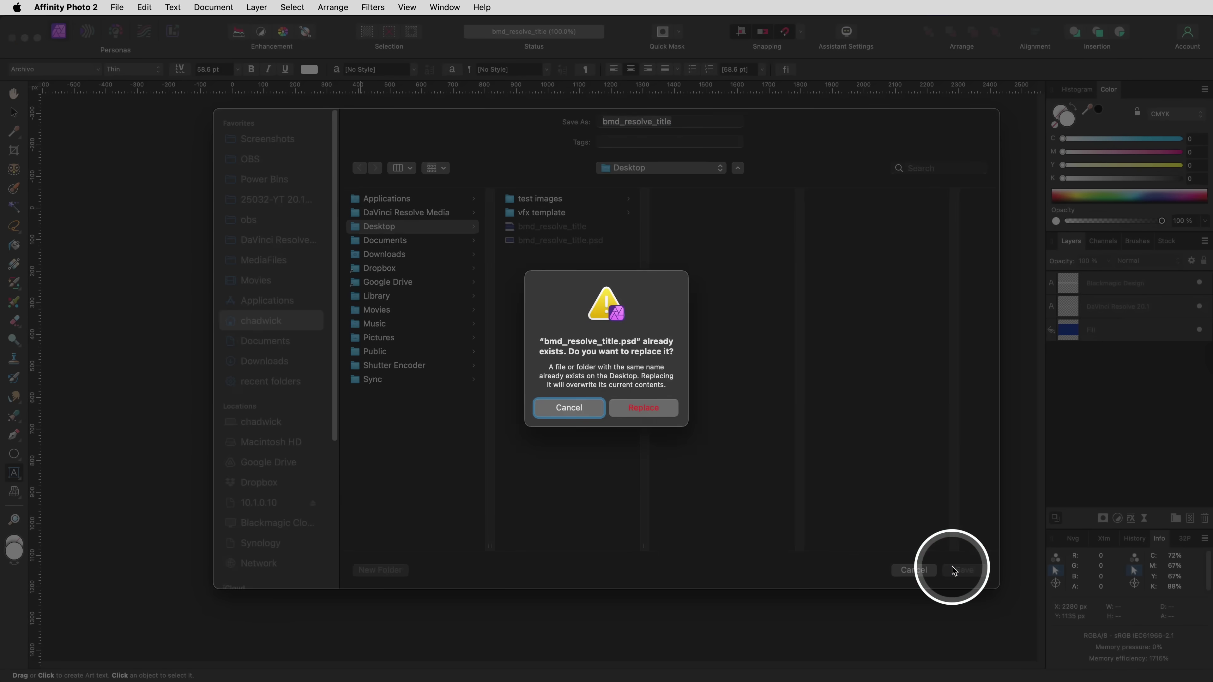
pyautogui.click(659, 409)
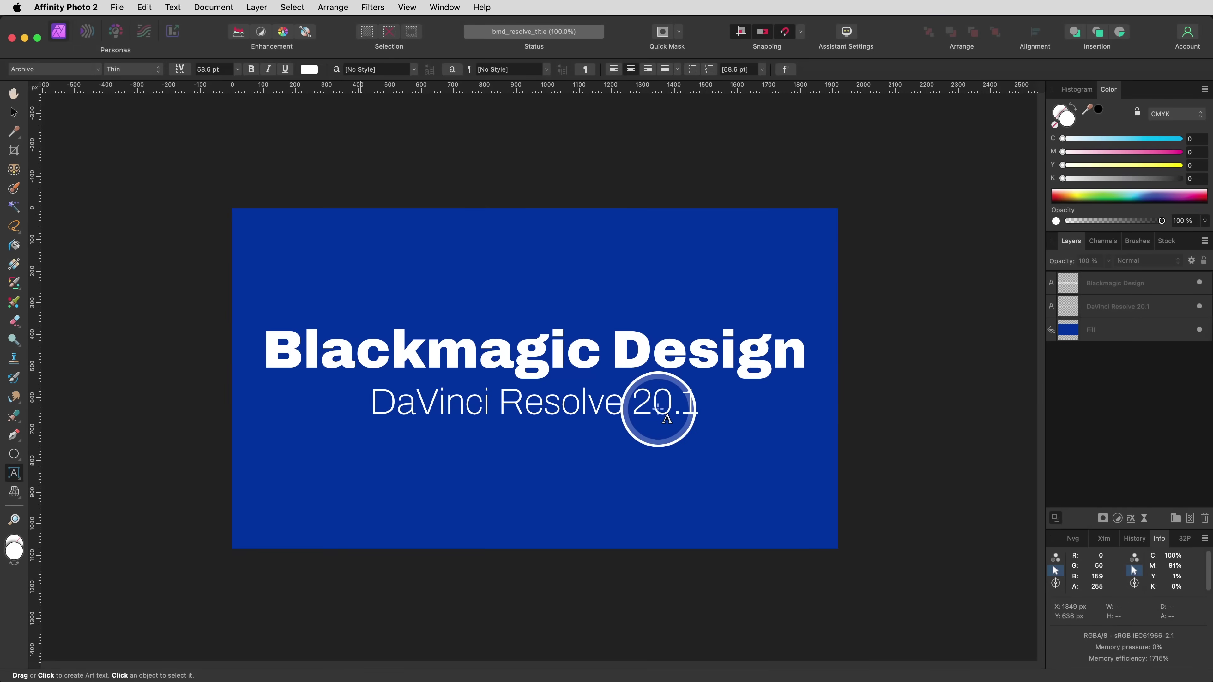
pyautogui.click(575, 387)
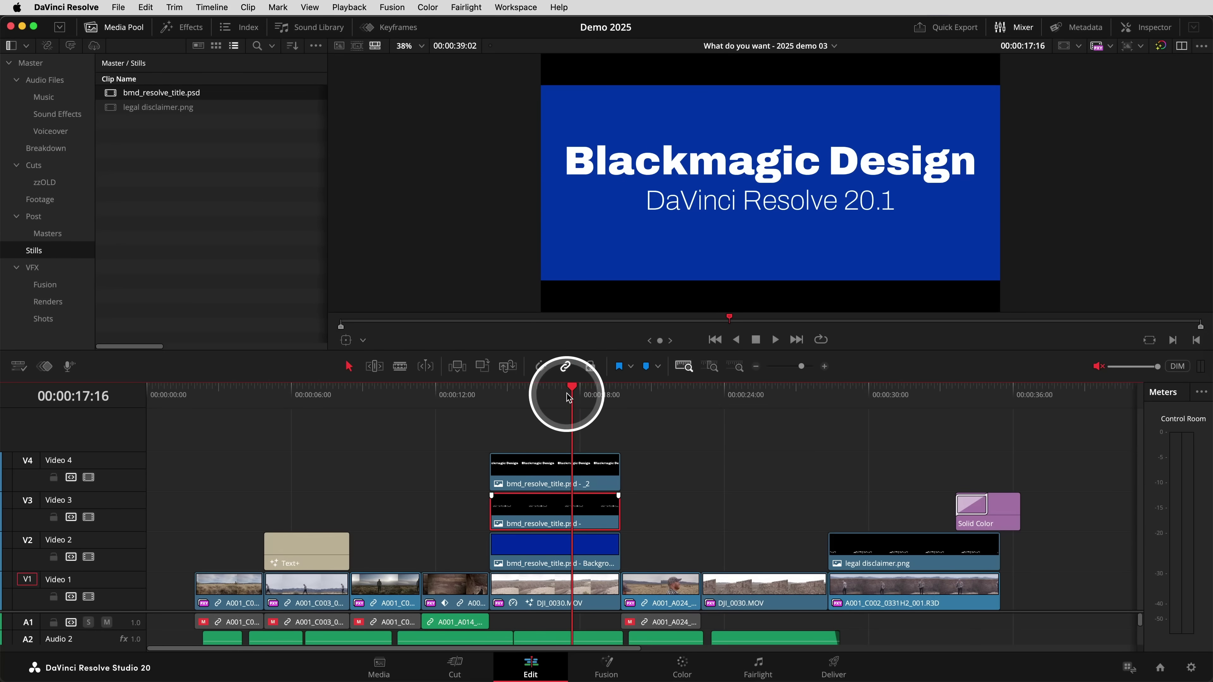
pyautogui.click(310, 222)
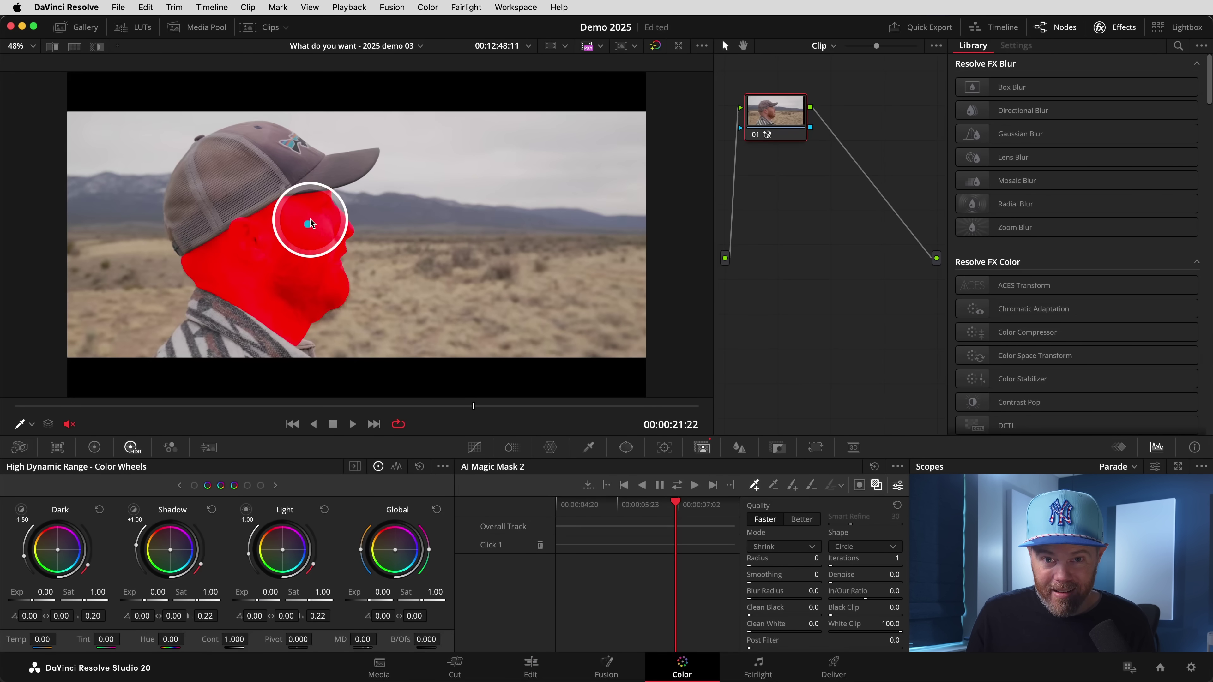
# Extend the Magic Mask to the man's cap and shirt and add mask Version 2
pyautogui.click(329, 182)
pyautogui.click(269, 246)
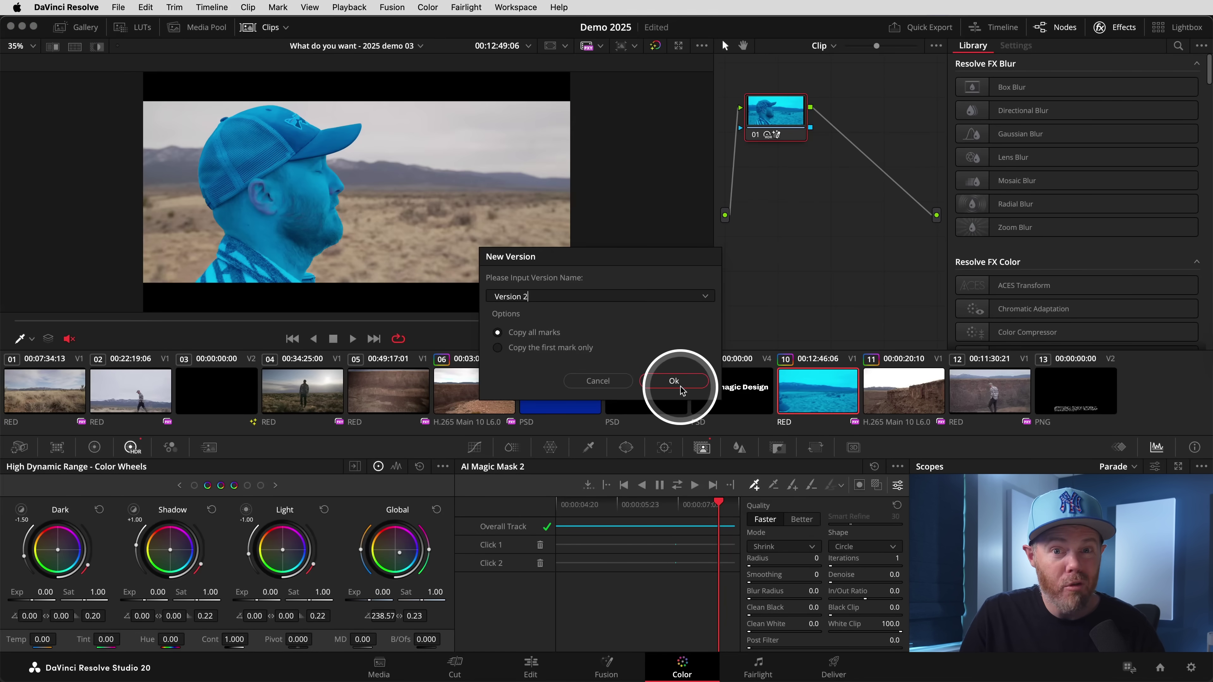
pyautogui.click(676, 381)
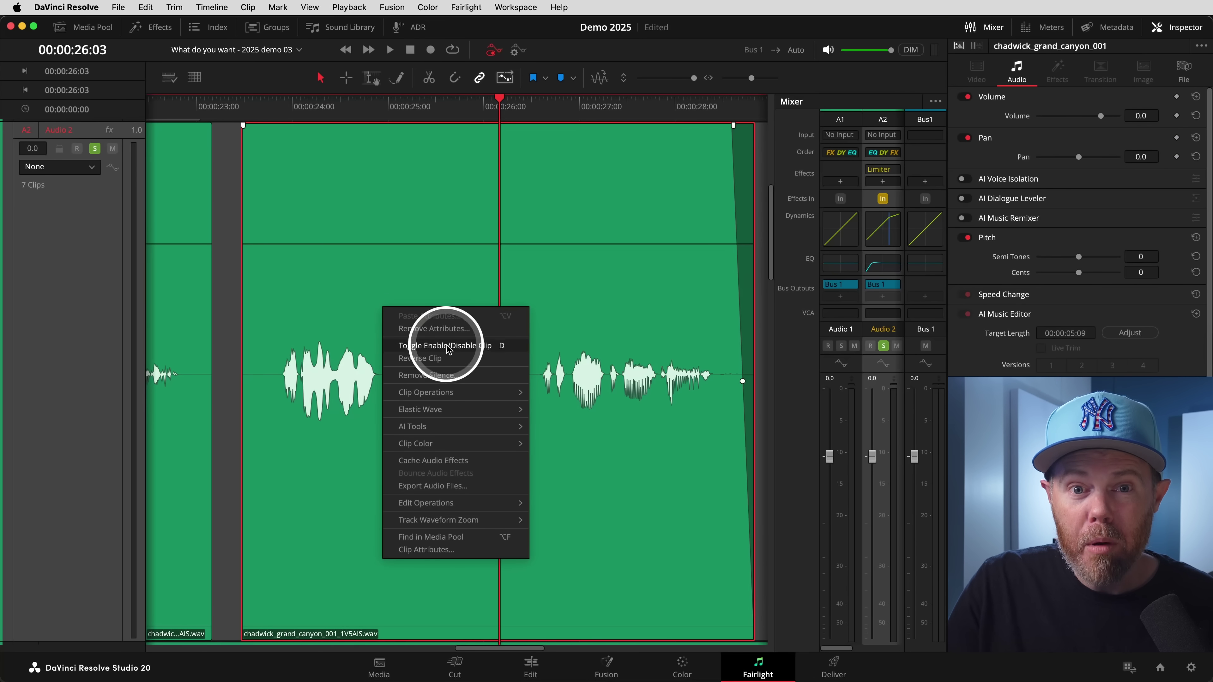
# Regenerate the chadwick_grand_canyon_001 clip's waveforms through Clip Operations on the Fairlight page
pyautogui.click(457, 392)
pyautogui.press('ctrl')
pyautogui.click(606, 486)
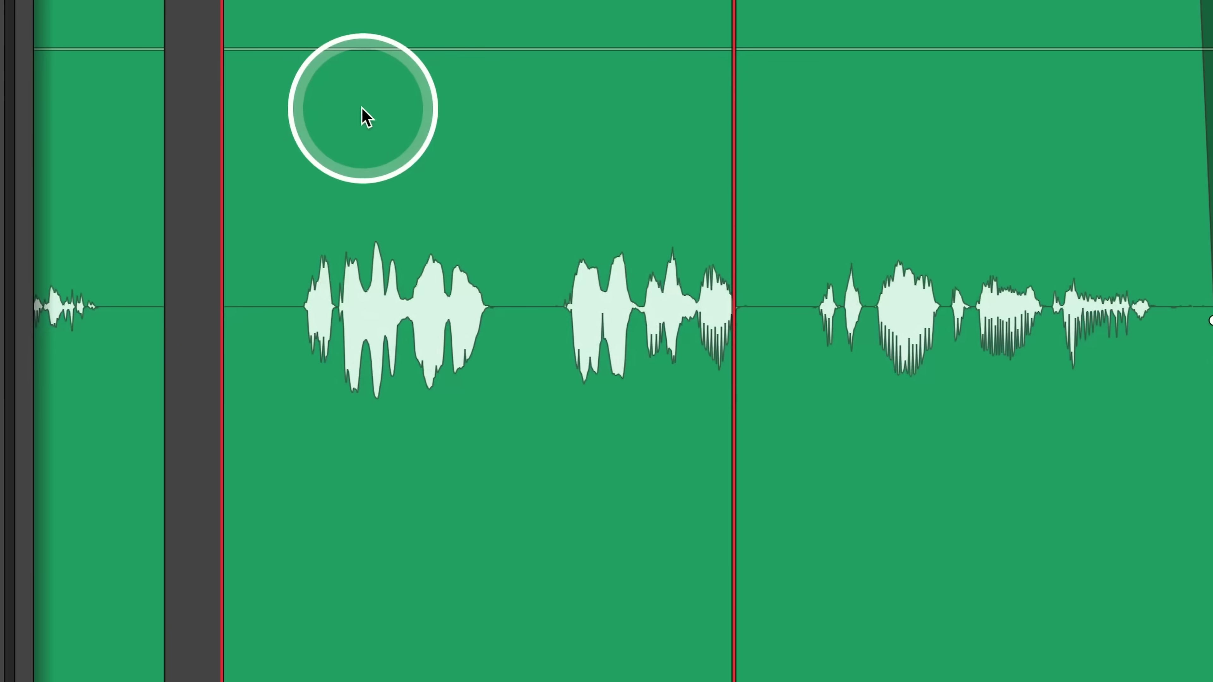
pyautogui.rightClick(313, 278)
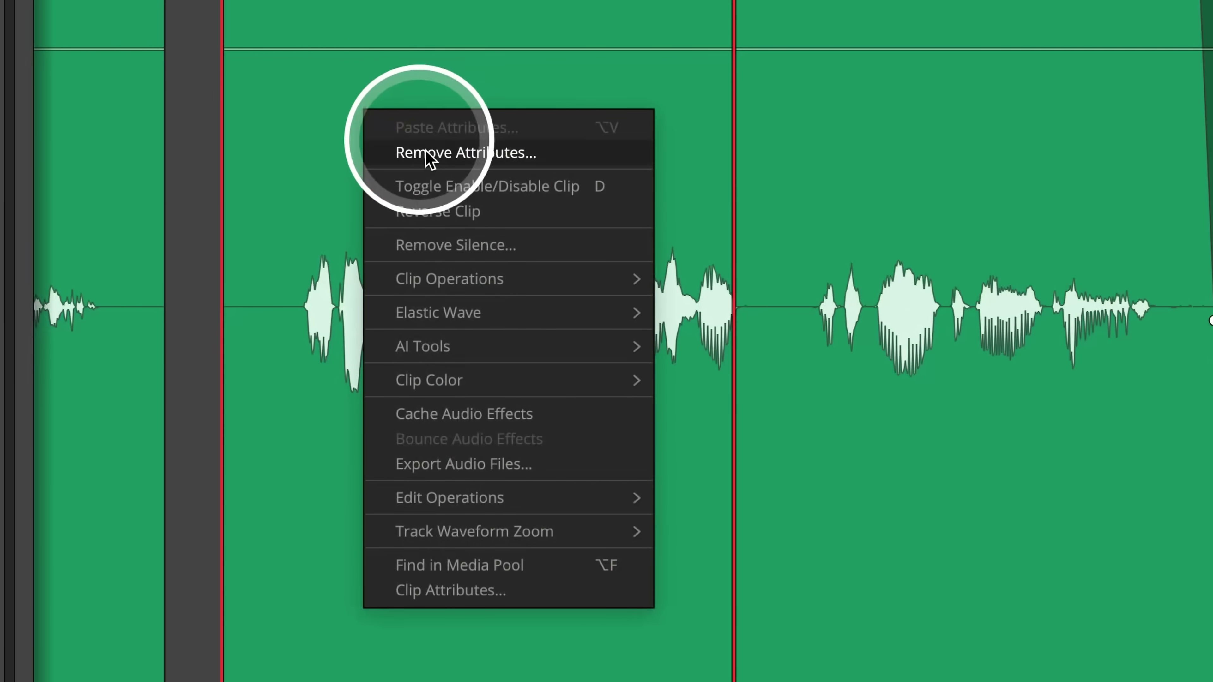
pyautogui.moveTo(446, 282)
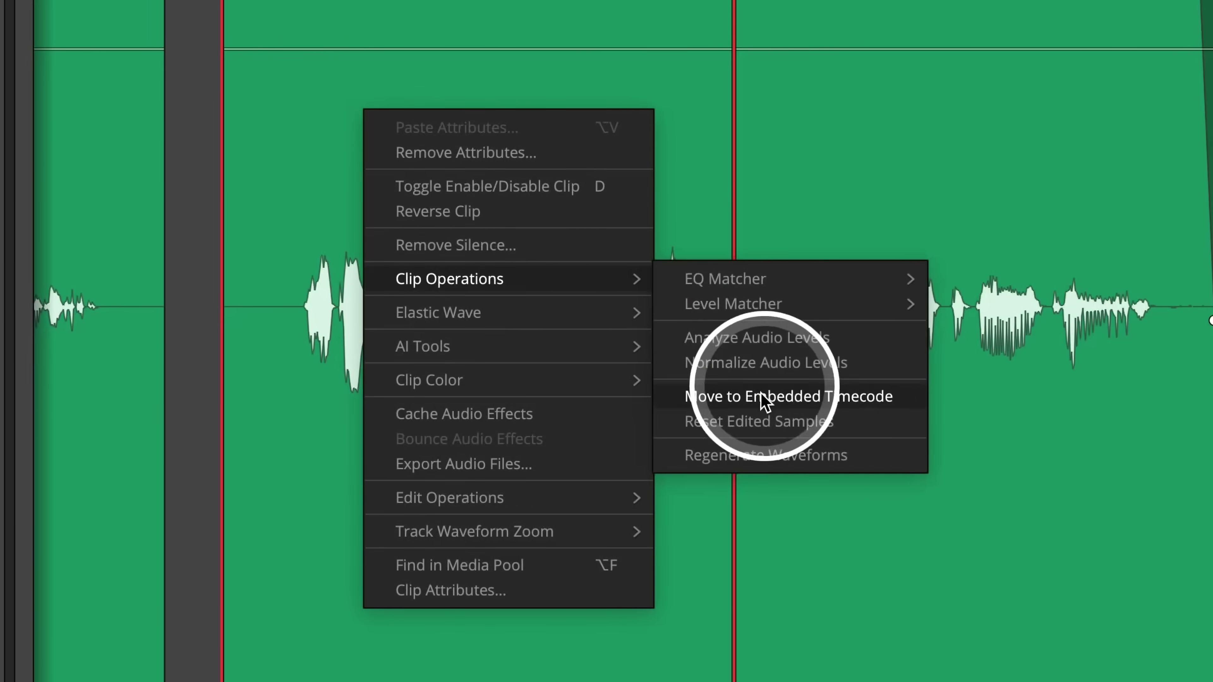
pyautogui.click(831, 470)
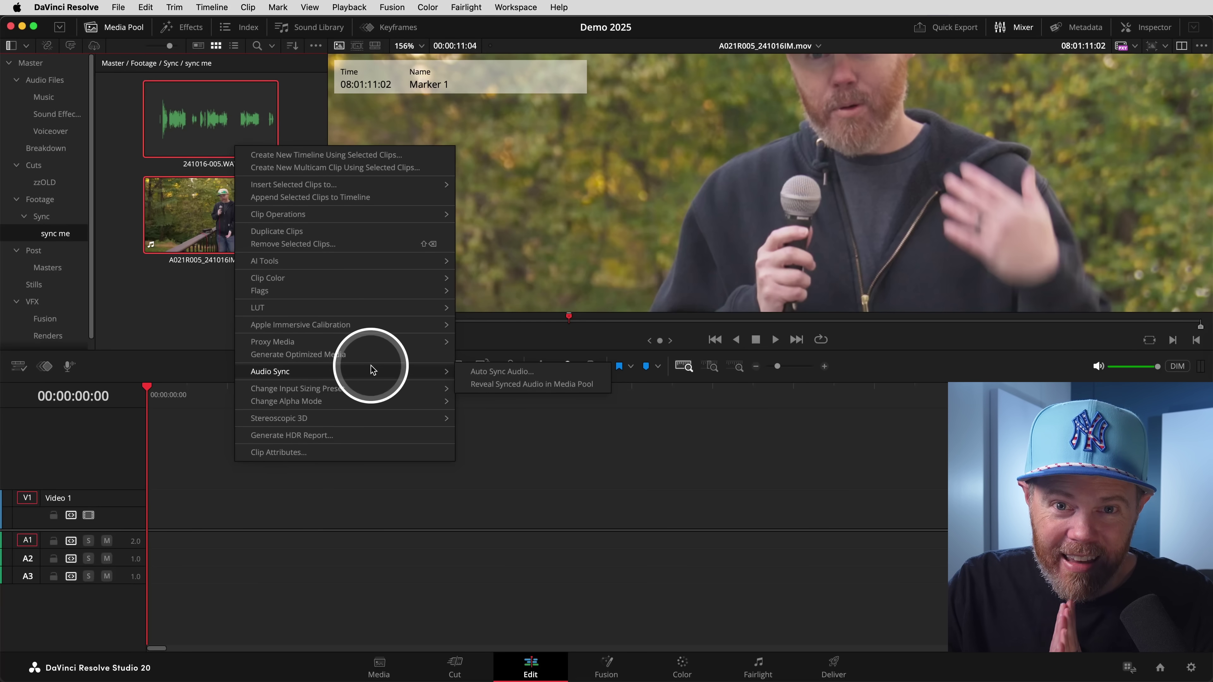
# Auto sync the WAV recording and A021R005 video clip using Marker
pyautogui.click(502, 372)
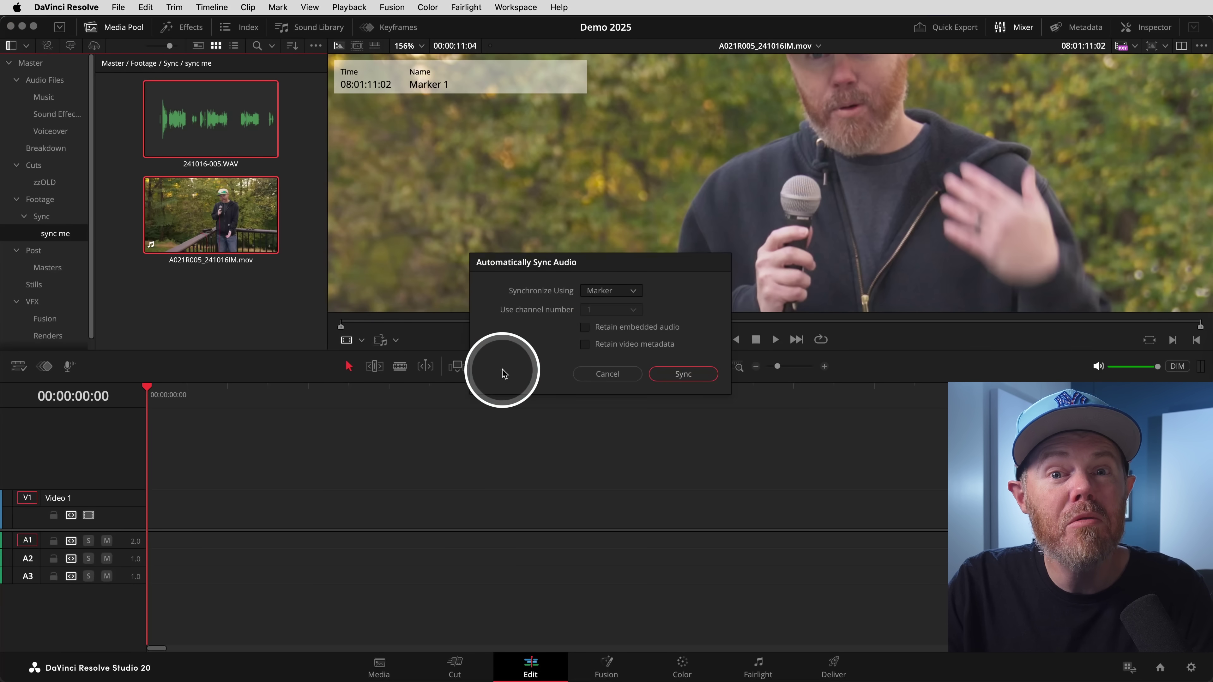
pyautogui.press('ctrl')
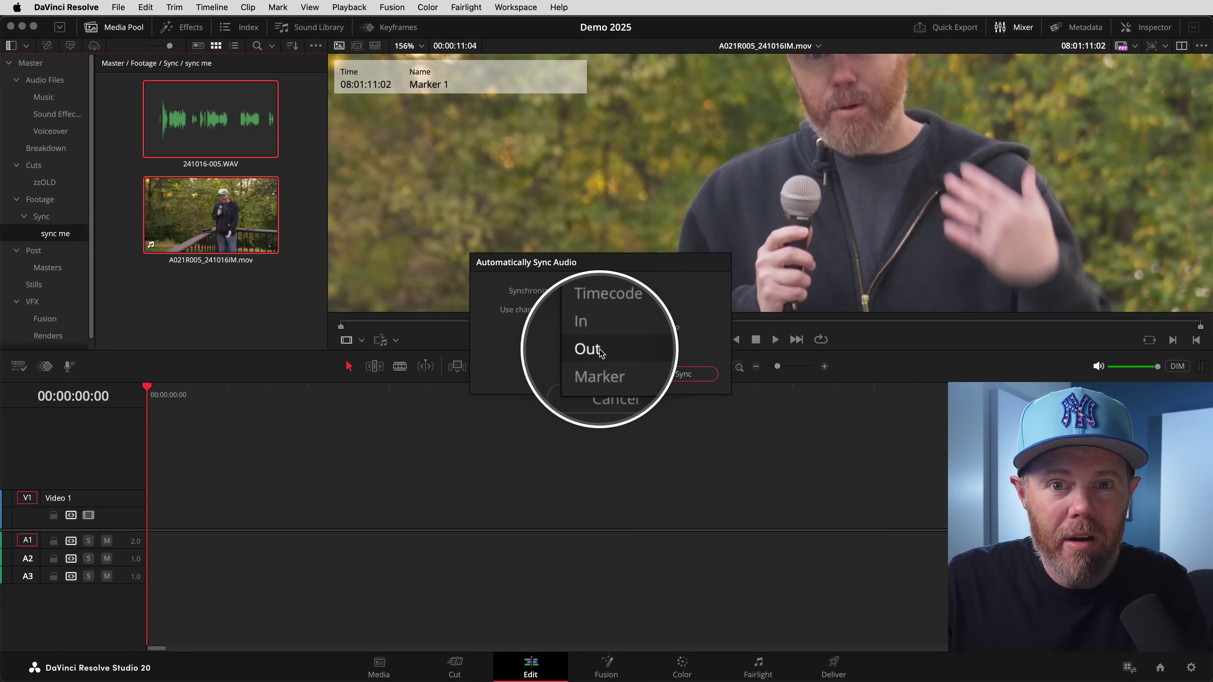
pyautogui.click(601, 364)
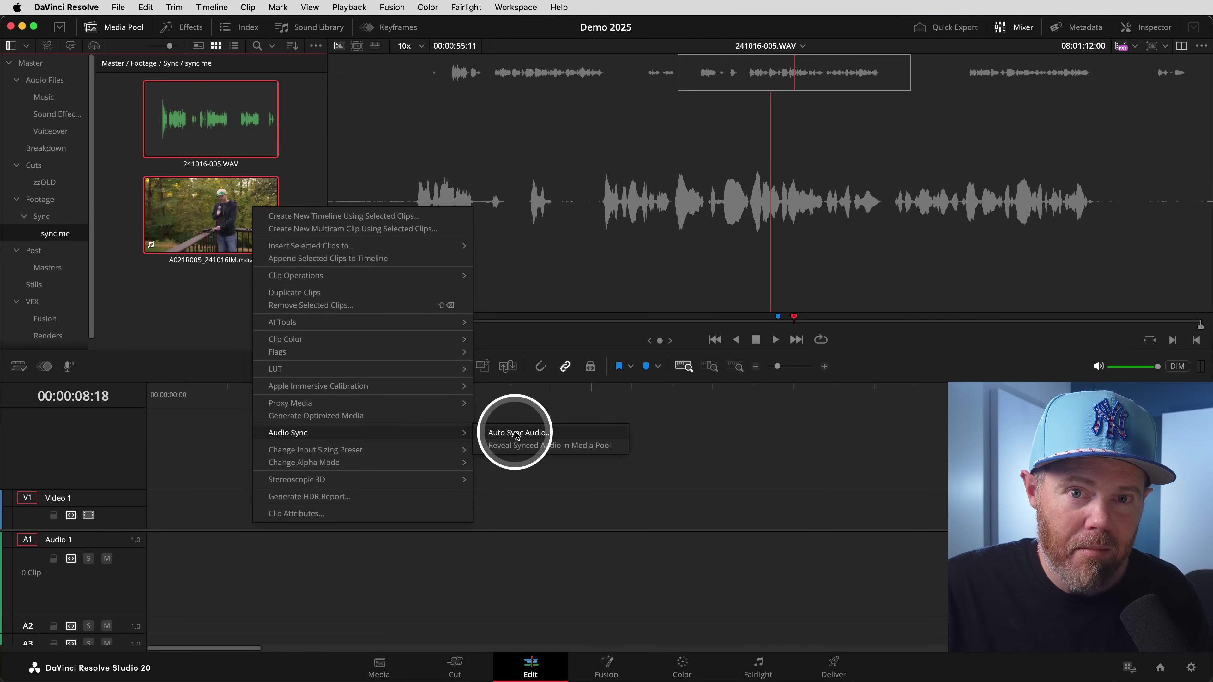
pyautogui.click(516, 433)
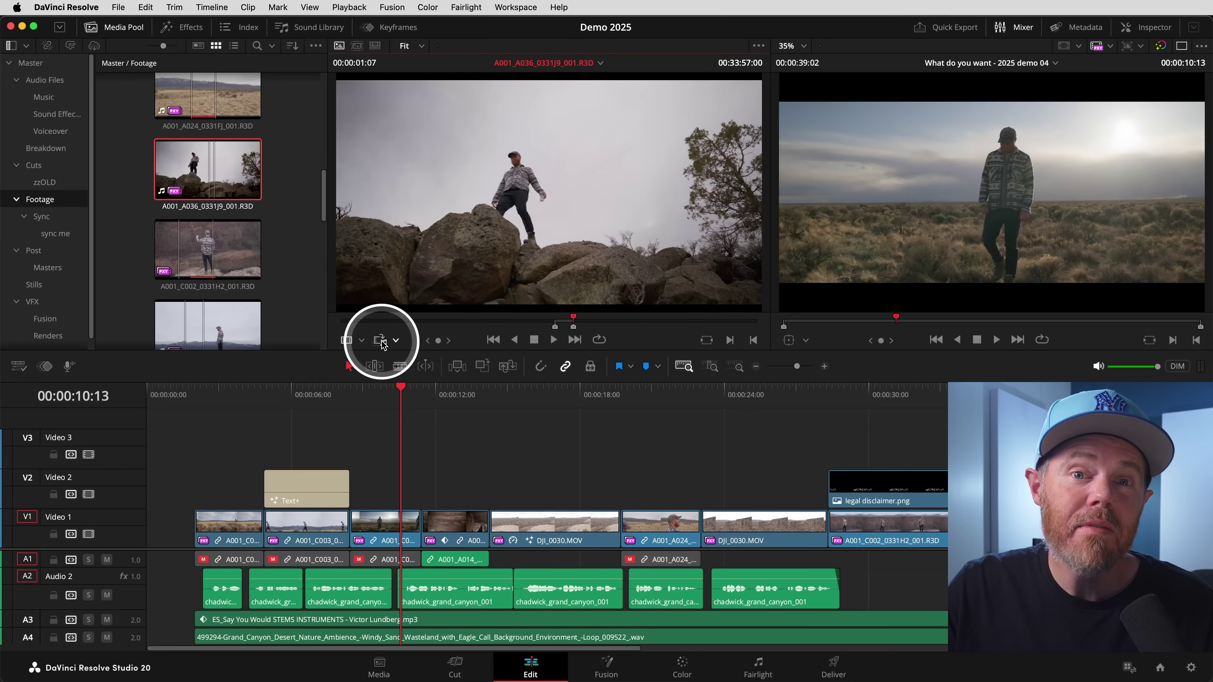
pyautogui.press('ctrl')
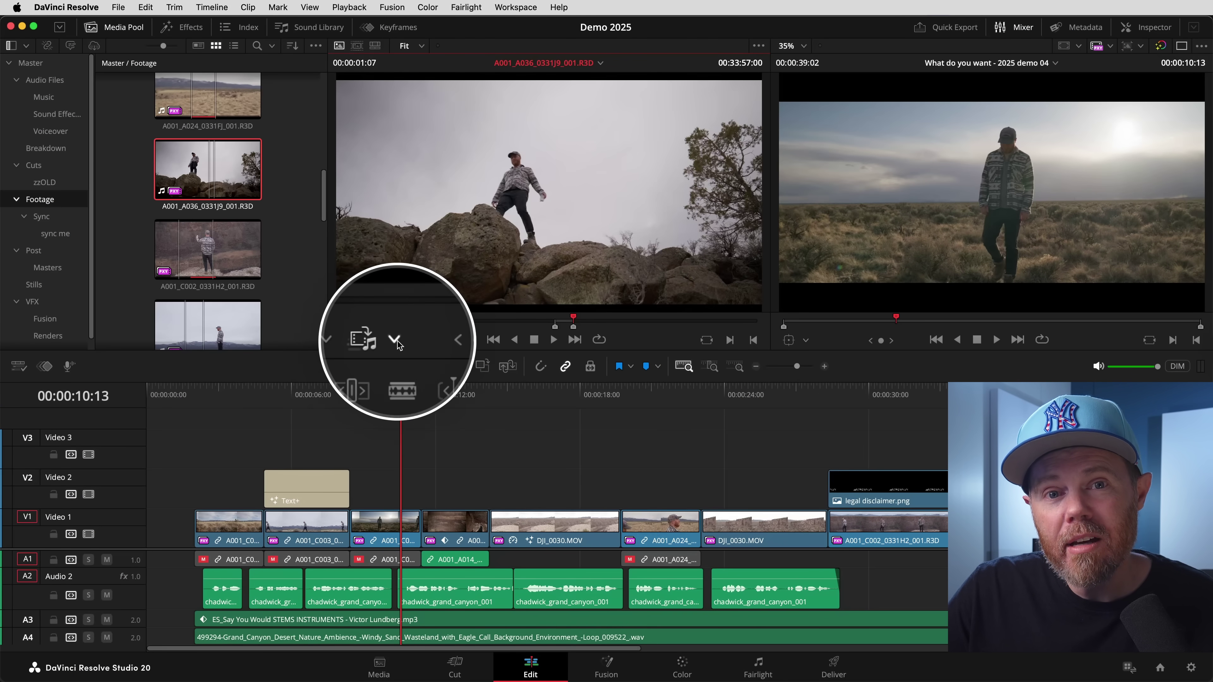
pyautogui.press('ctrl')
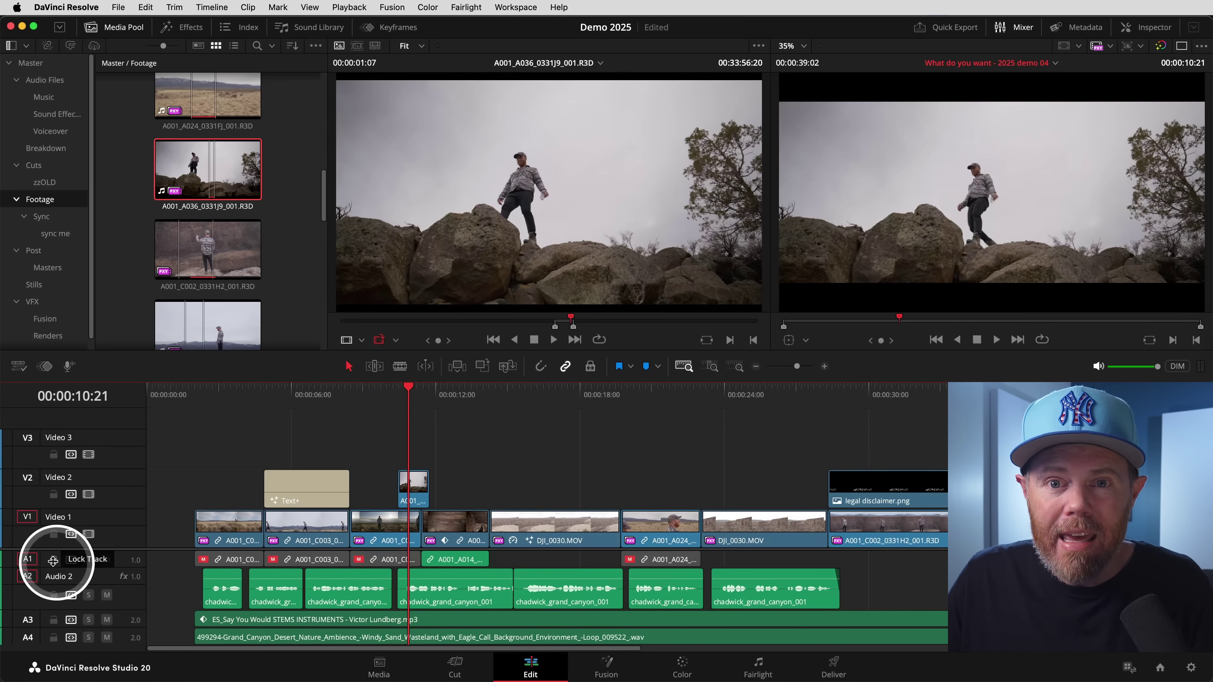
pyautogui.click(33, 562)
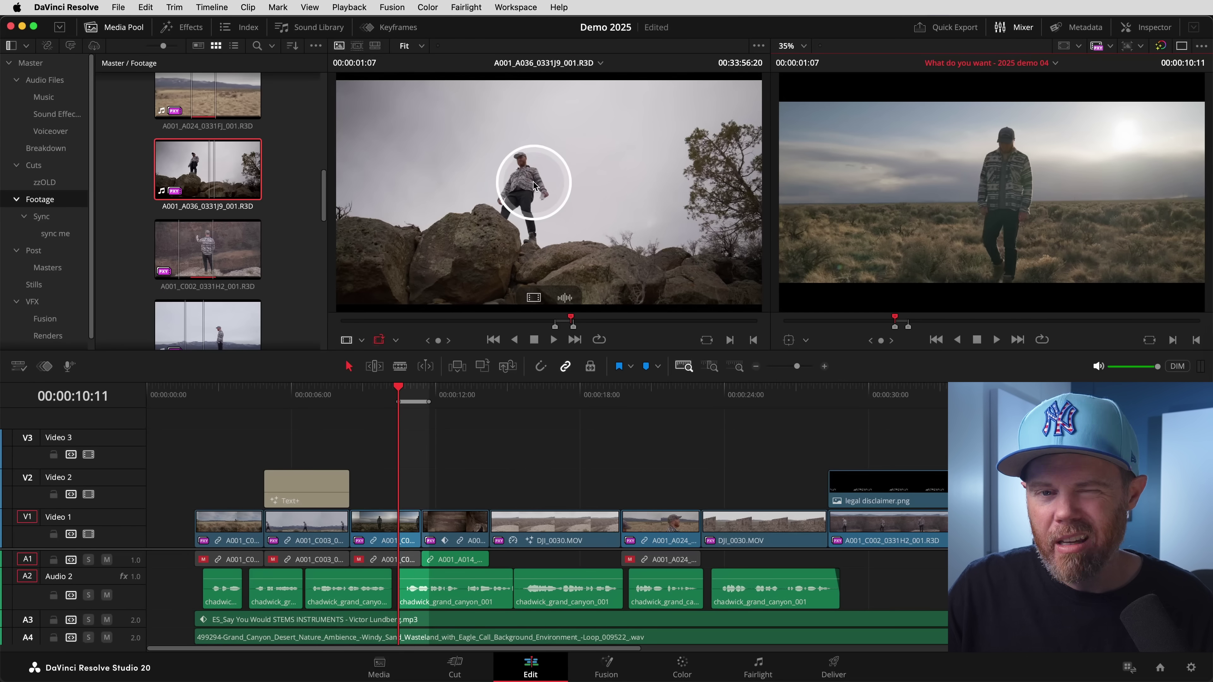
pyautogui.moveTo(544, 186); pyautogui.dragTo(1159, 222)
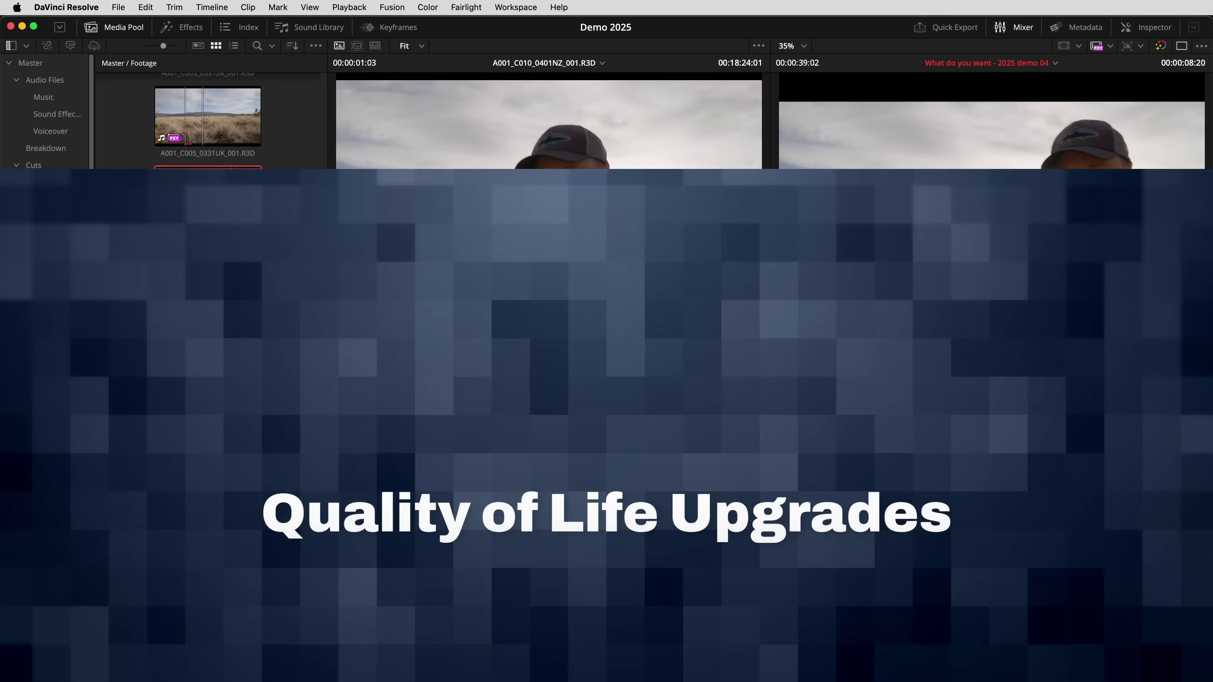
# Enable Downscale to Timeline Resolution for Timeline Clip Compositions in Project Settings' Fusion panel
pyautogui.click(1191, 668)
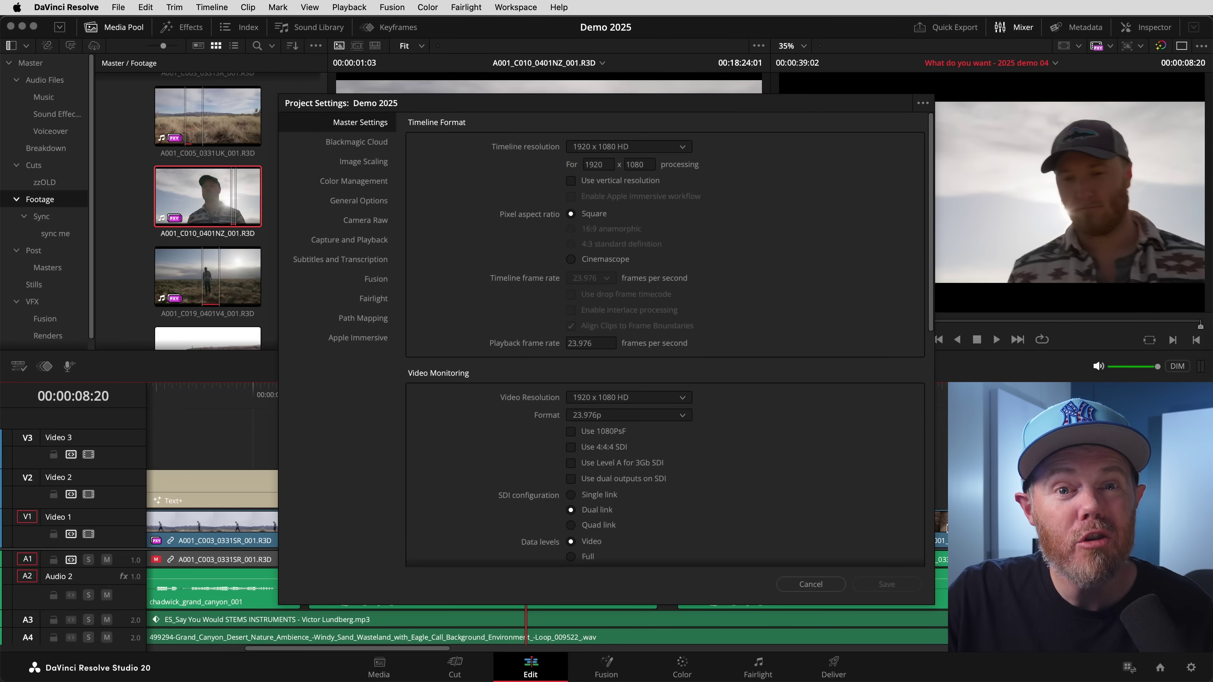
pyautogui.click(376, 280)
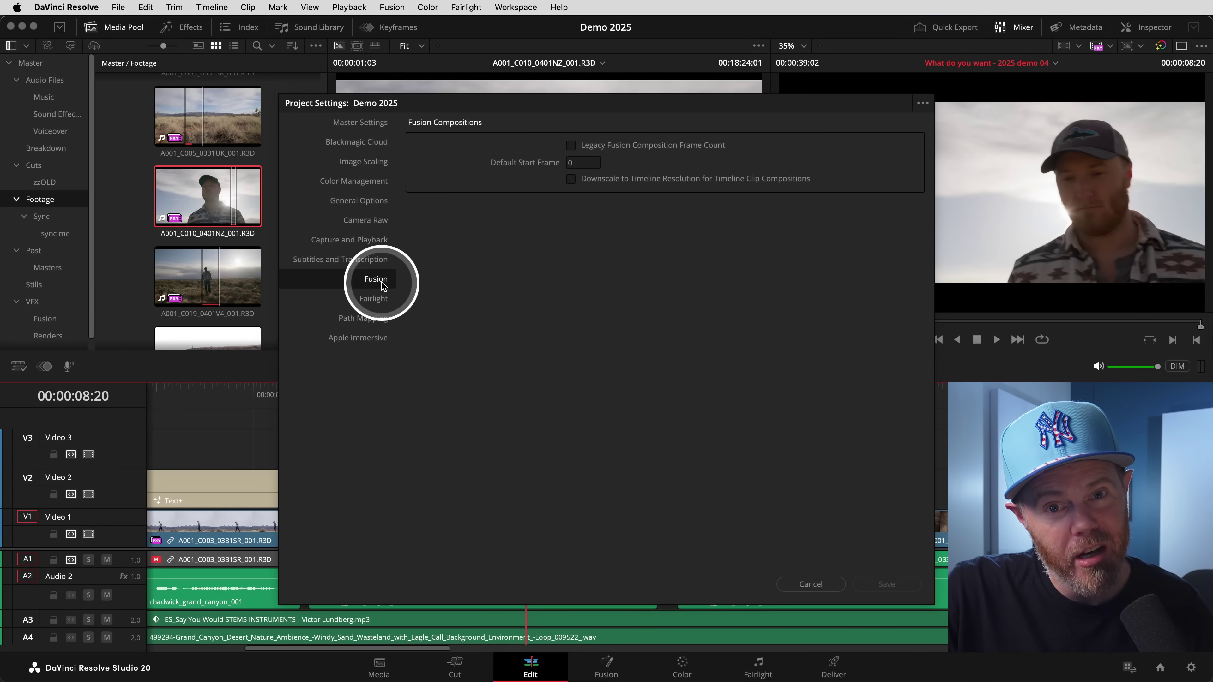
pyautogui.click(571, 179)
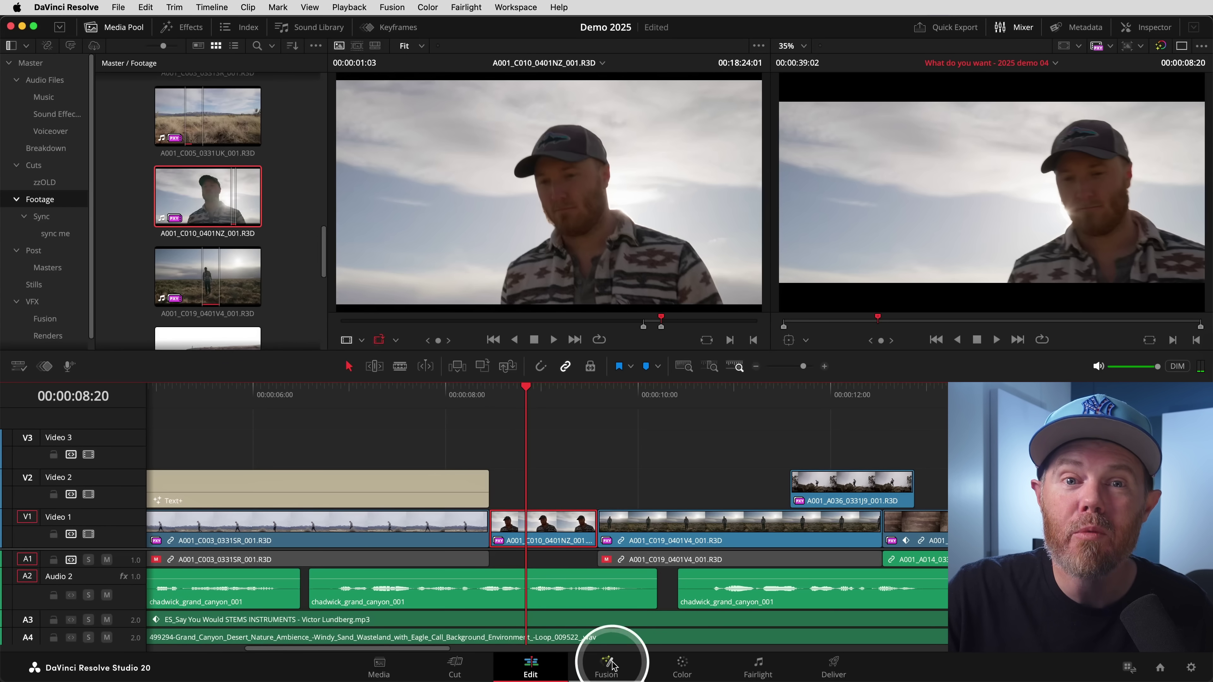
# Inspect the clip's Fusion composition resolution in an enlarged viewer, then return to Edit
pyautogui.click(612, 666)
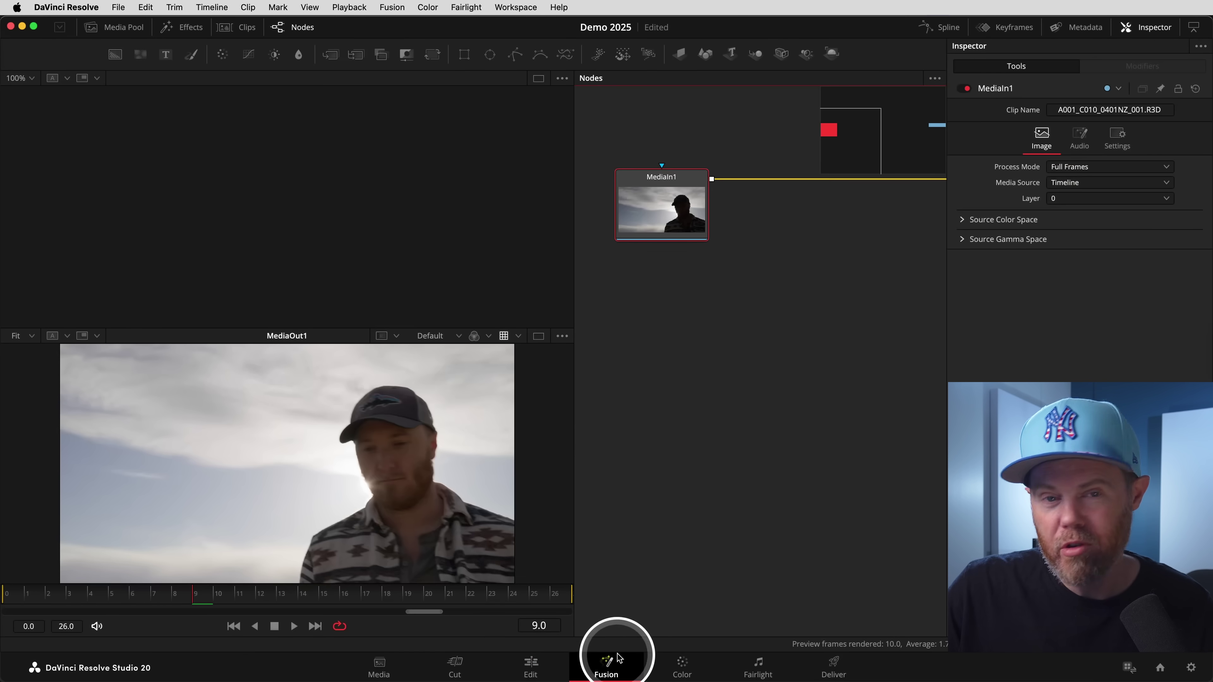
pyautogui.moveTo(533, 330); pyautogui.dragTo(534, 271)
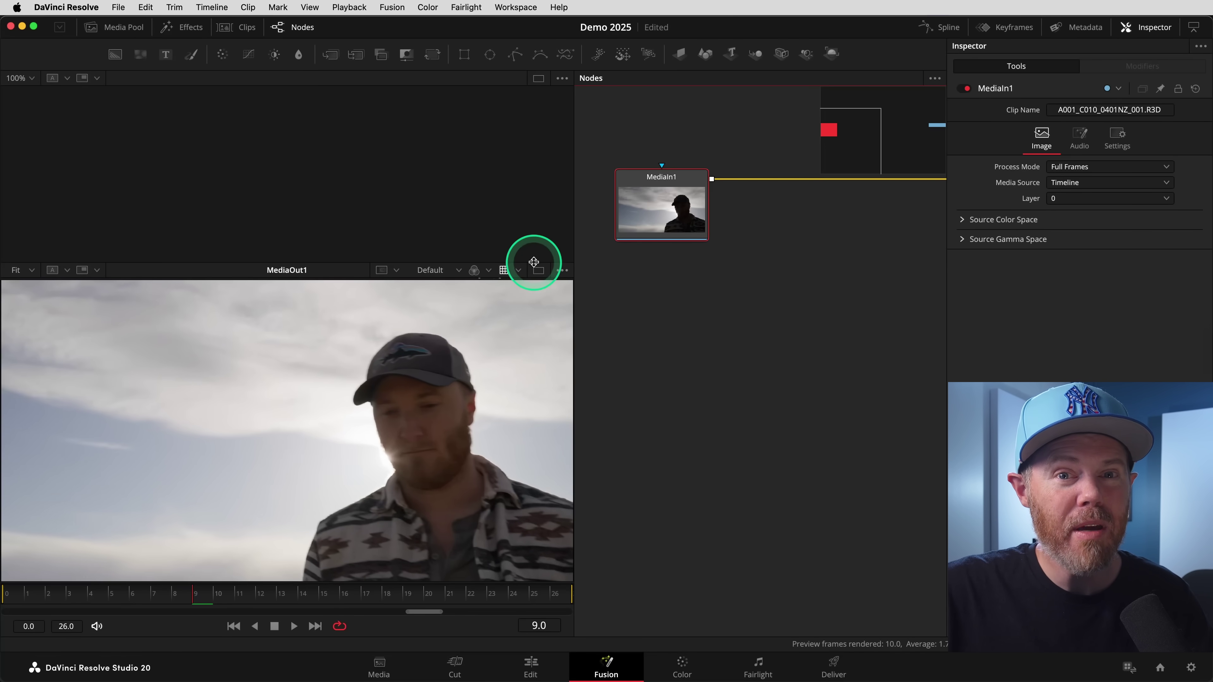
pyautogui.scroll(2, 446, 368)
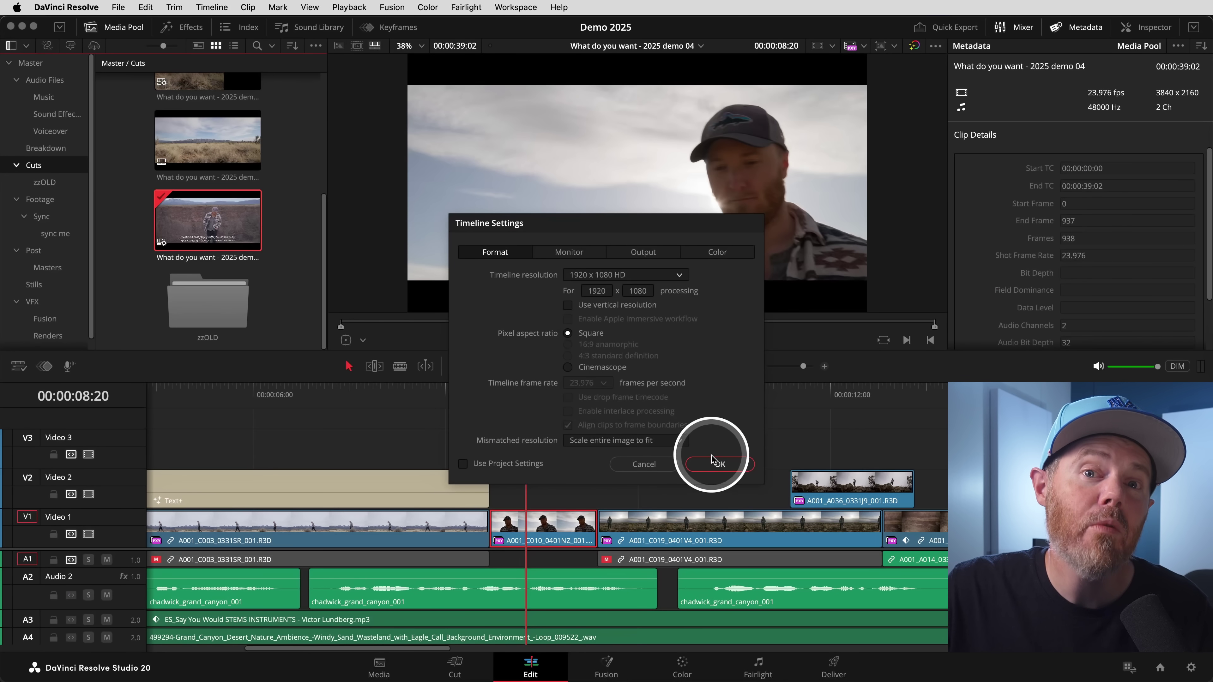
pyautogui.click(712, 464)
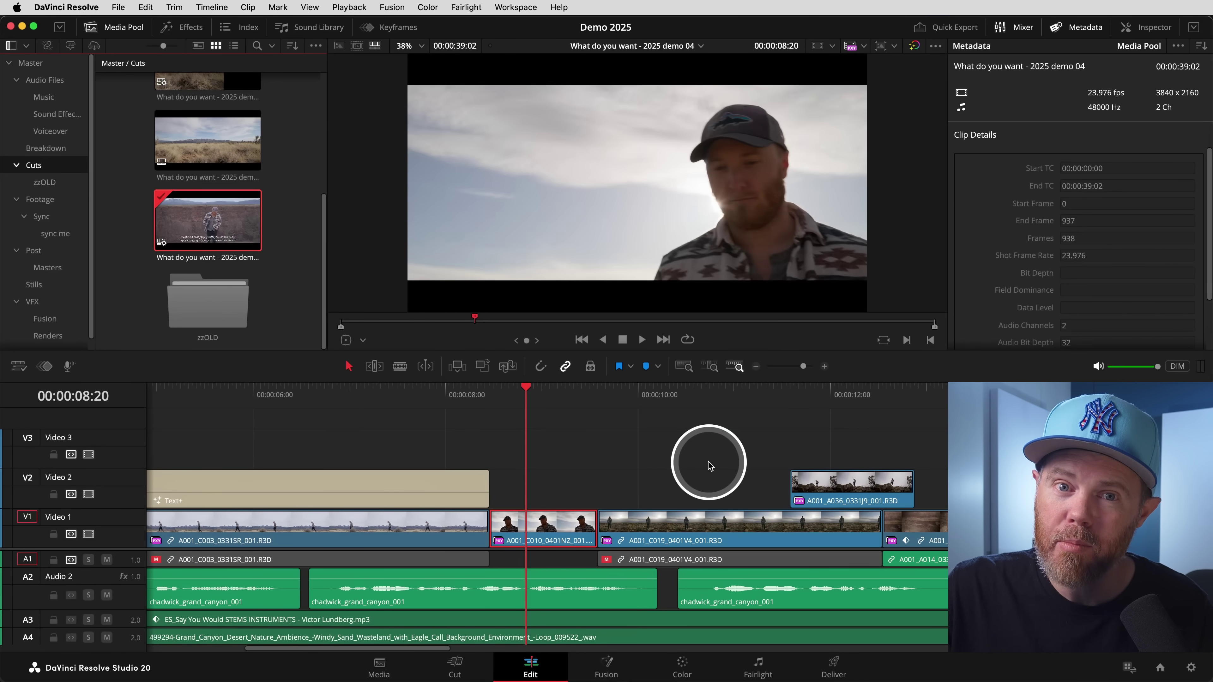
pyautogui.click(607, 666)
pyautogui.press('ctrl')
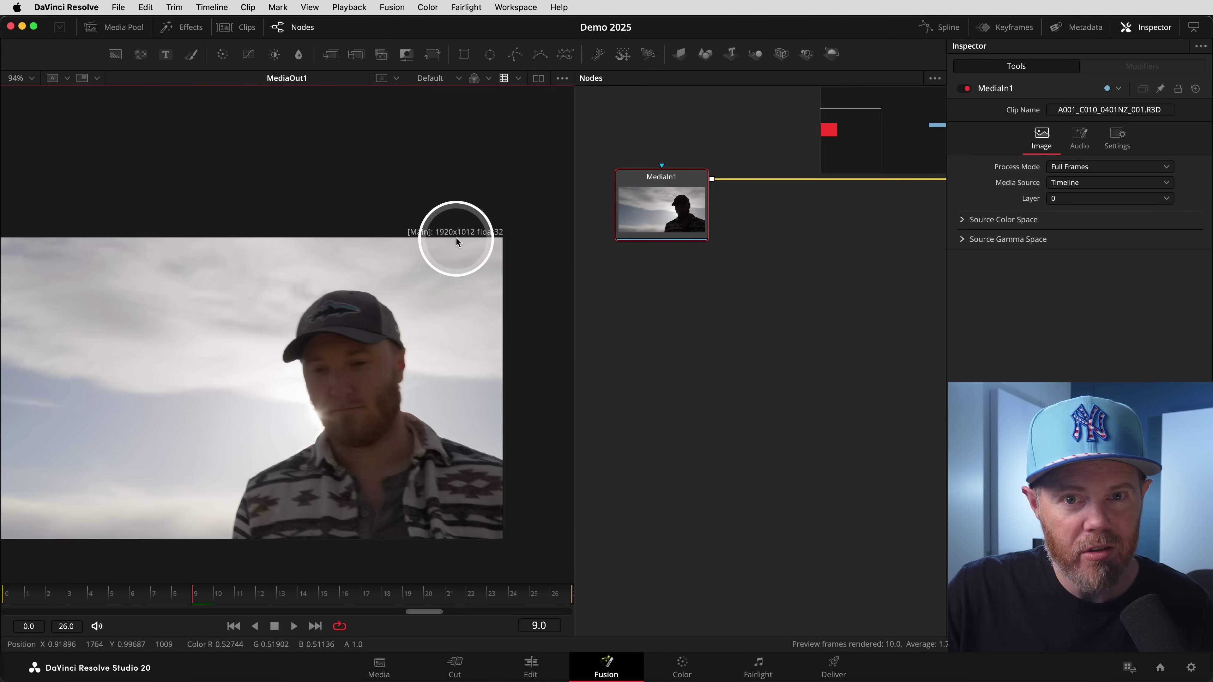
pyautogui.hotkey('shift', '4')
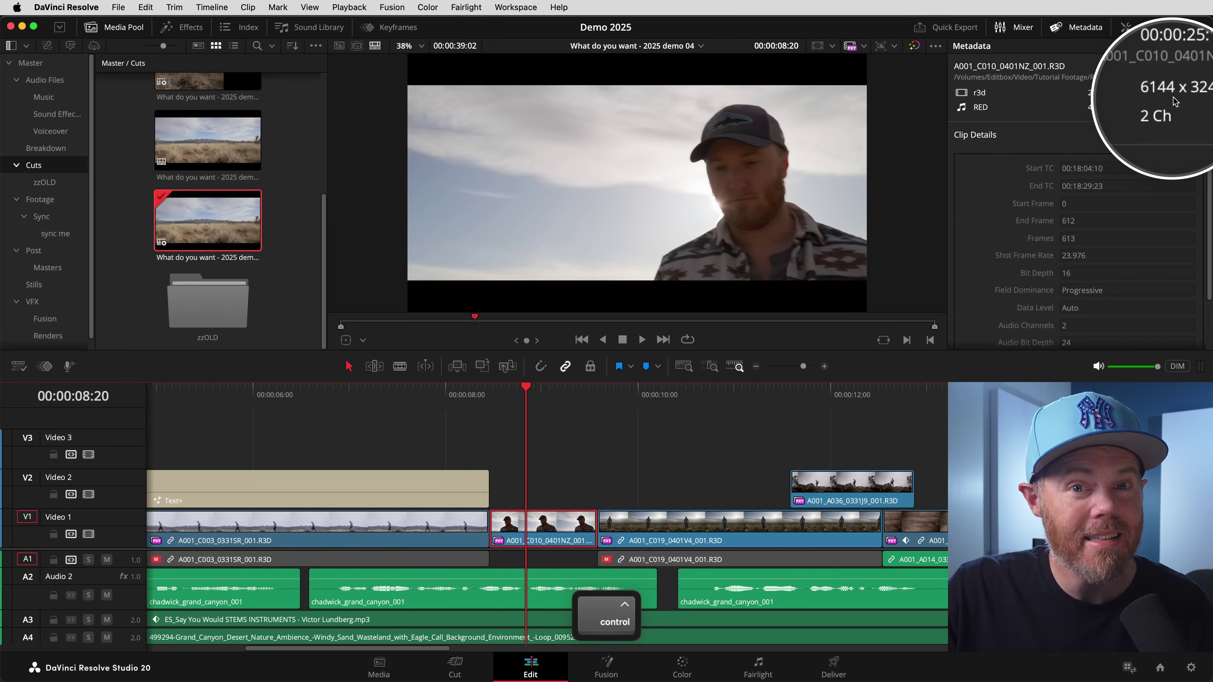
# Set the demo 04 timeline's resolution to 3840 x 2160 Ultra HD
pyautogui.click(258, 239)
pyautogui.rightClick(224, 210)
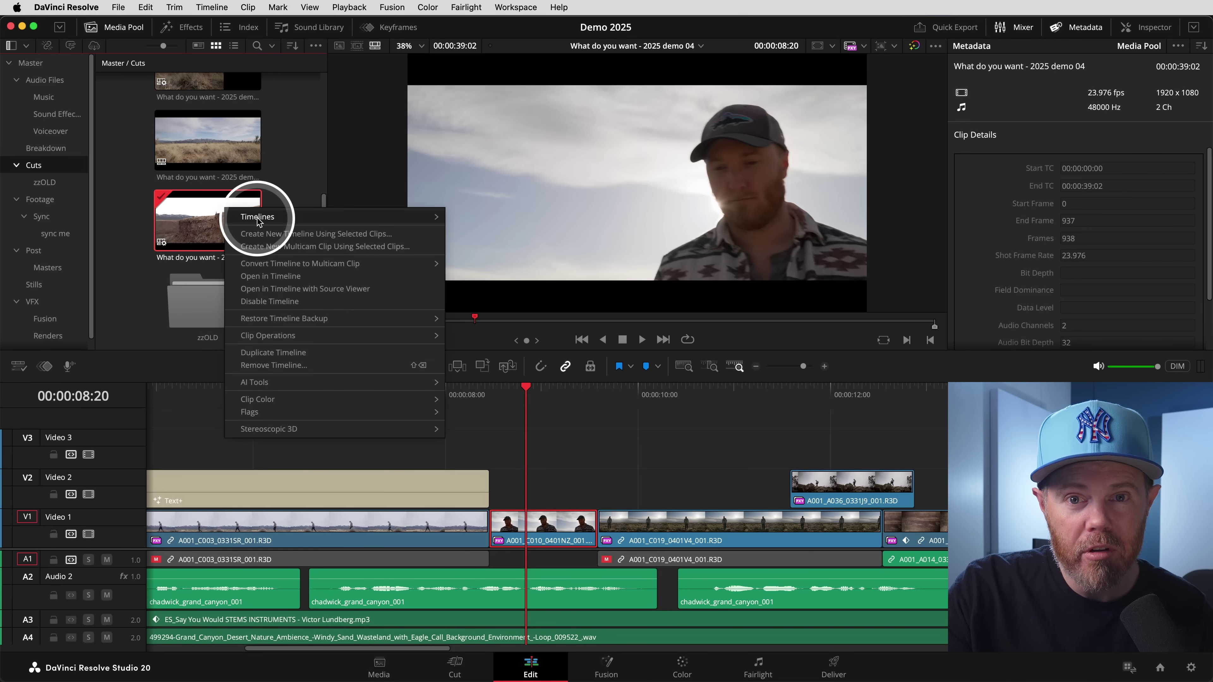
pyautogui.moveTo(257, 221)
pyautogui.click(496, 219)
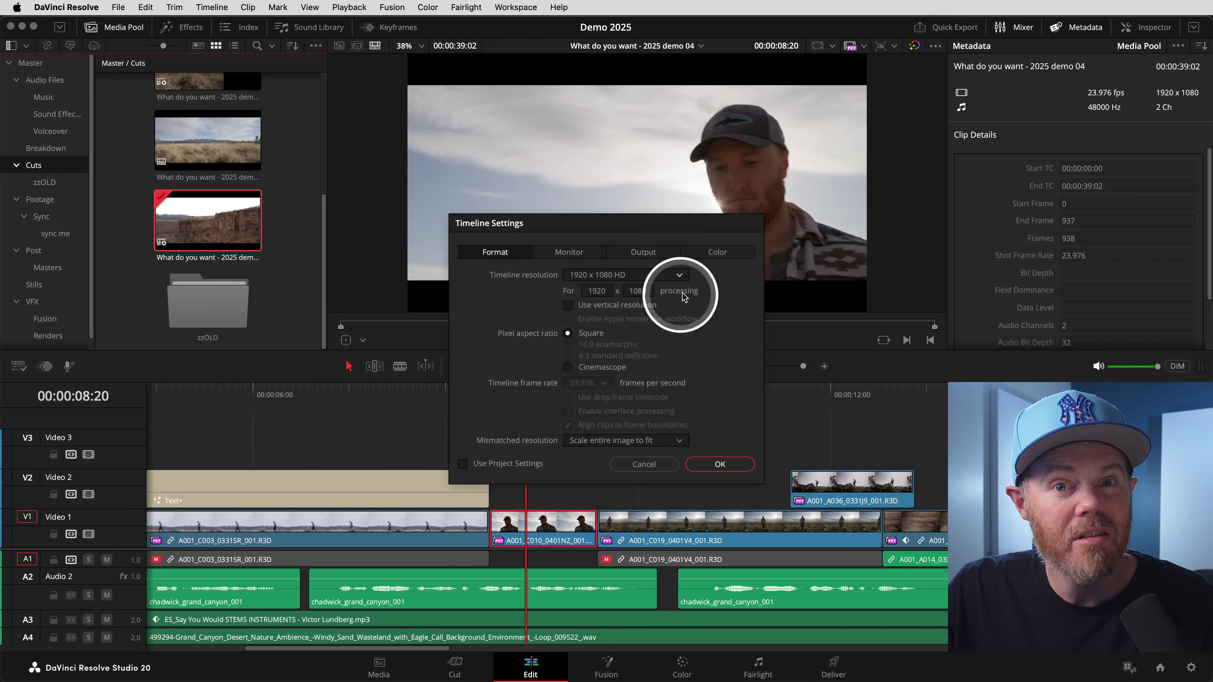
pyautogui.click(682, 276)
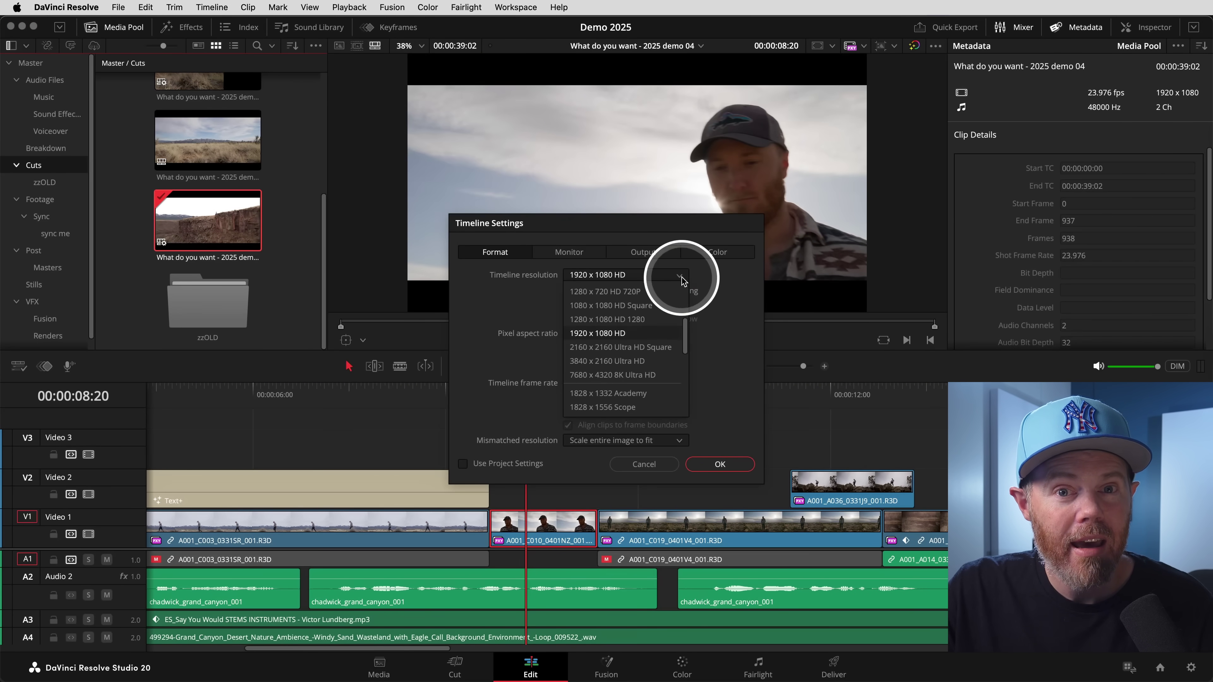
pyautogui.click(659, 361)
pyautogui.click(715, 466)
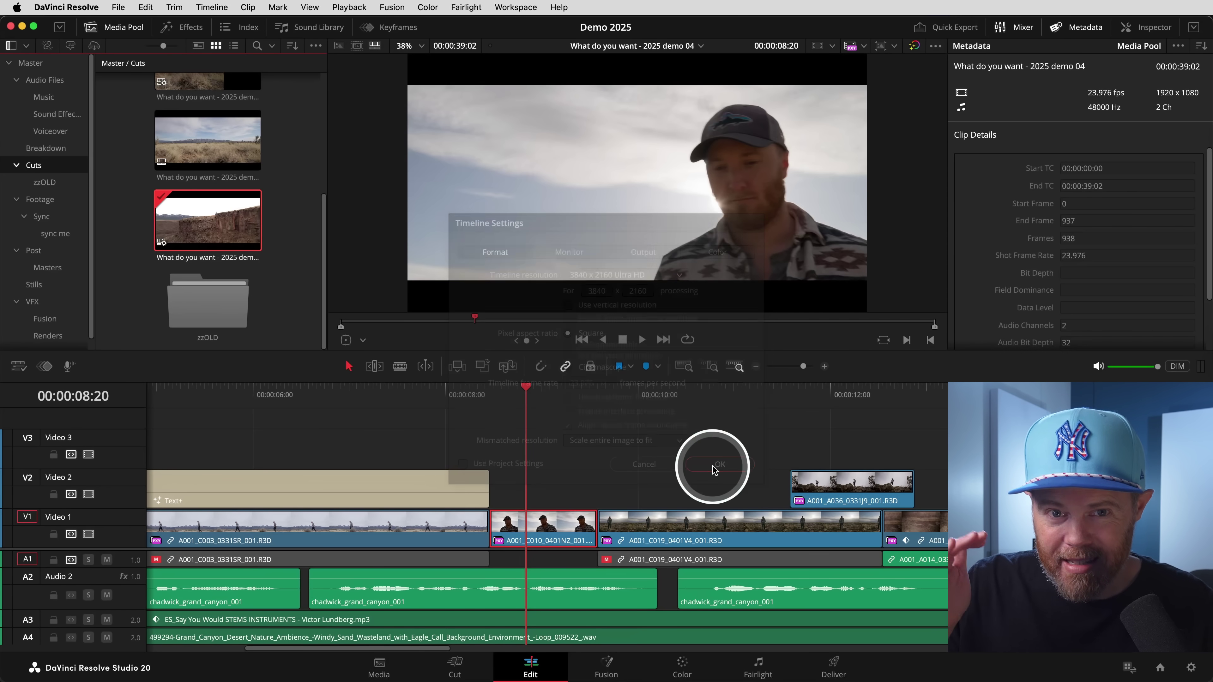
# Check the Fusion composition at the new resolution, shown as 3840x2025
pyautogui.click(615, 666)
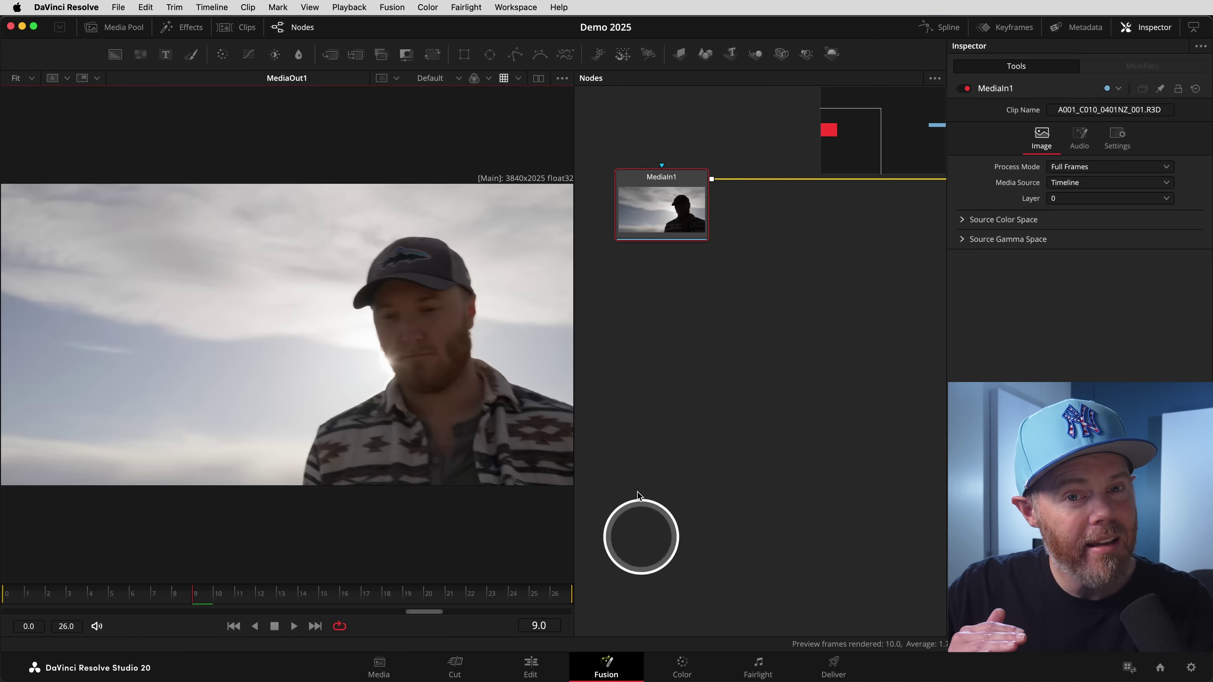
pyautogui.scroll(3, 493, 360)
pyautogui.hscroll(3, 493, 361)
pyautogui.press('ctrl')
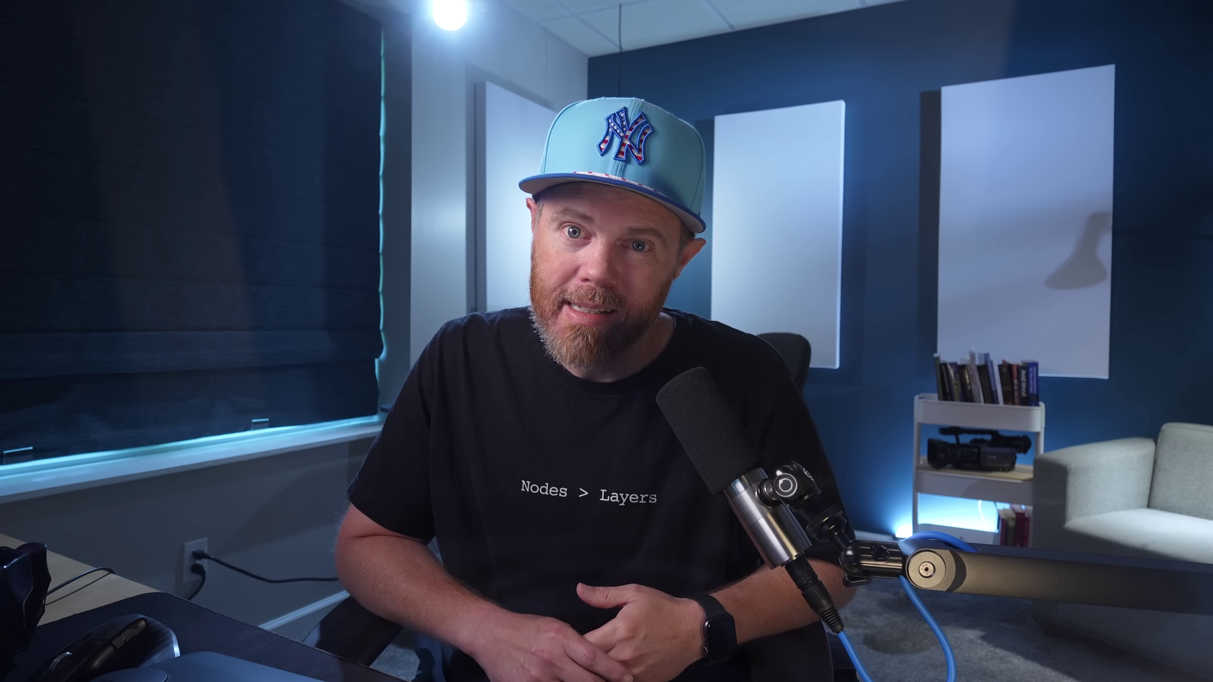
# Select both stacked Text+ clips on V2 and V3 to bring up Toggle Enable/Disable Clip
pyautogui.press('ctrl')
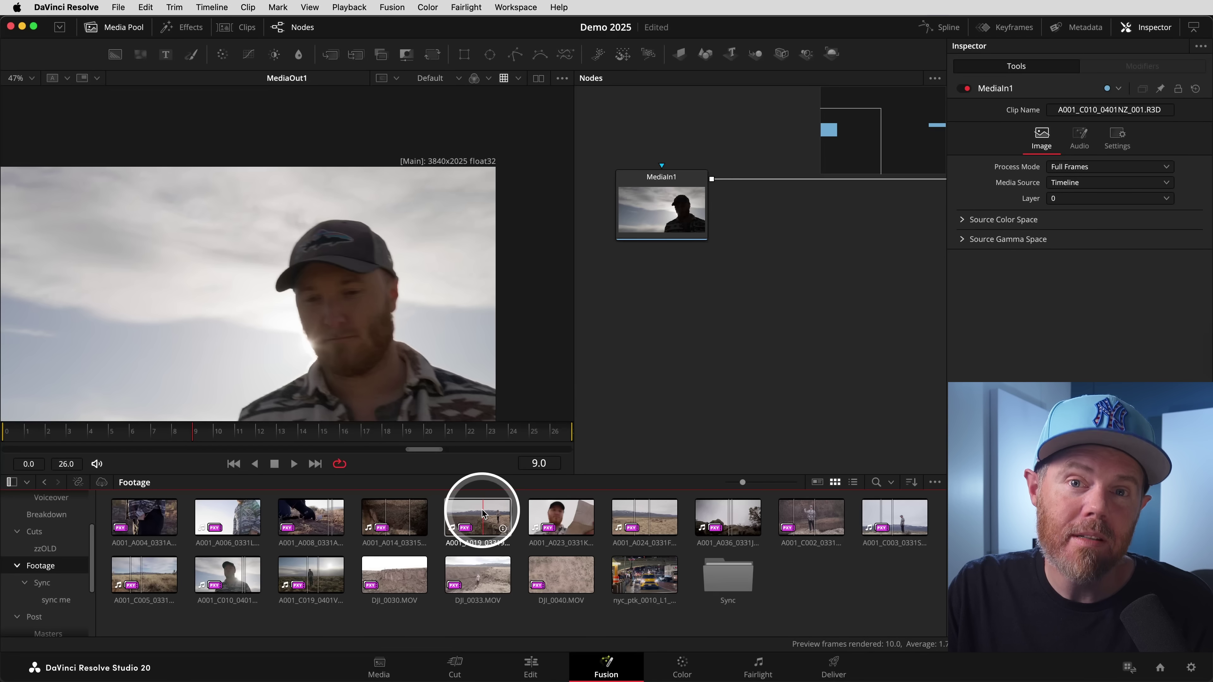
pyautogui.moveTo(478, 517); pyautogui.dragTo(461, 266)
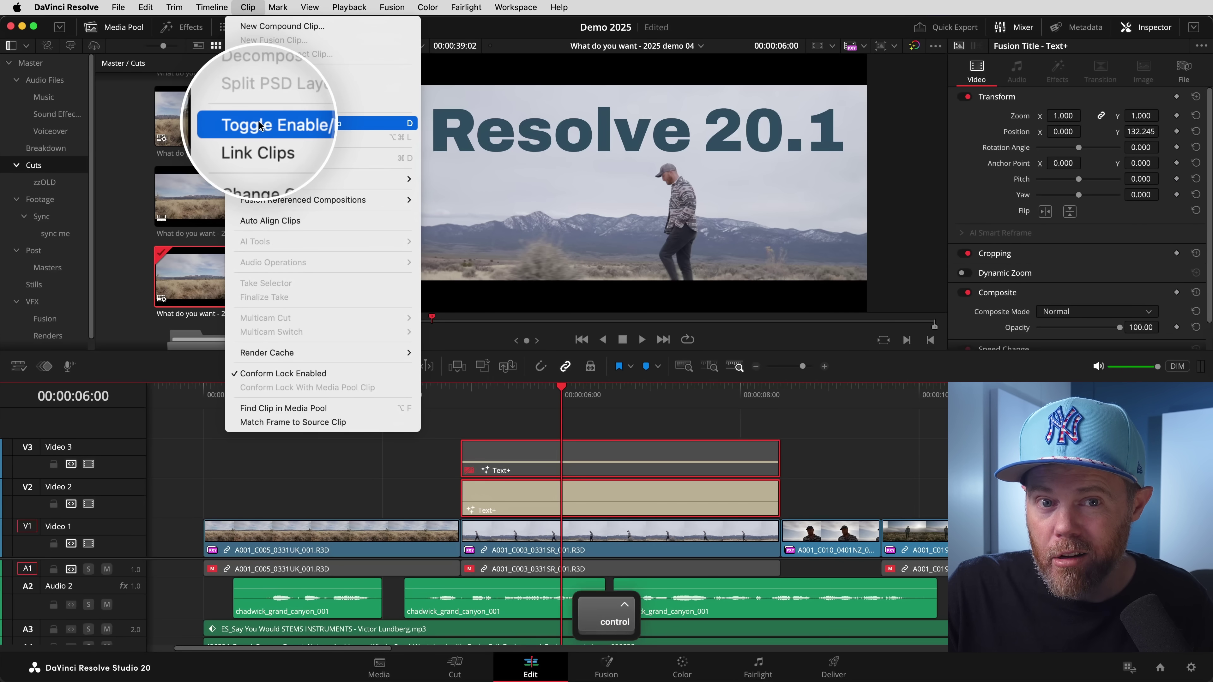
# Toggle the V2 and V3 Text+ clips with D twice, ending on the Resolve 20.1 title
pyautogui.click(663, 416)
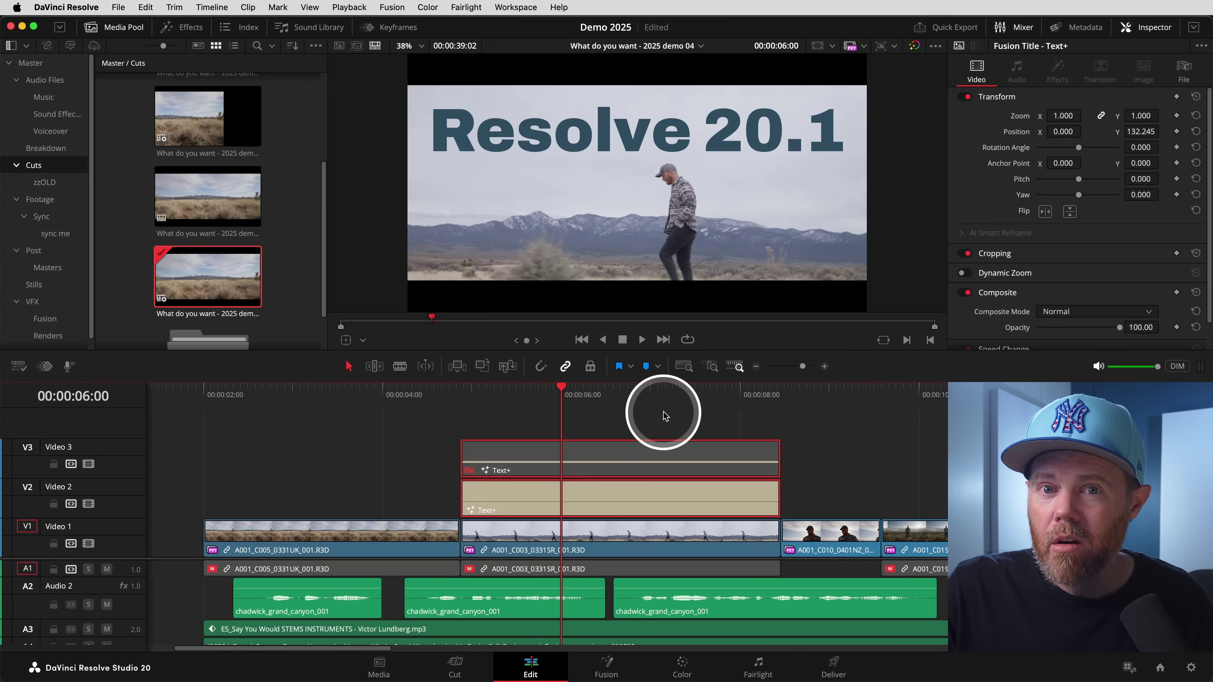
pyautogui.press('d')
pyautogui.press('d')
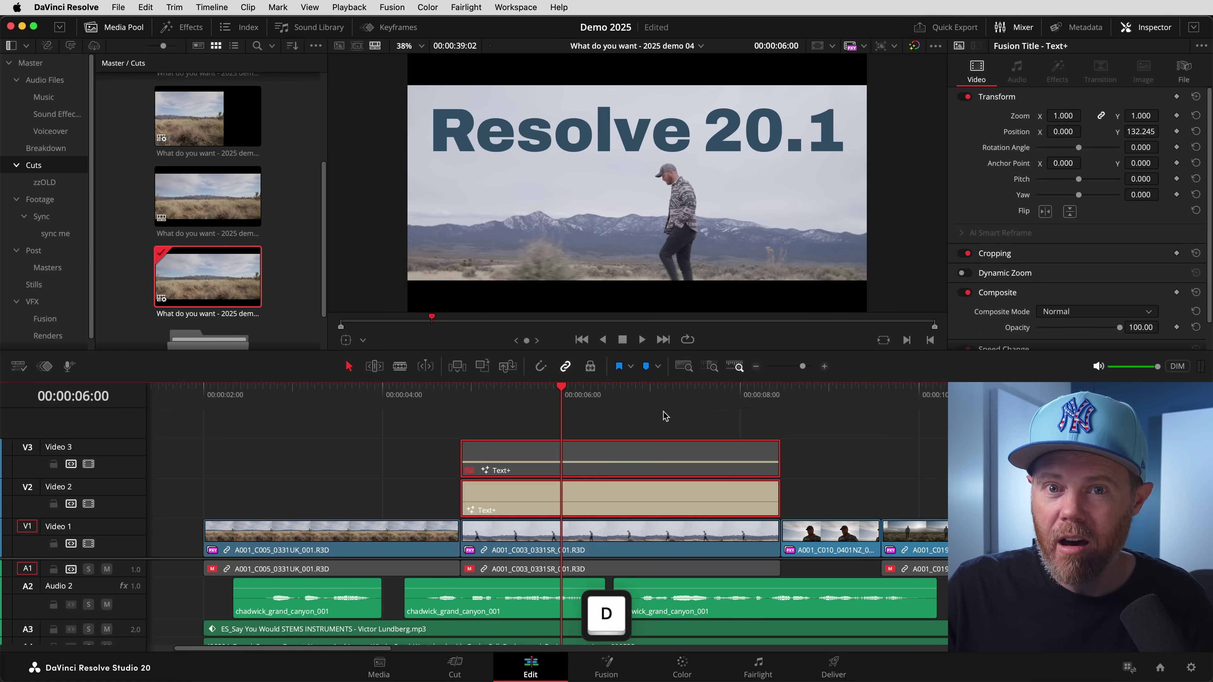
pyautogui.press('d')
pyautogui.press('d')
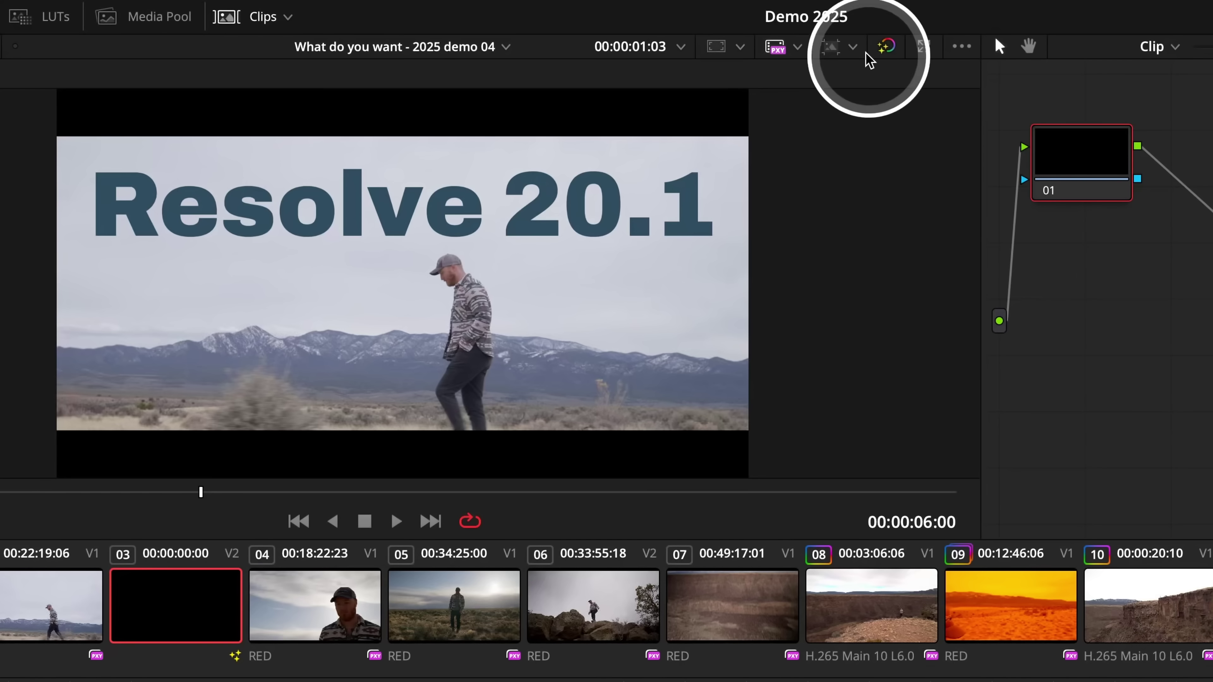
# Set the timeline resolution to Ultra HD 3840 x 2160 from the Color page viewer
pyautogui.click(854, 46)
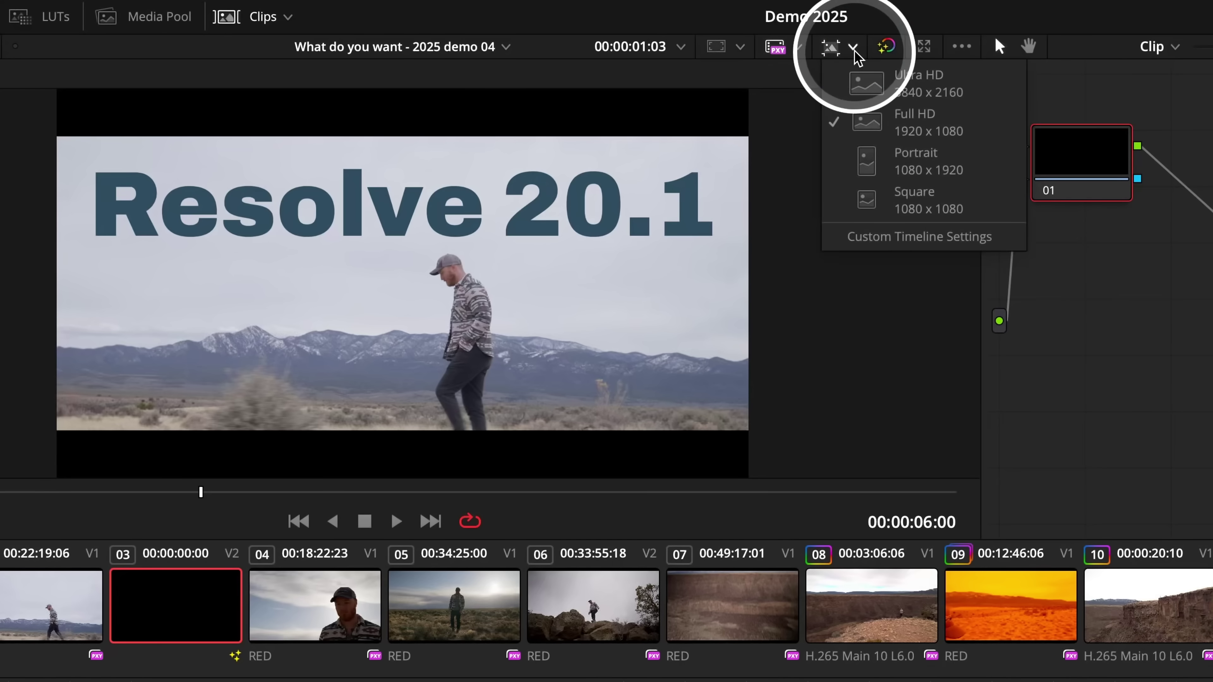
pyautogui.click(910, 92)
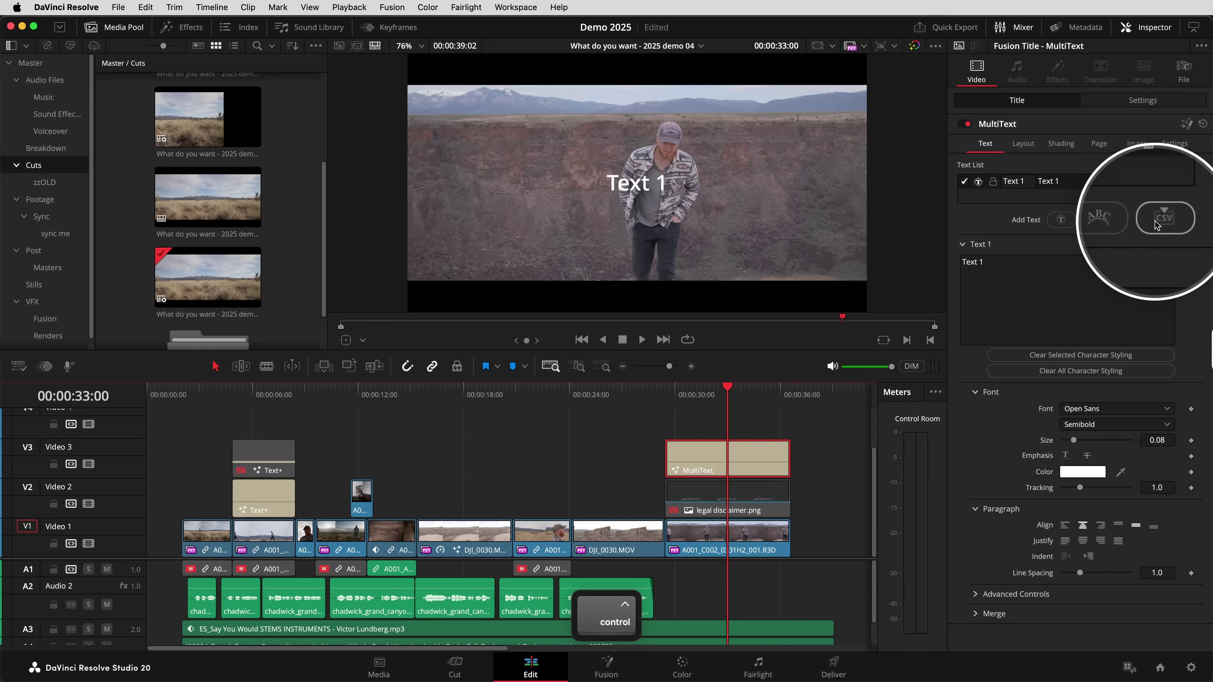
# Import the credits CSV file from x_Docs into the MultiText title
pyautogui.click(1159, 220)
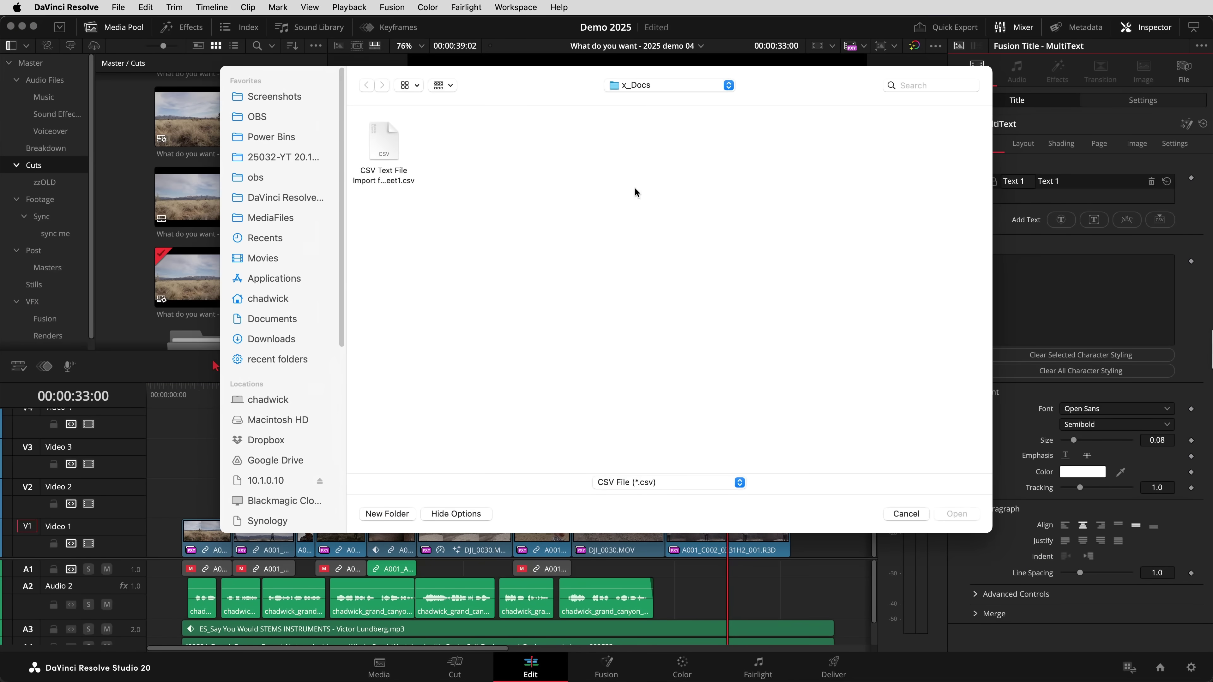
pyautogui.click(944, 513)
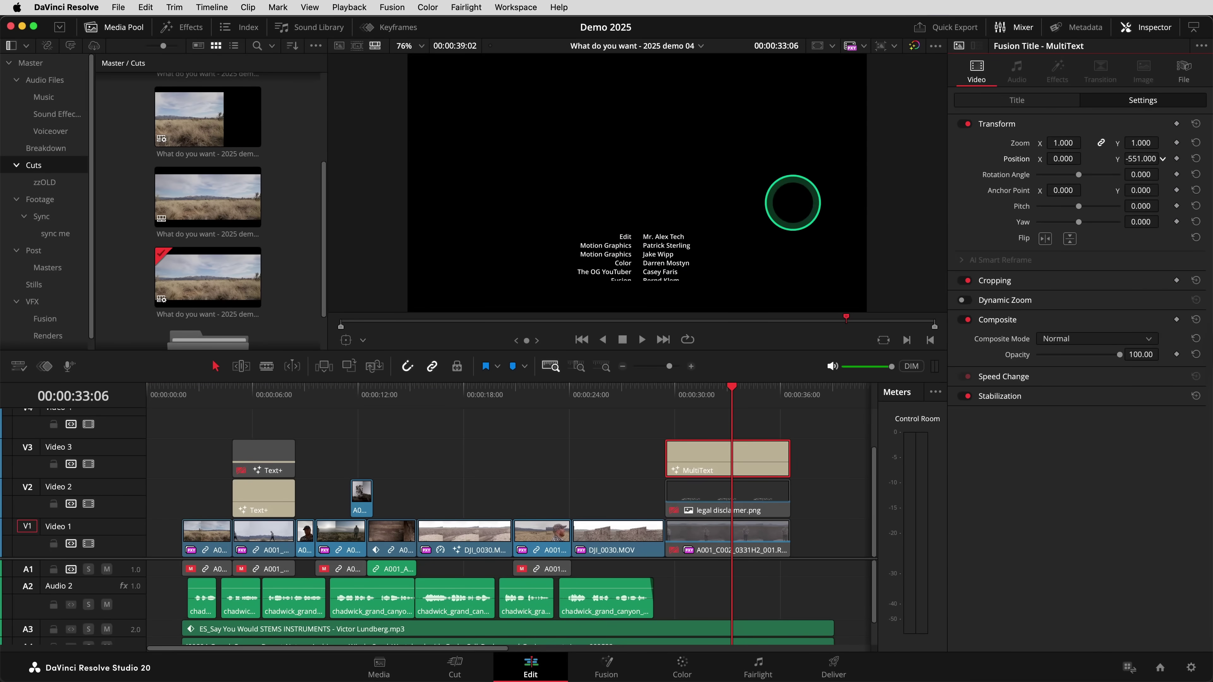